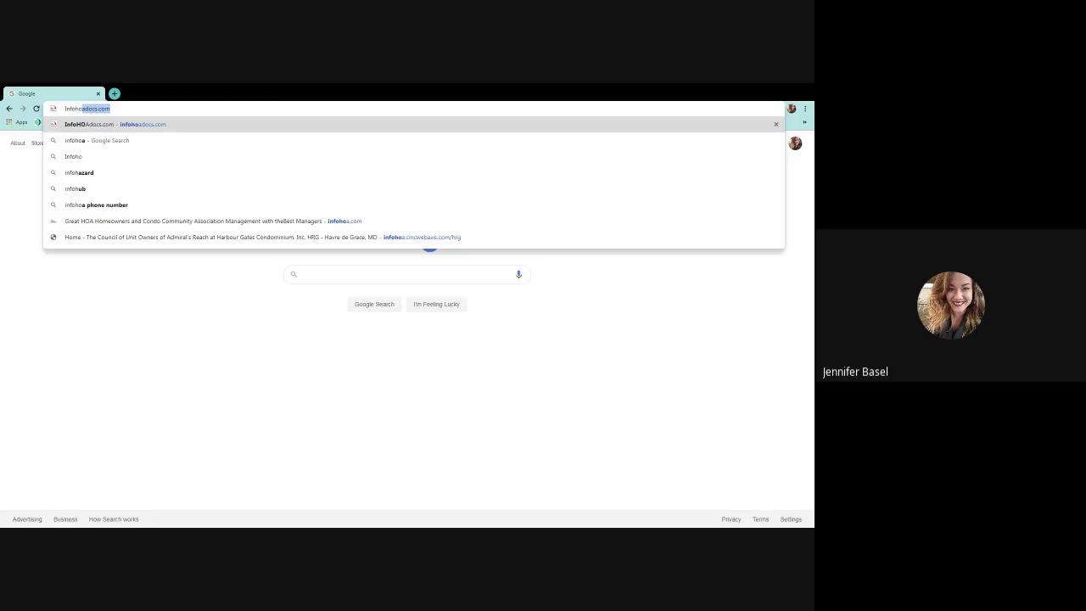
Open infohoa.com and go on to the association login portal.
text(oa.com)
key(Return)
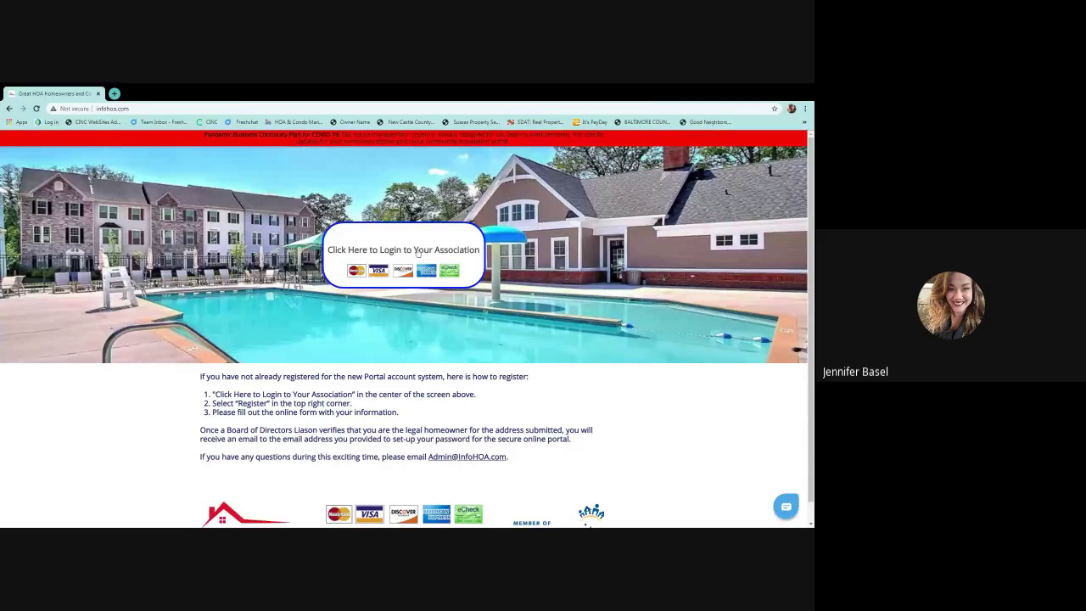
click(417, 251)
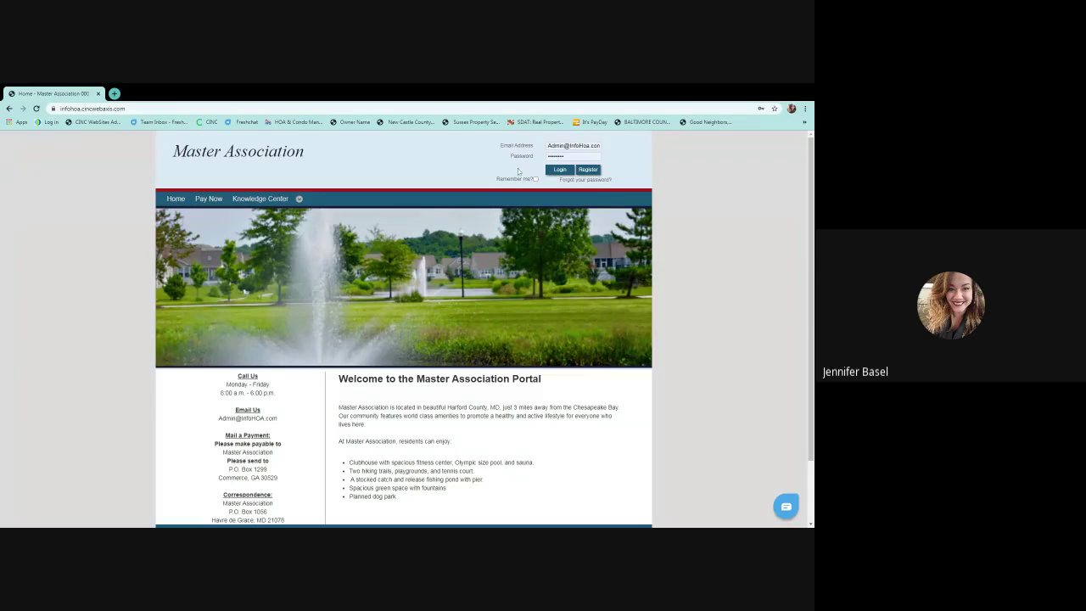
Open the portal's login registration form and review its fields from user information to the verification characters.
click(588, 172)
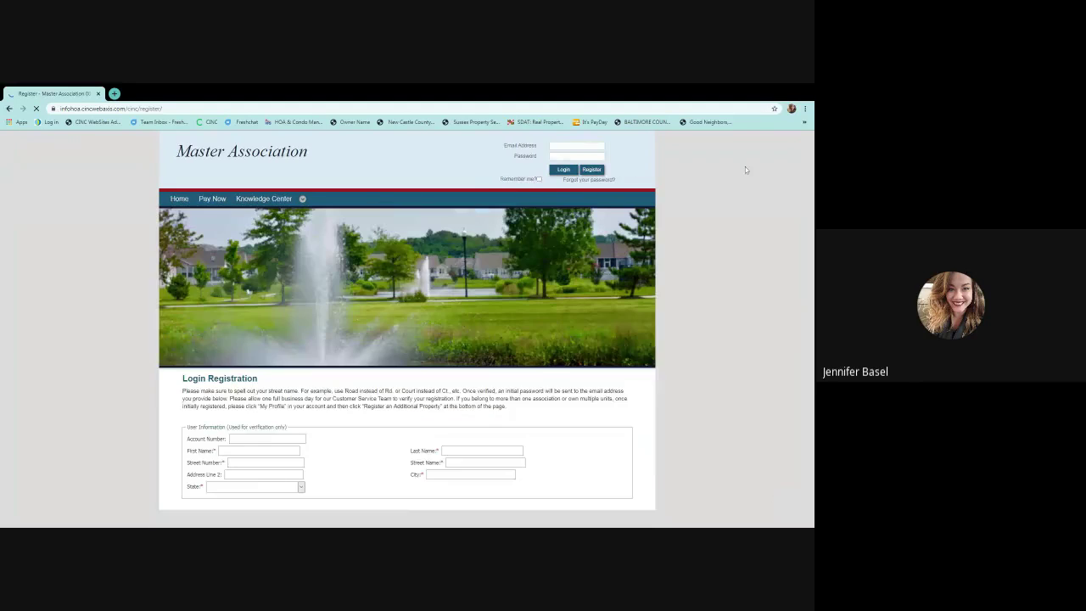
scroll(378, 322, down, 1)
scroll(289, 364, down, 2)
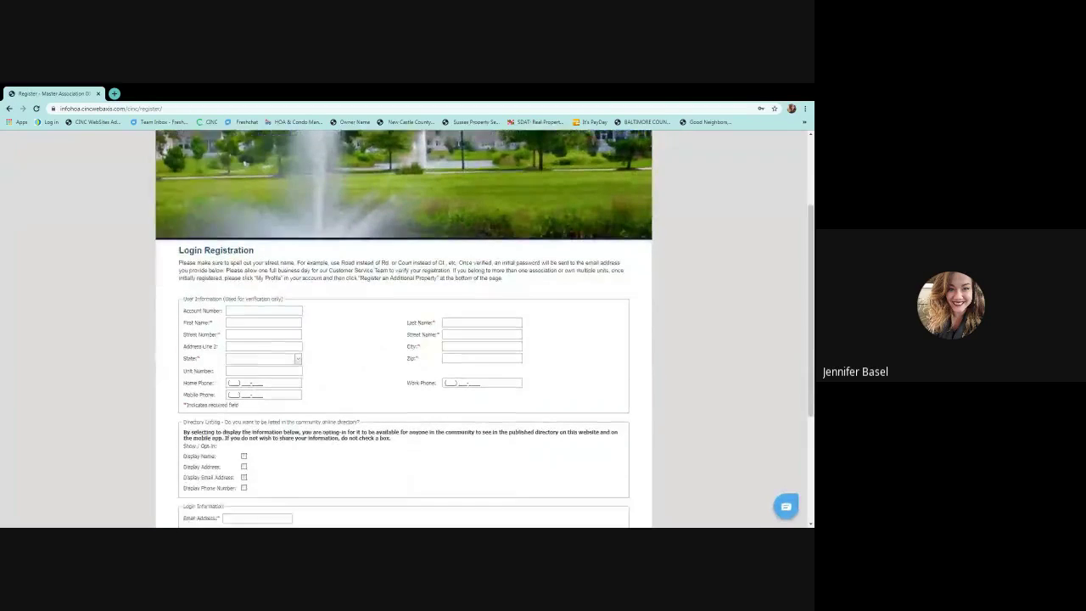
scroll(289, 365, down, 1)
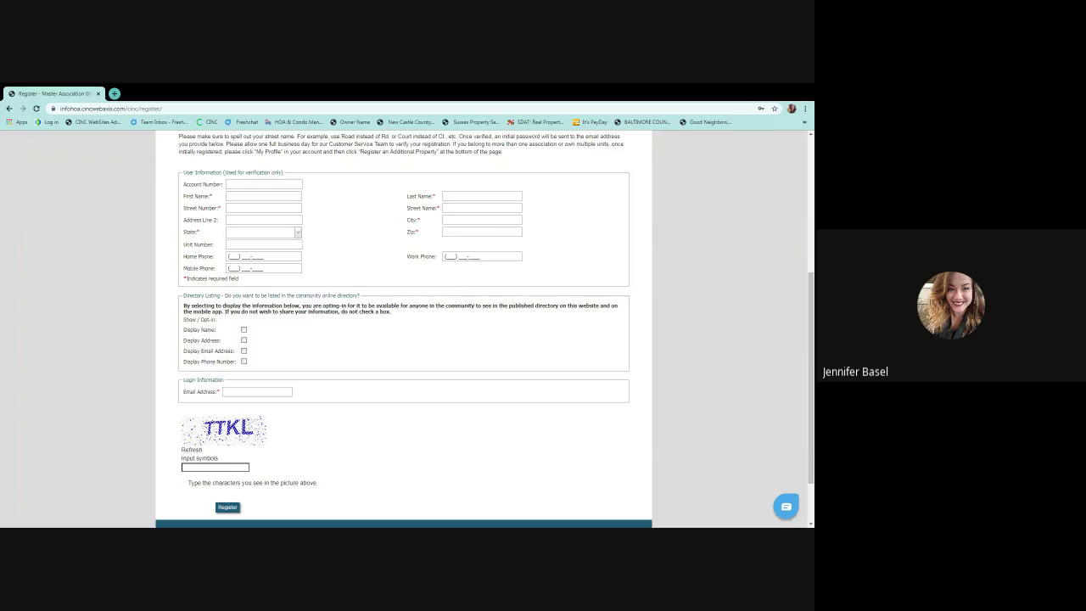
scroll(558, 154, up, 5)
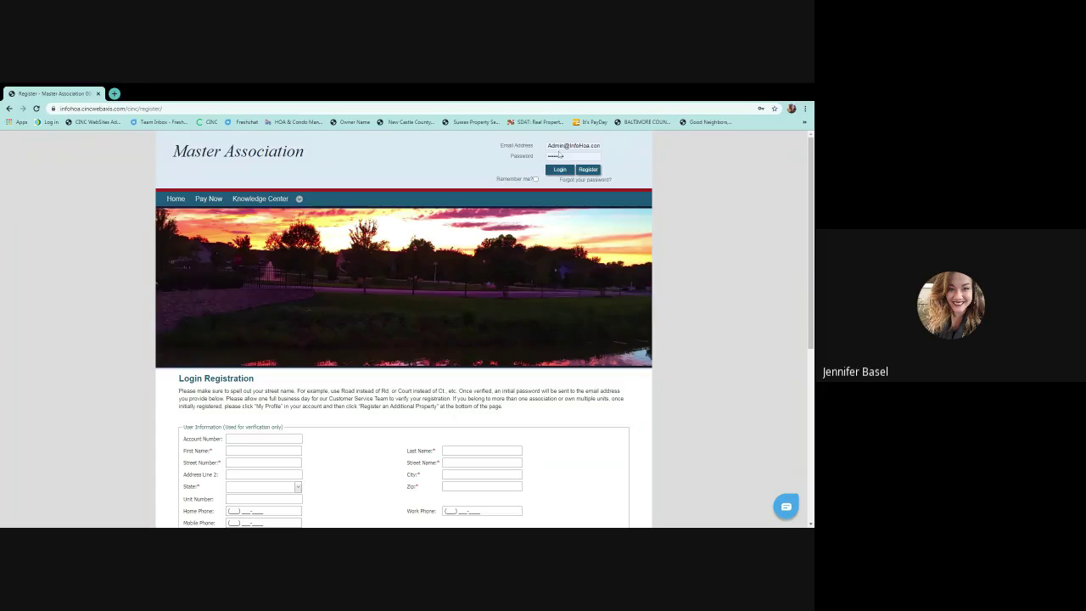
Log in to the Master Association portal with the saved e-mail address and password.
triple_click(572, 145)
click(594, 146)
key(ctrl+a)
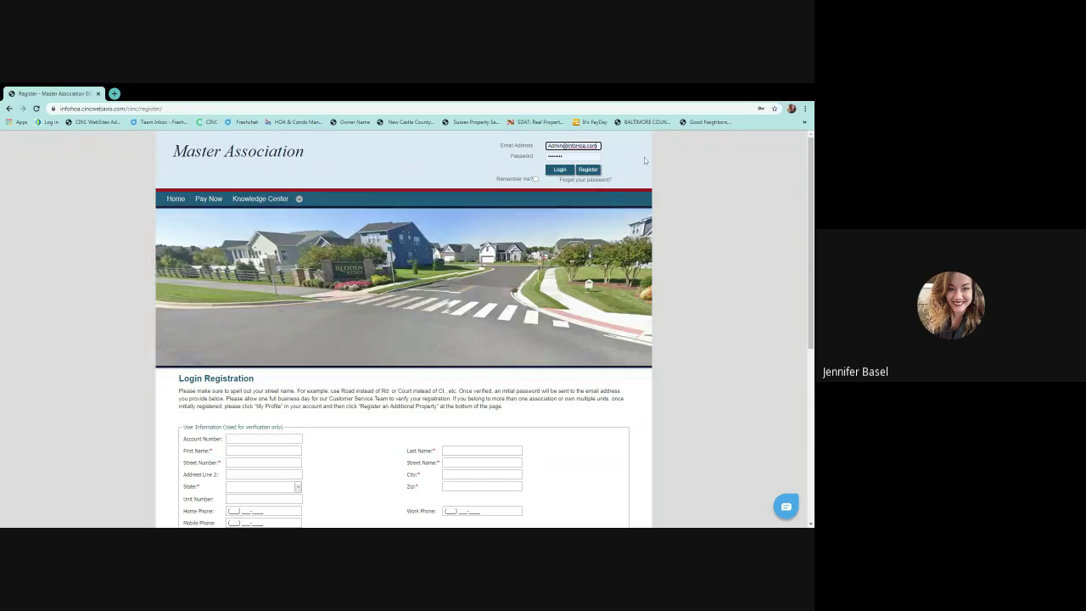
click(561, 171)
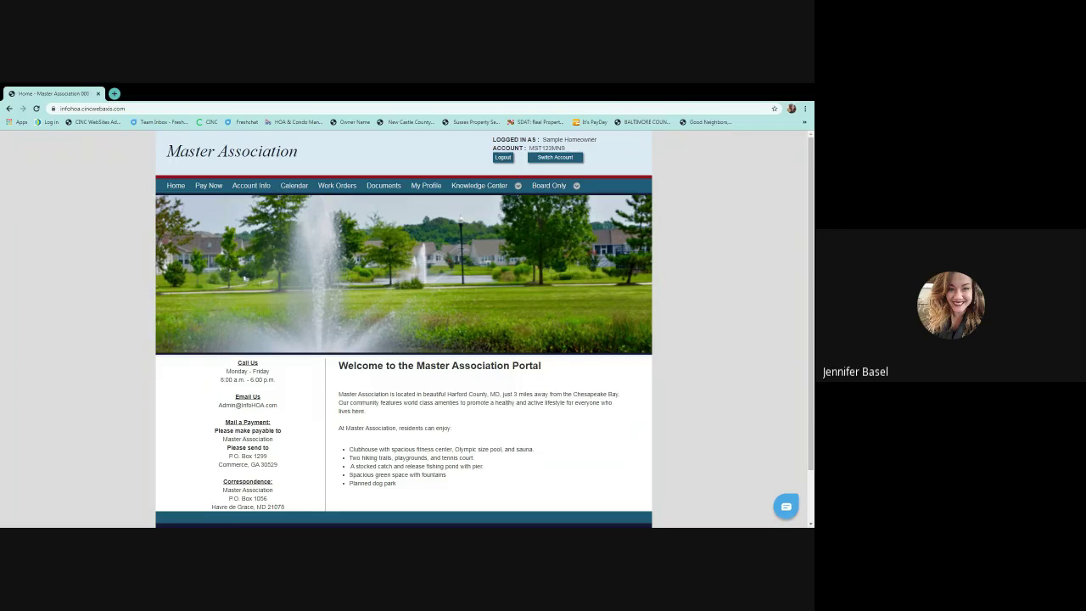
Highlight the welcome text and the call and email contact details on the home page for review.
scroll(390, 395, down, 1)
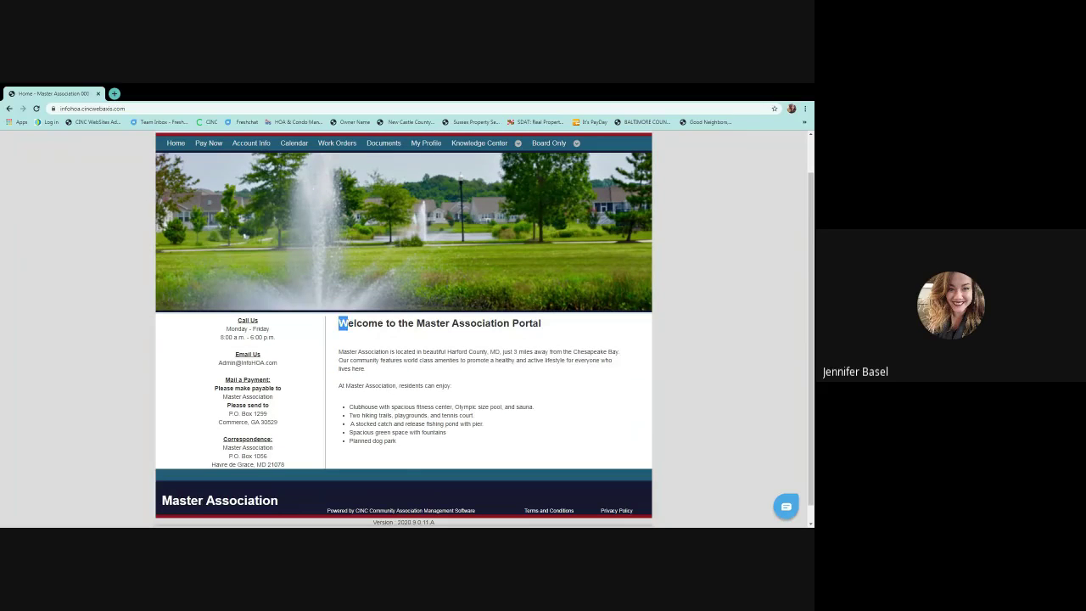
drag(340, 322, 631, 440)
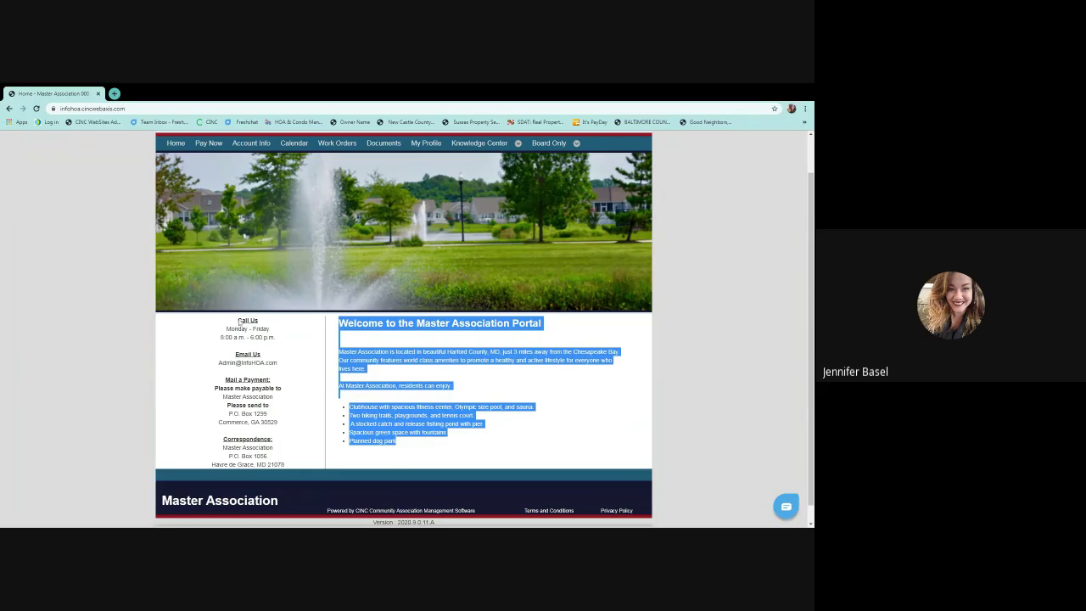
drag(239, 321, 328, 370)
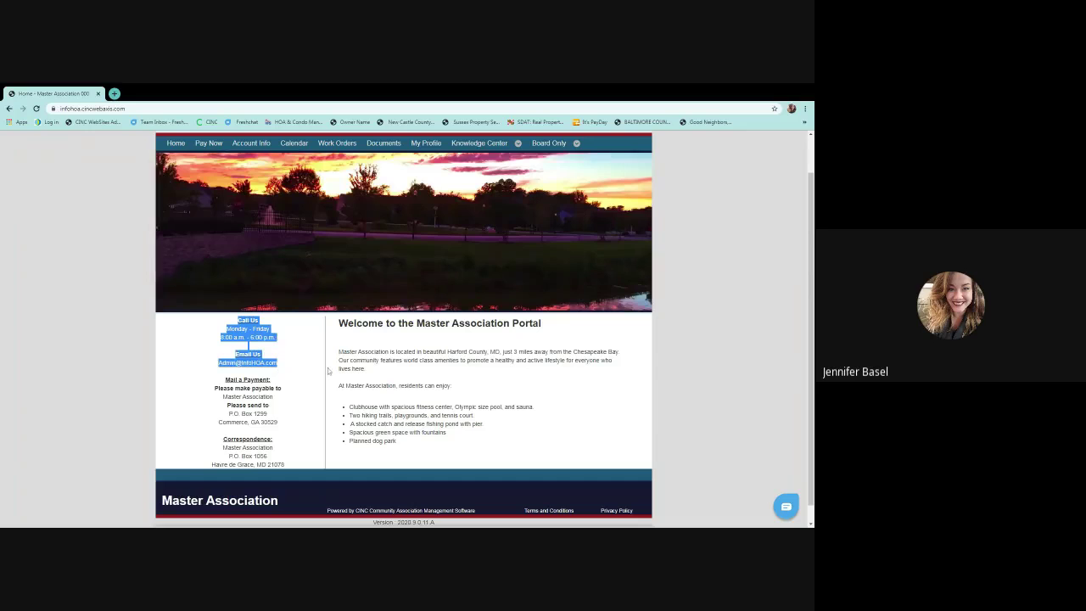
click(111, 370)
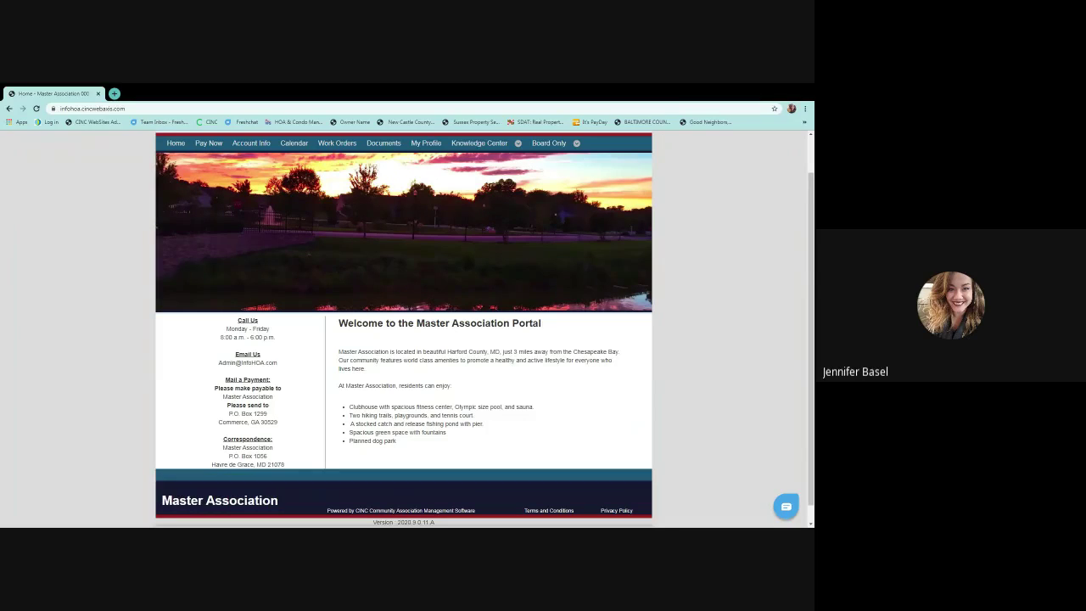
Open the Pay Now page, review the billing information and choose to pay by credit card.
scroll(281, 392, up, 1)
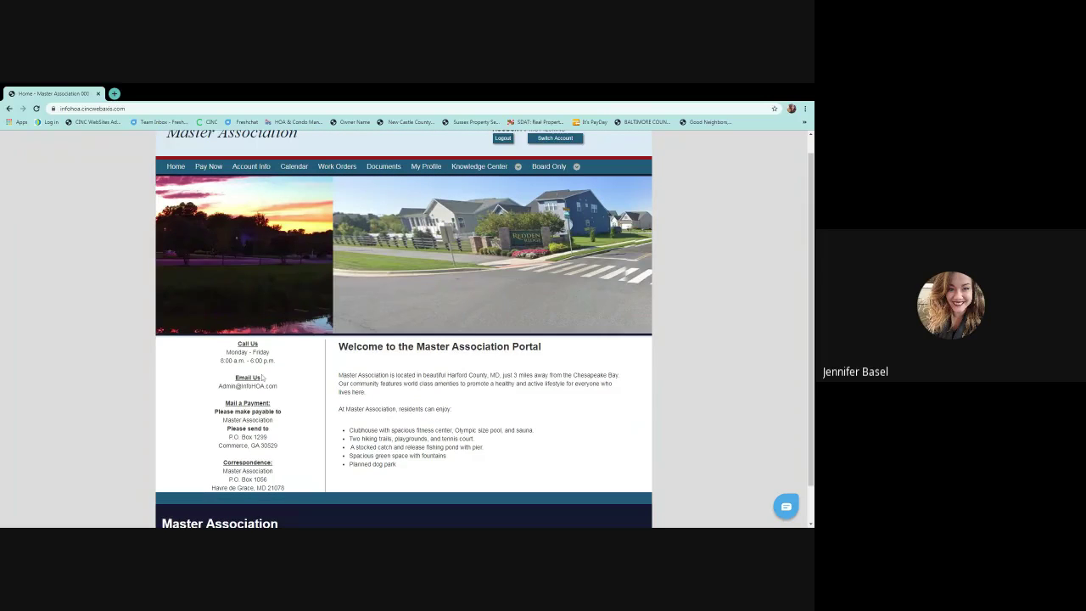
scroll(263, 378, up, 1)
click(207, 185)
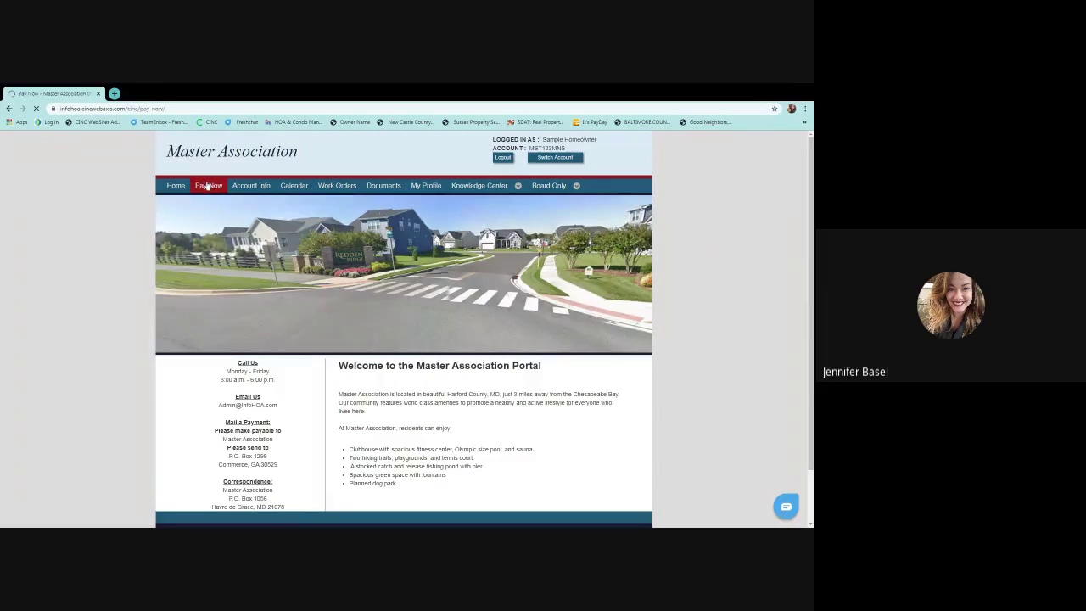
scroll(464, 364, down, 2)
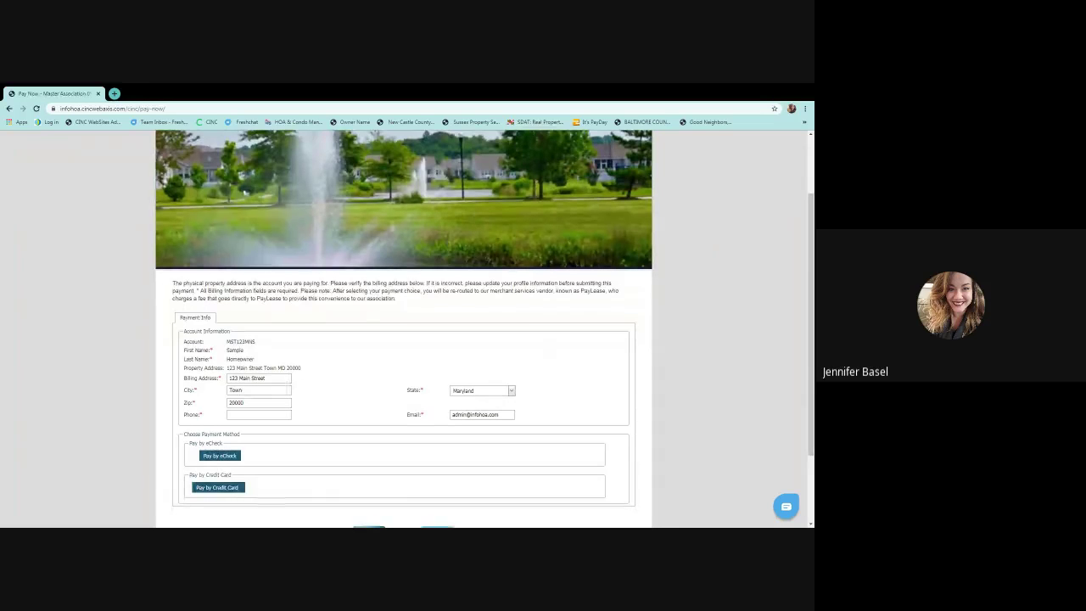
scroll(341, 391, down, 1)
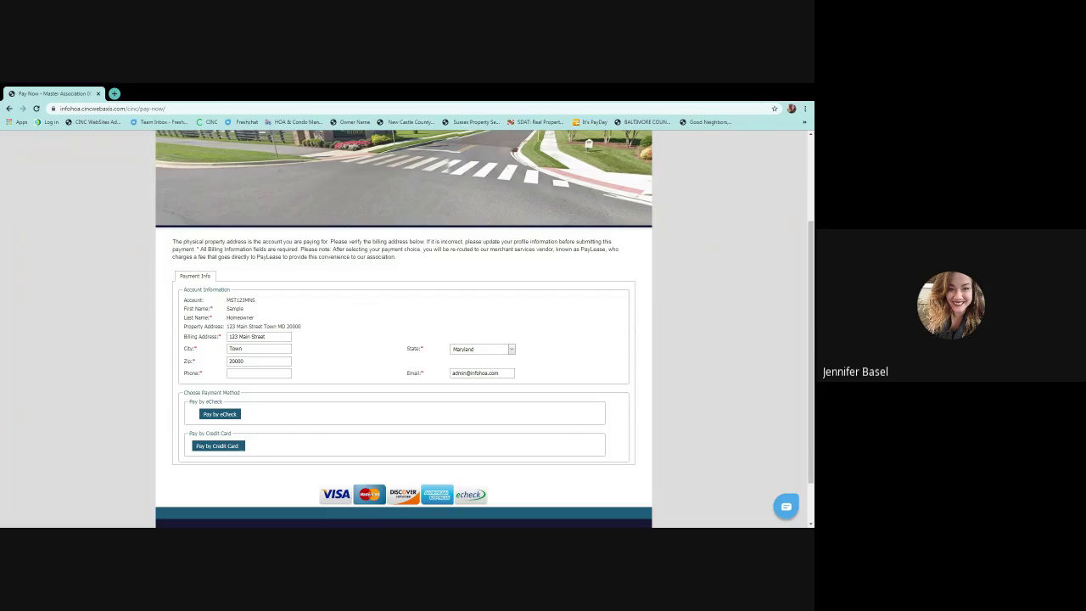
click(227, 445)
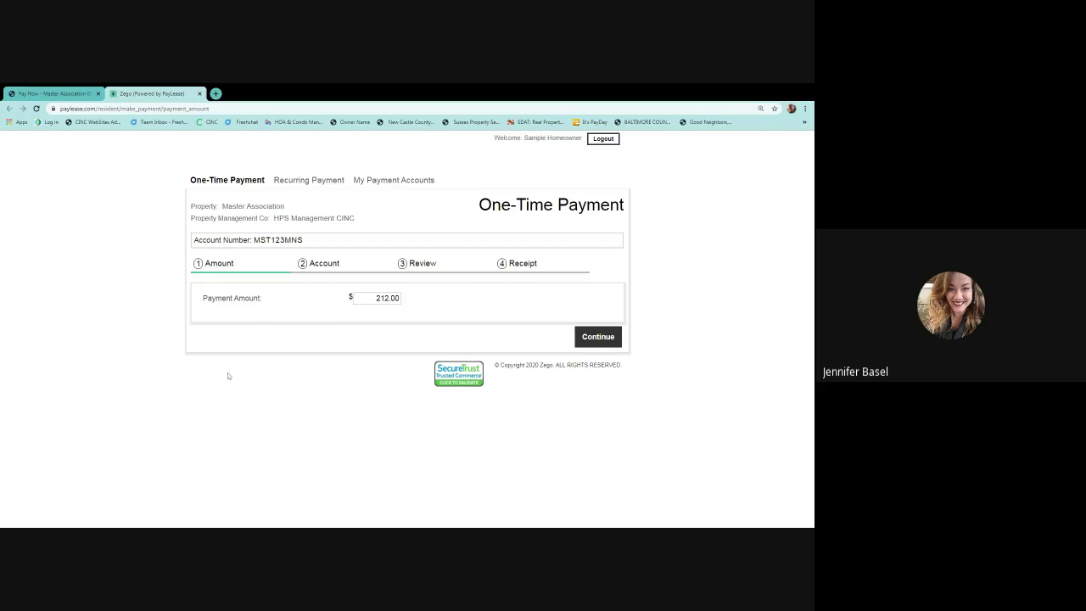
Accept the one-time payment amount, proceed with Bank Account to the bank details form, and close the payment site without paying.
click(577, 337)
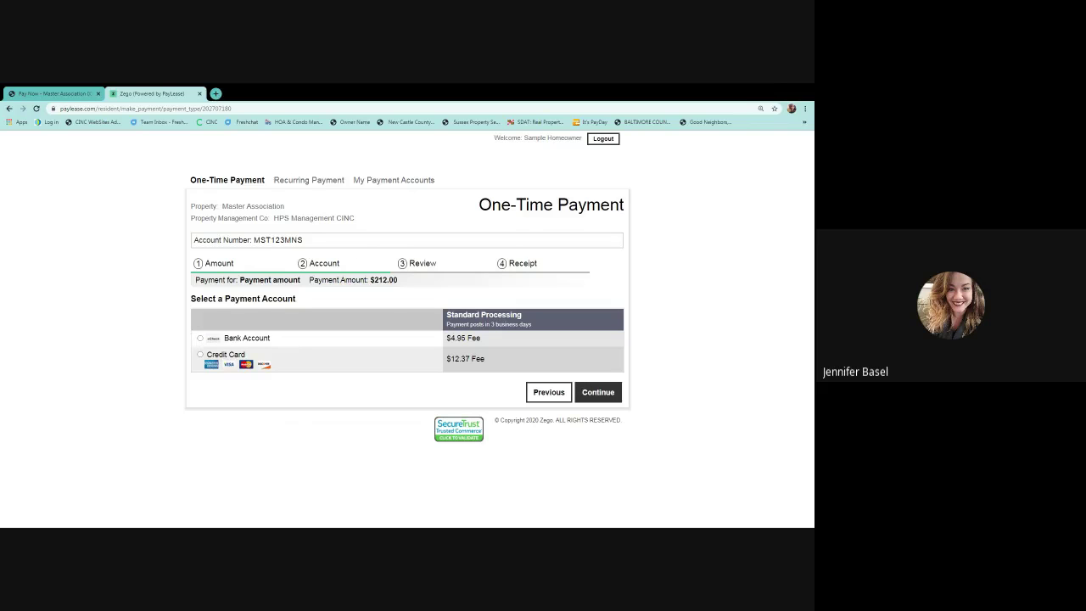
click(200, 338)
click(598, 392)
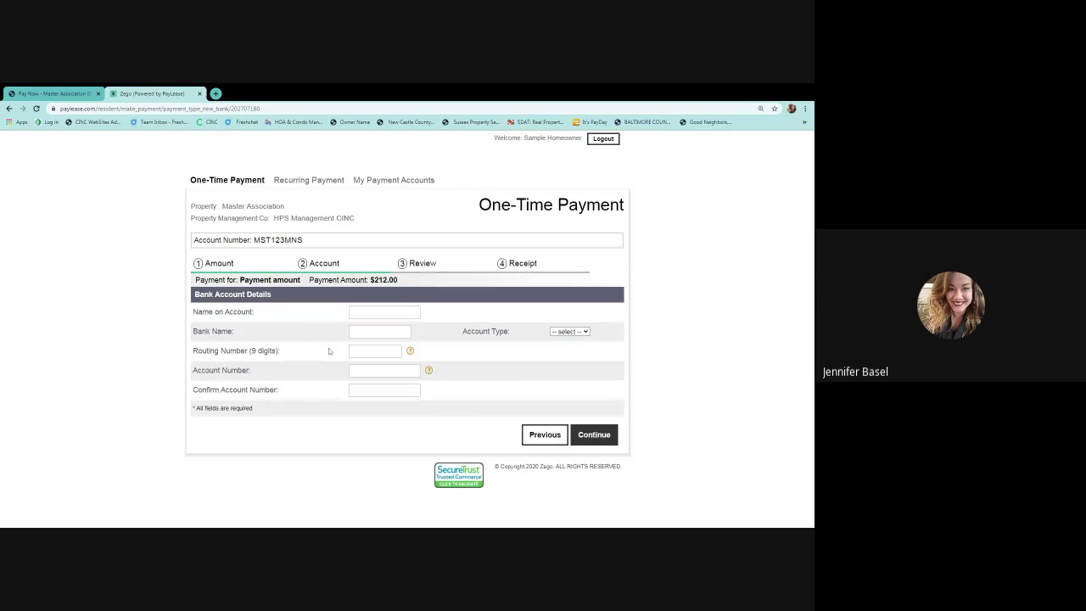
click(199, 93)
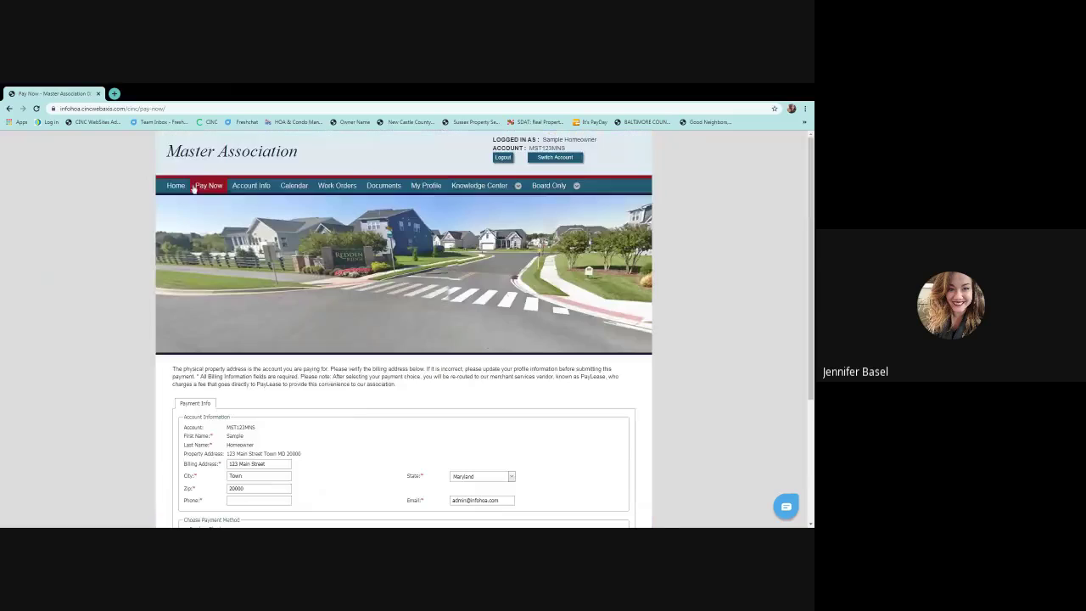
On the account information page, set the date range to start from 04/04/2018 and refresh the account activity.
click(249, 185)
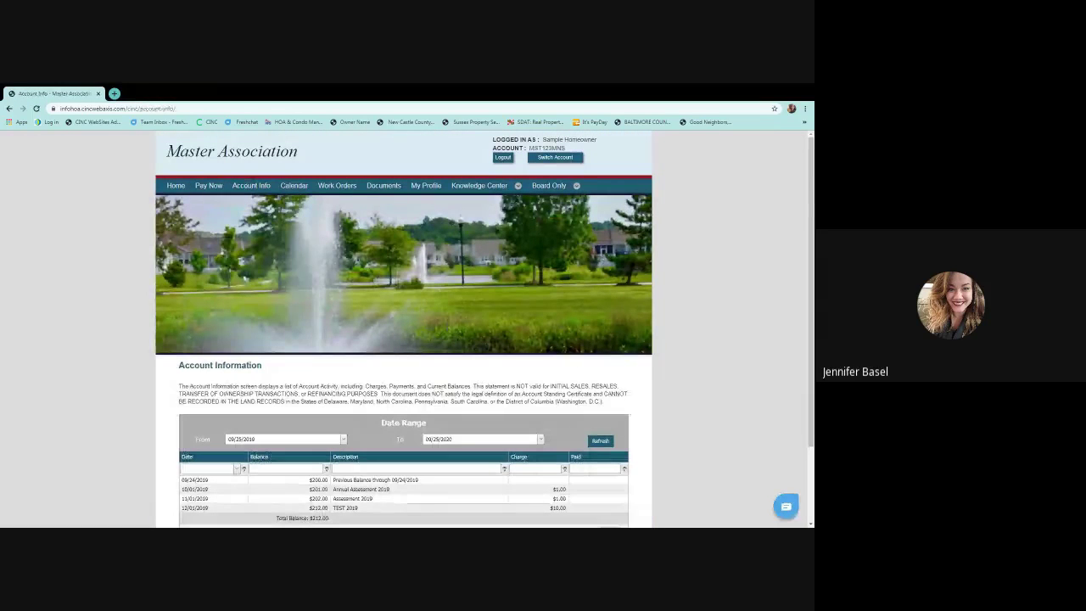
scroll(156, 365, down, 3)
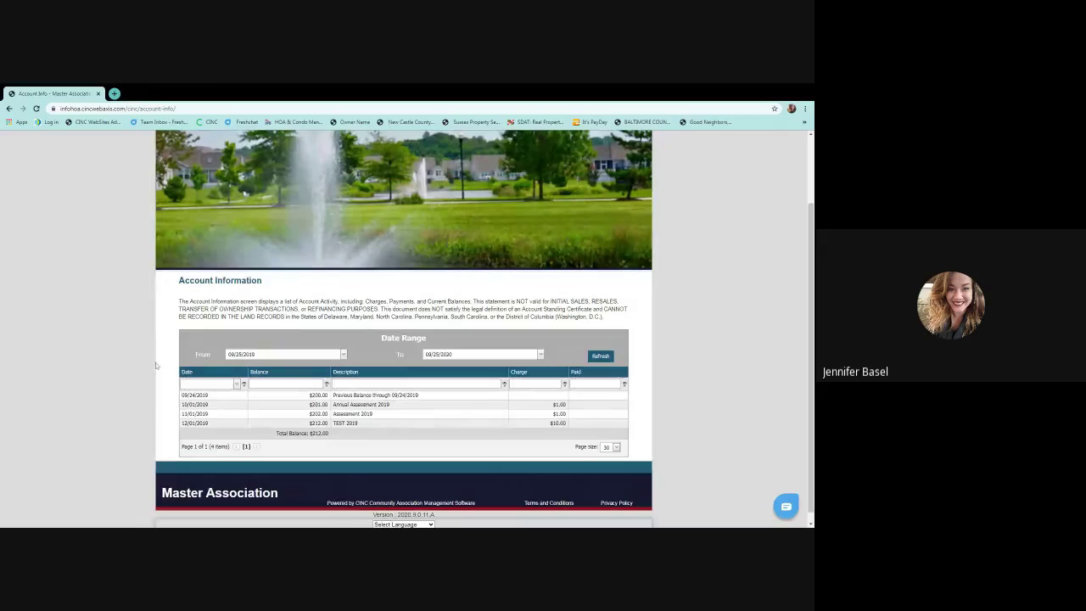
click(343, 354)
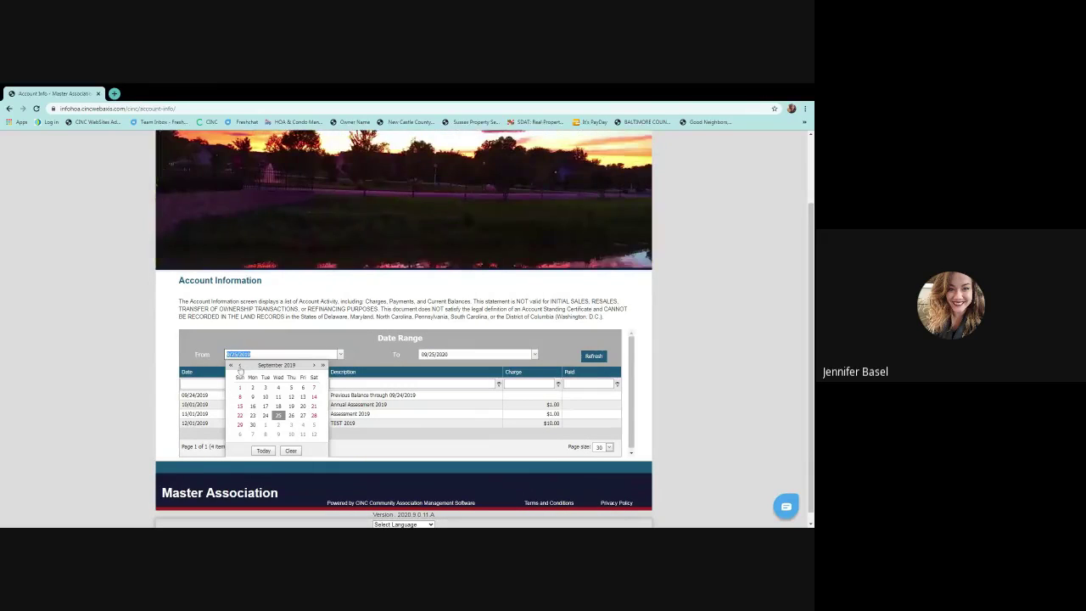
click(240, 366)
click(240, 365)
click(240, 366)
click(240, 365)
click(240, 365)
click(240, 366)
click(240, 365)
click(240, 366)
click(240, 366)
click(240, 366)
click(240, 365)
click(240, 366)
click(240, 366)
click(240, 365)
click(240, 365)
double_click(240, 366)
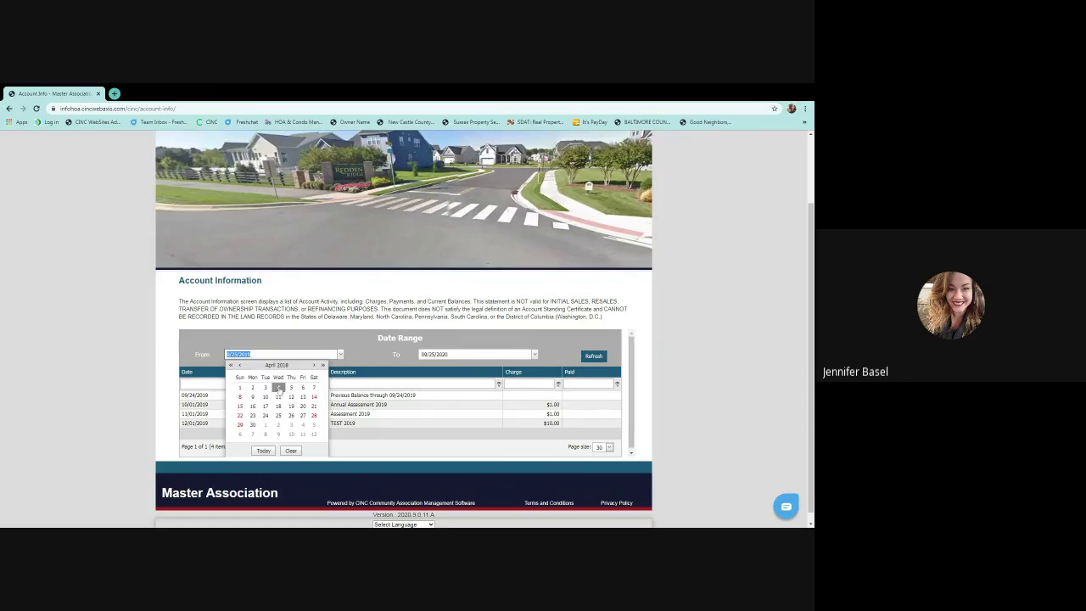
click(278, 389)
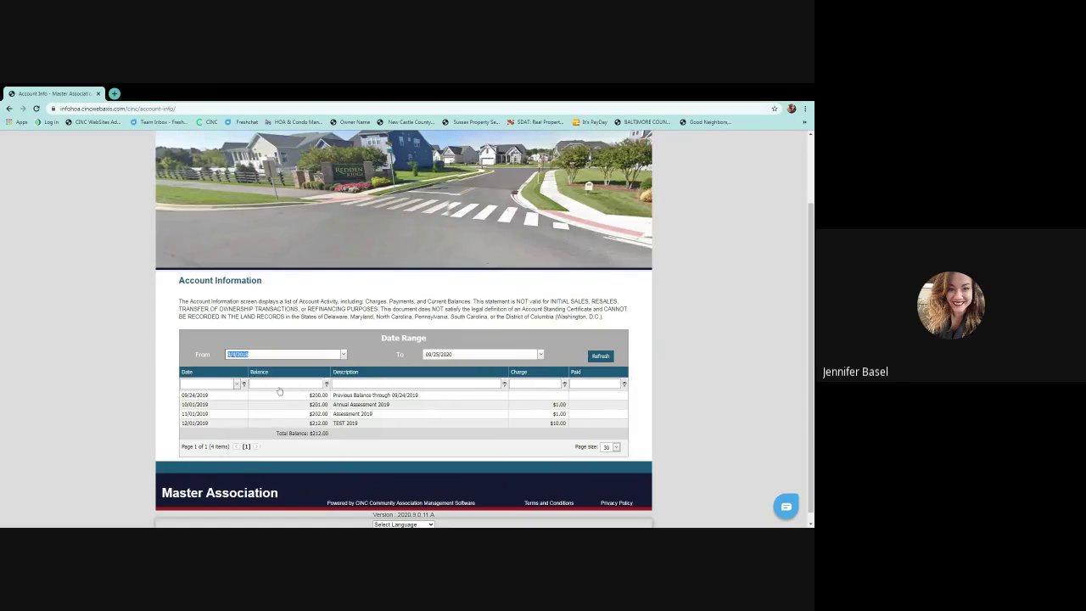
click(600, 356)
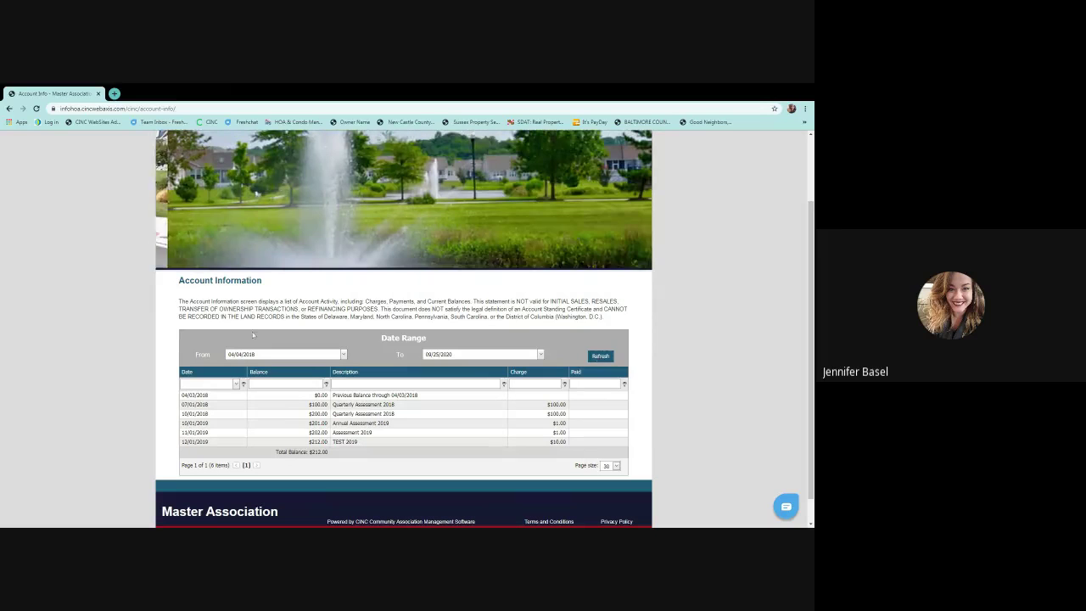
scroll(464, 374, down, 1)
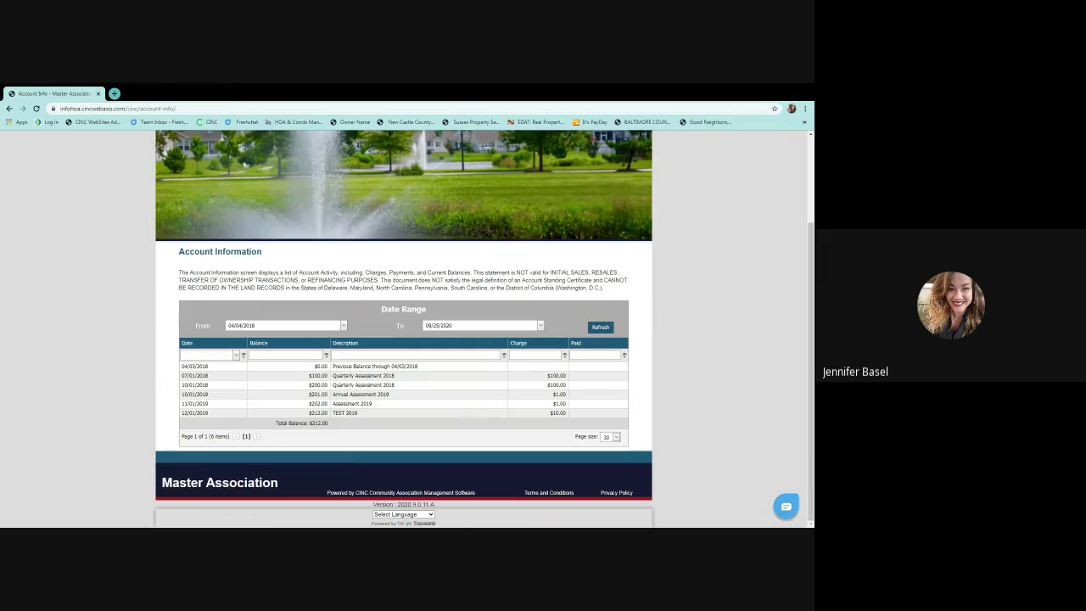
Open the community's Calendar of Events and review the scheduled events in the month view.
scroll(429, 372, up, 3)
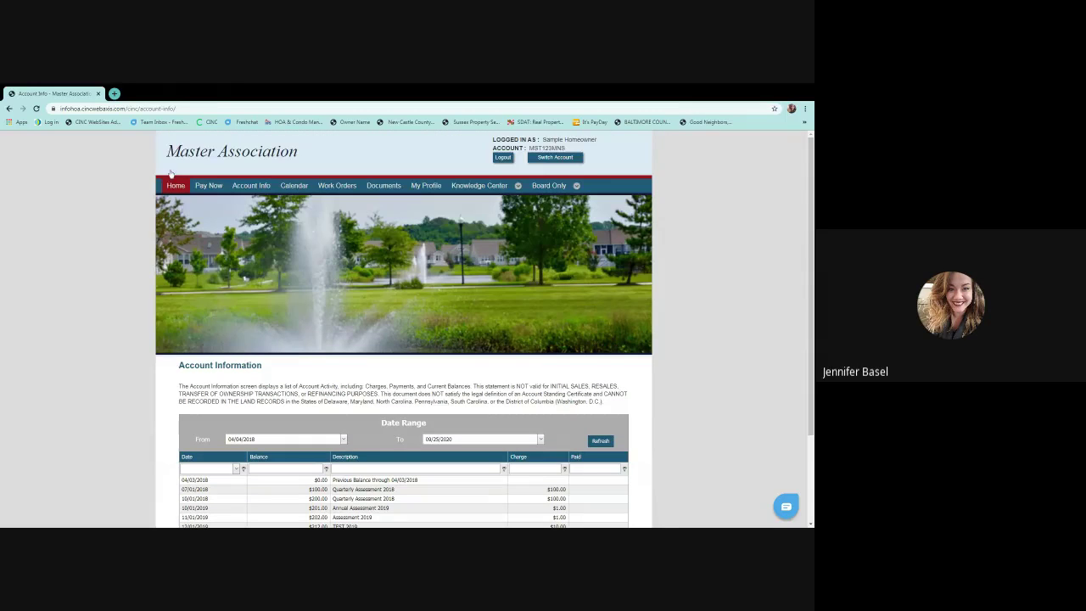
click(298, 187)
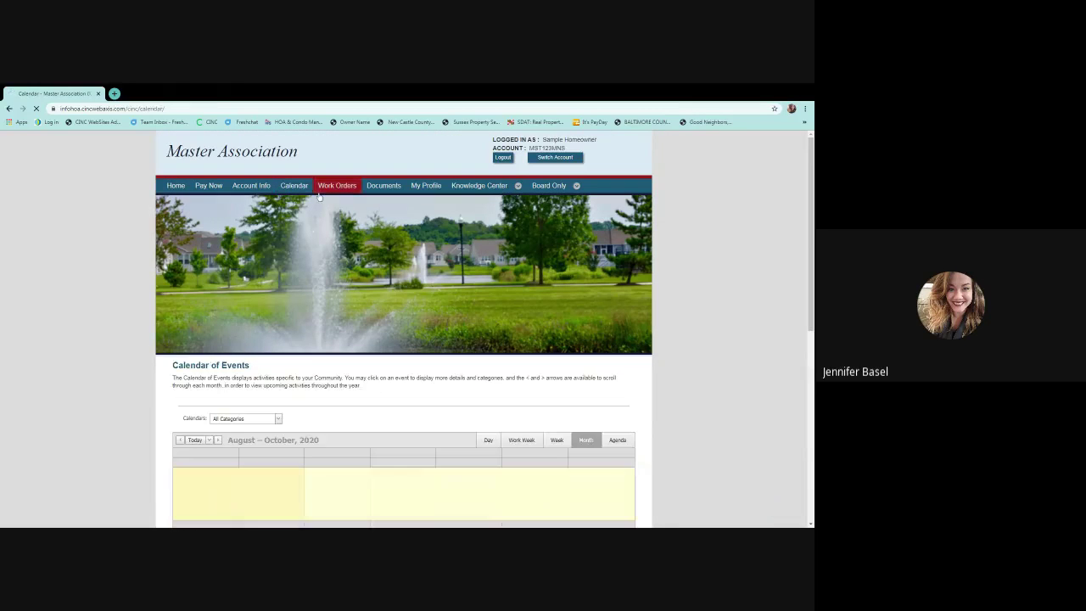
scroll(116, 310, down, 3)
scroll(116, 311, down, 2)
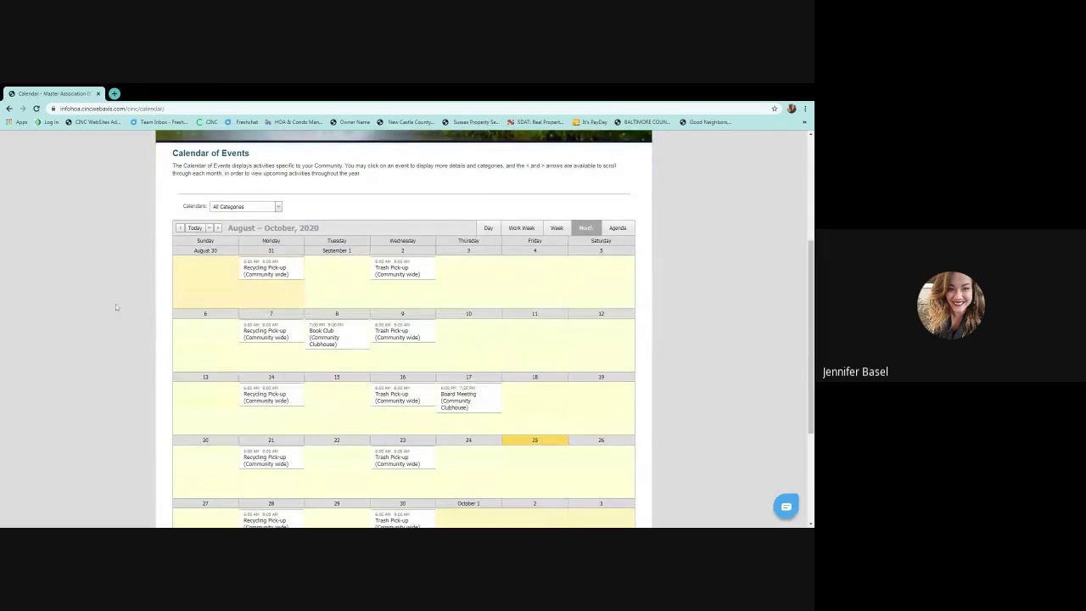
scroll(116, 307, down, 2)
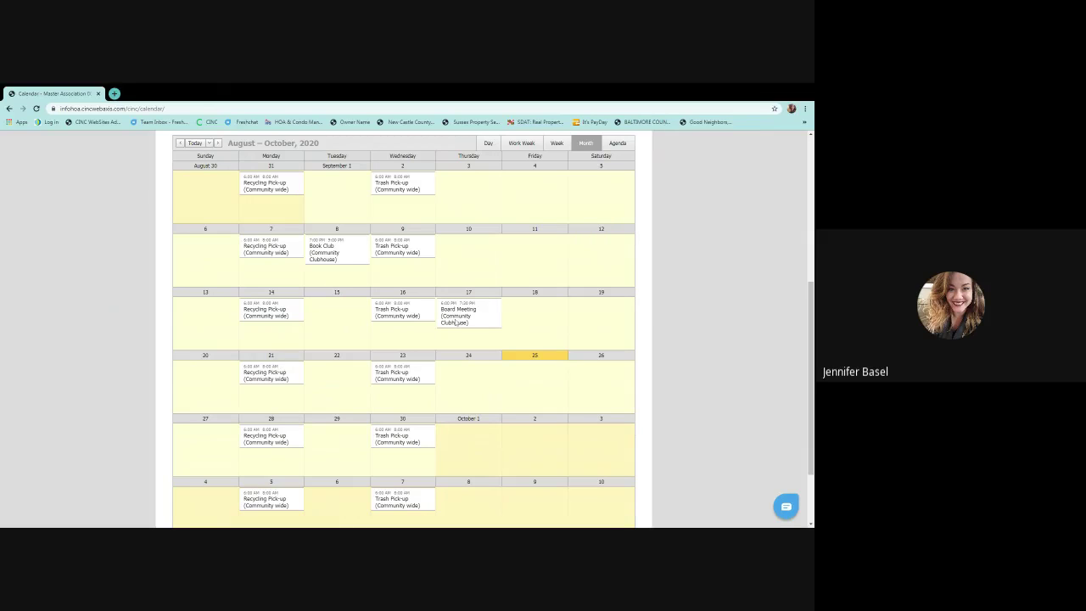
Filter the Calendar of Events to the Trash and Recycling category.
scroll(455, 323, up, 3)
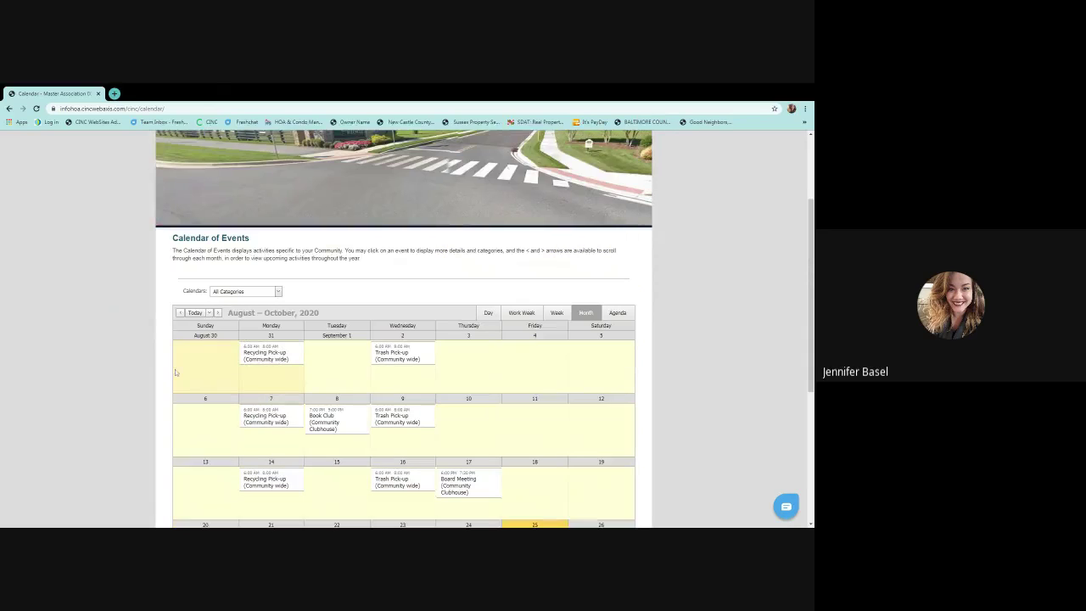
click(278, 291)
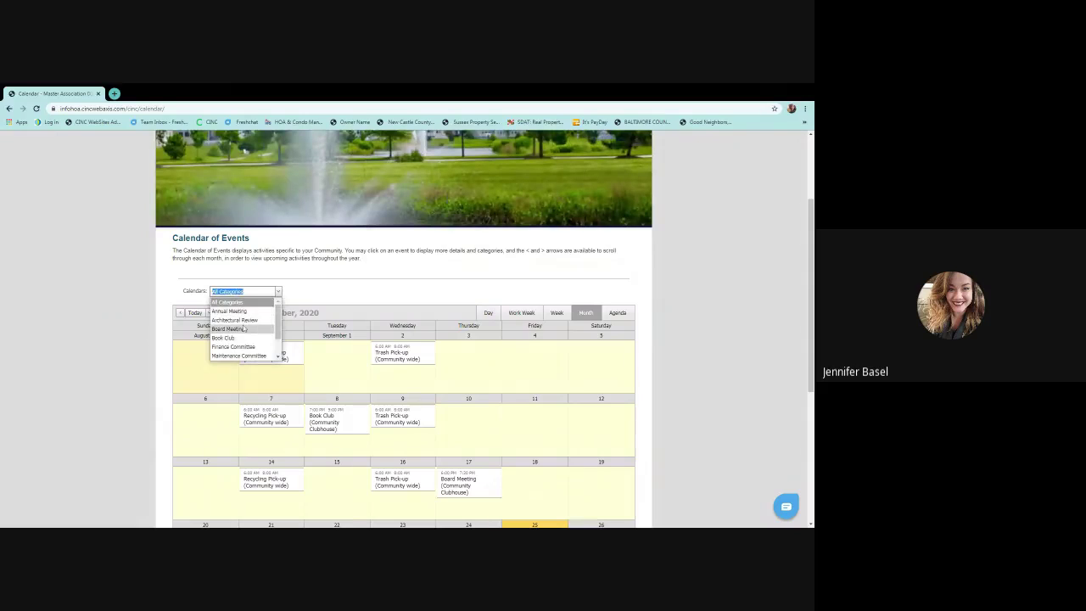
scroll(246, 327, down, 2)
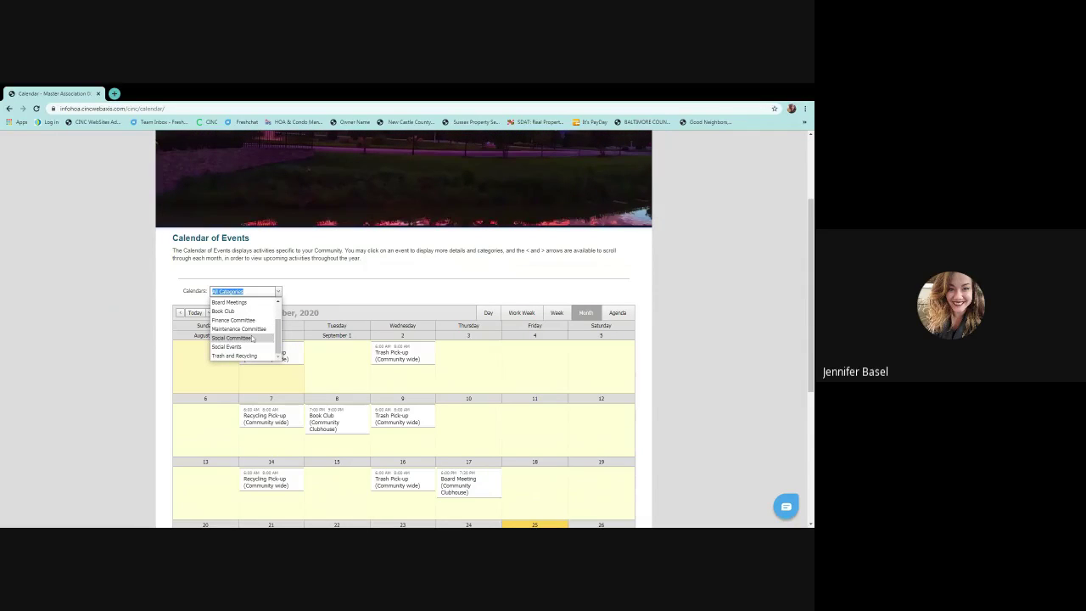
click(237, 356)
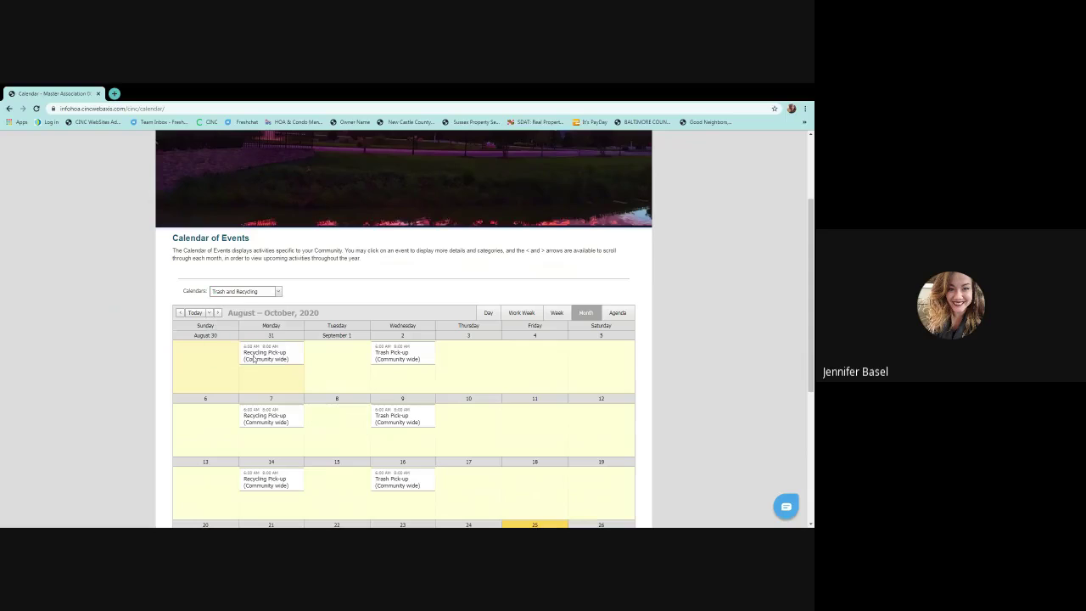
Review the recycling and trash pick-up dates across the calendar's month view.
scroll(441, 270, down, 1)
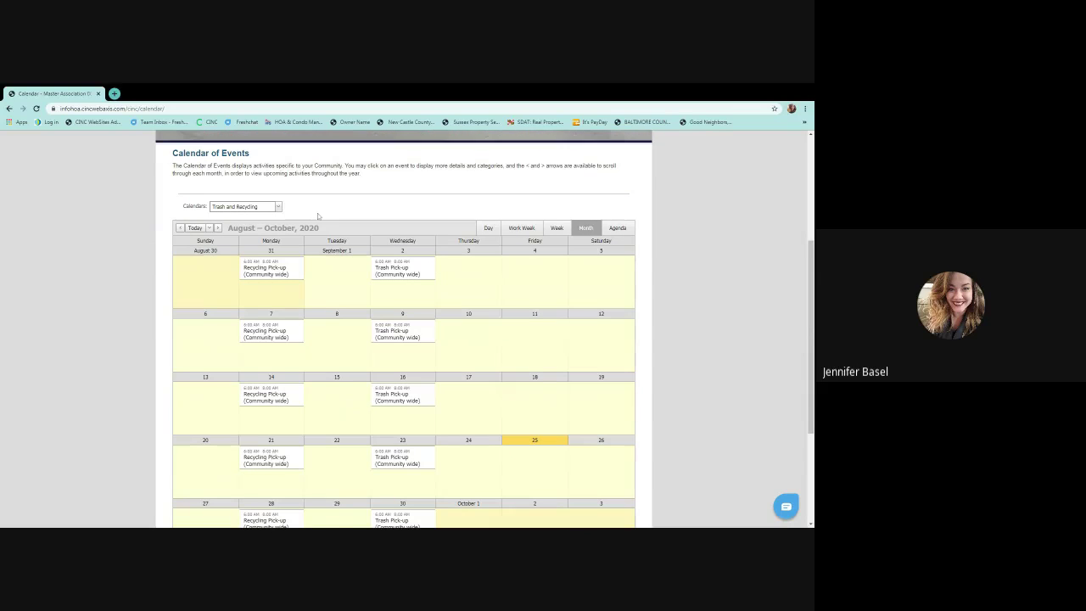
scroll(431, 370, down, 2)
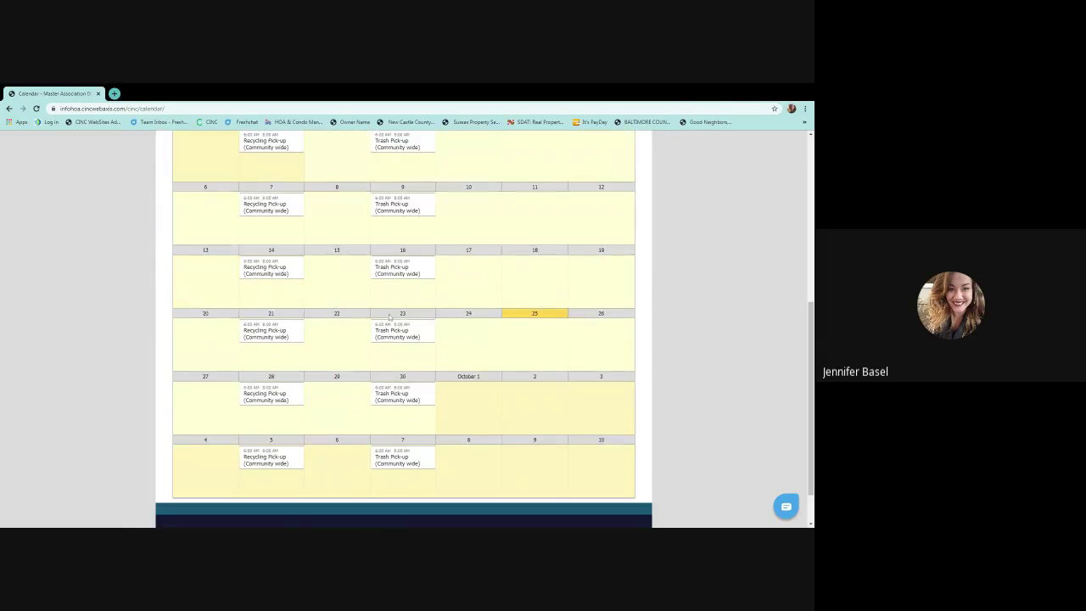
scroll(389, 317, up, 2)
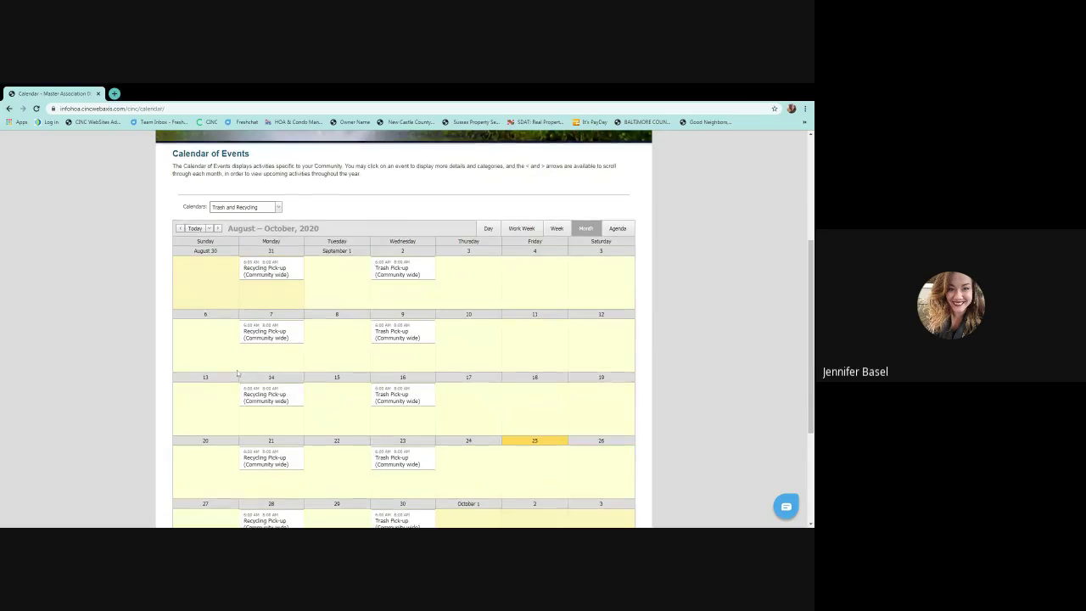
Filter the Calendar of Events to the Board Meetings category and review the month's scheduled meetings.
scroll(255, 246, up, 1)
click(258, 249)
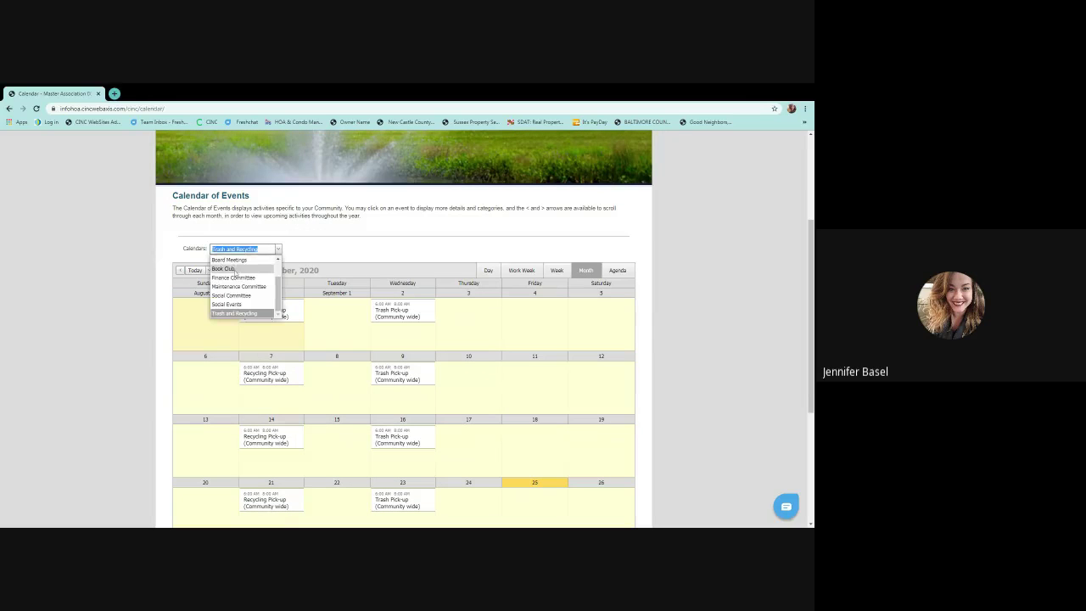
click(262, 259)
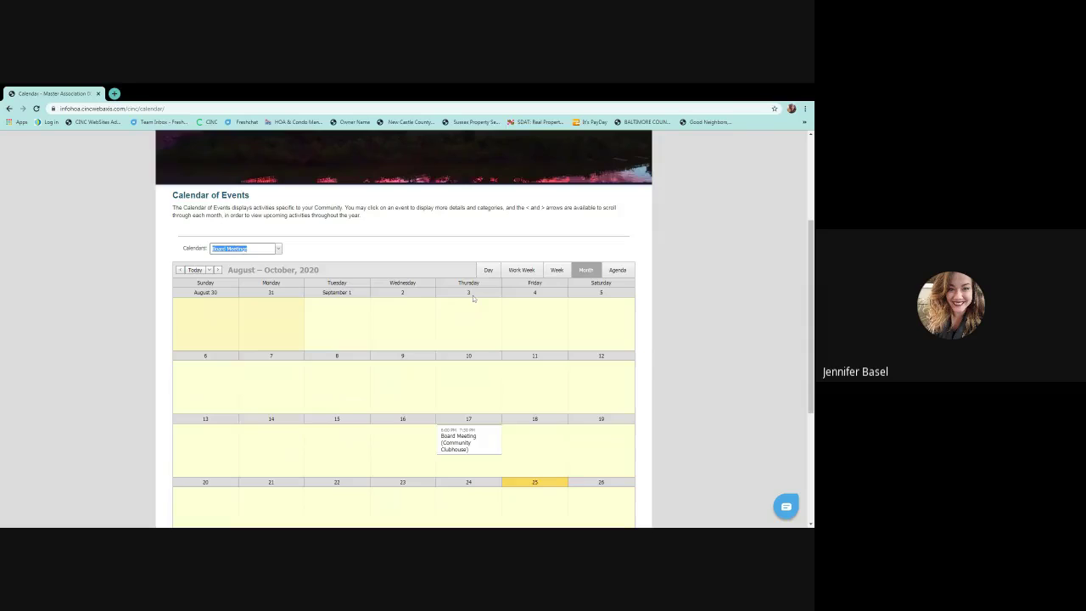
scroll(289, 311, down, 3)
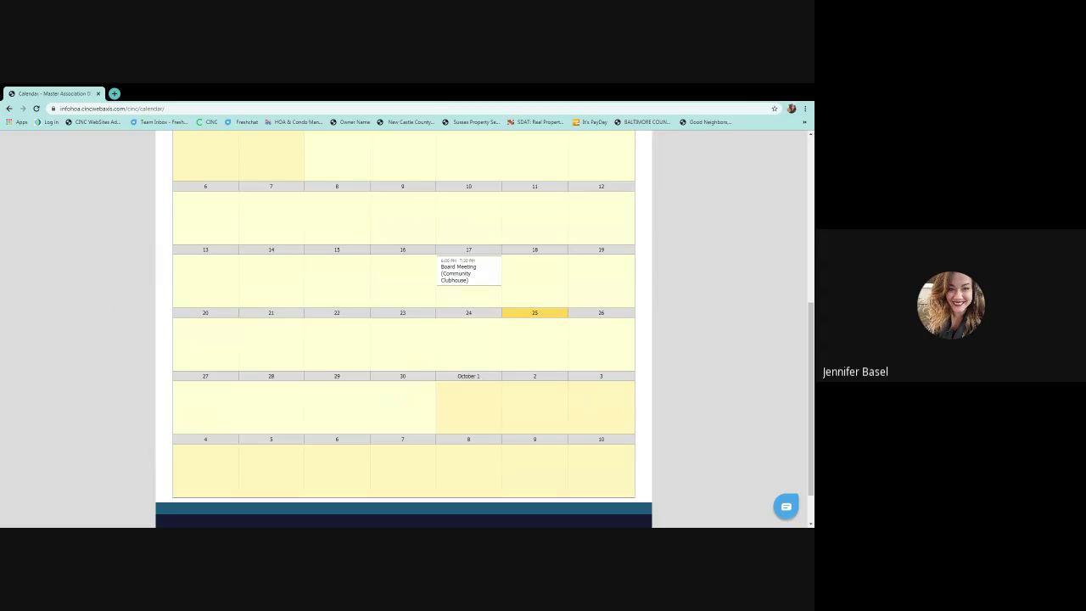
scroll(509, 297, up, 5)
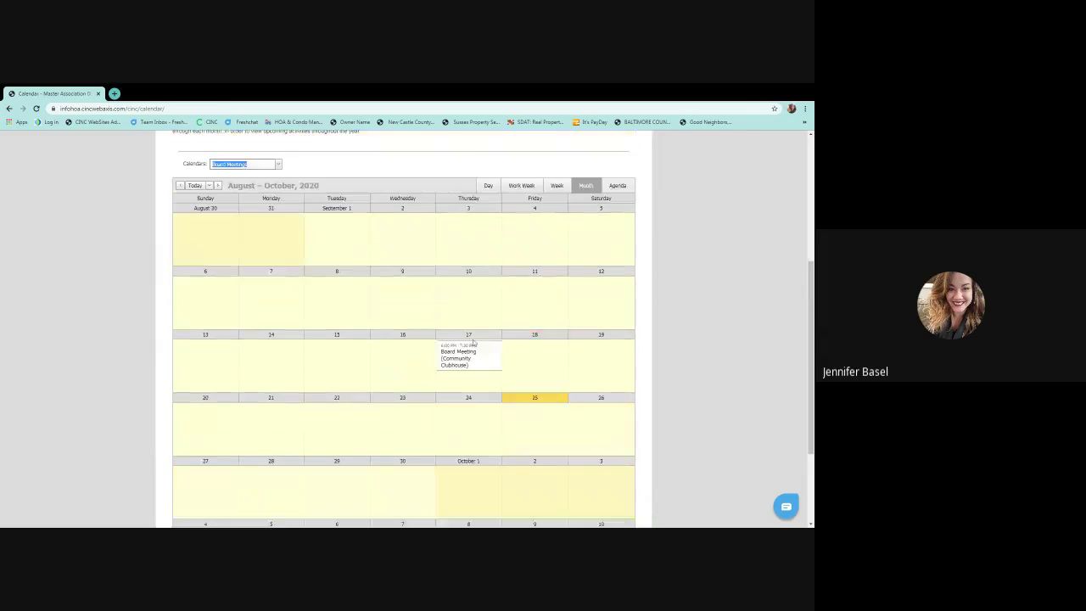
scroll(473, 342, up, 1)
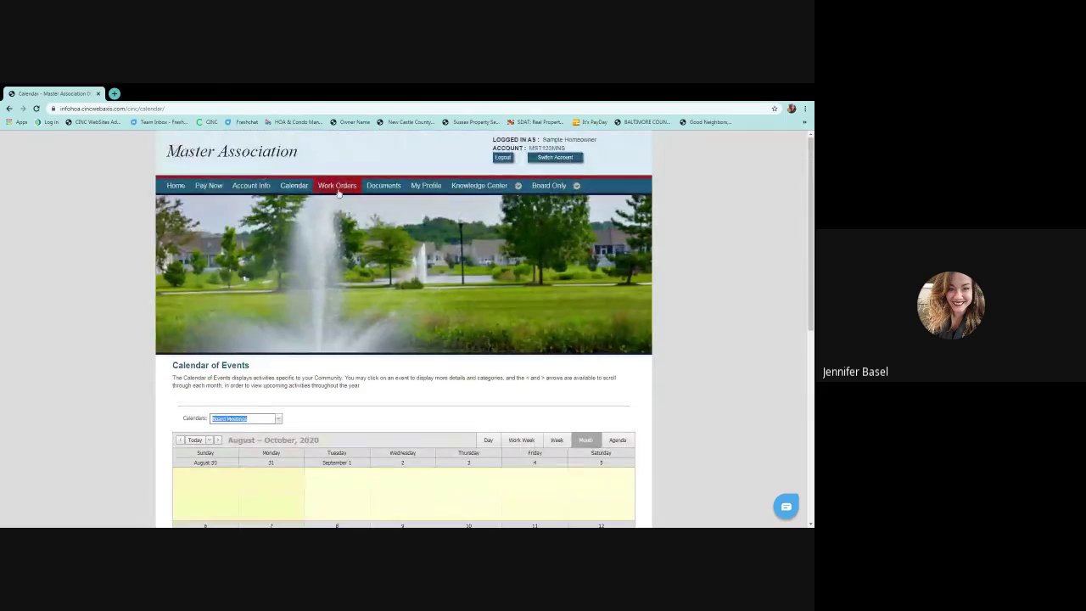
View the homeowner's work orders, open the blank New Work Order form, and close it without submitting.
click(339, 187)
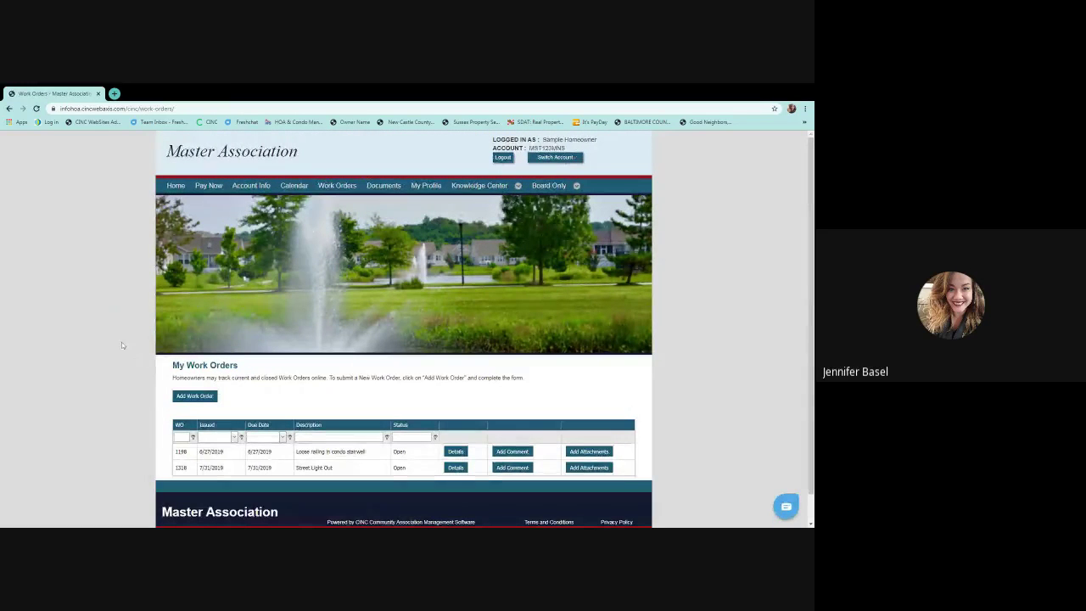
scroll(121, 342, down, 1)
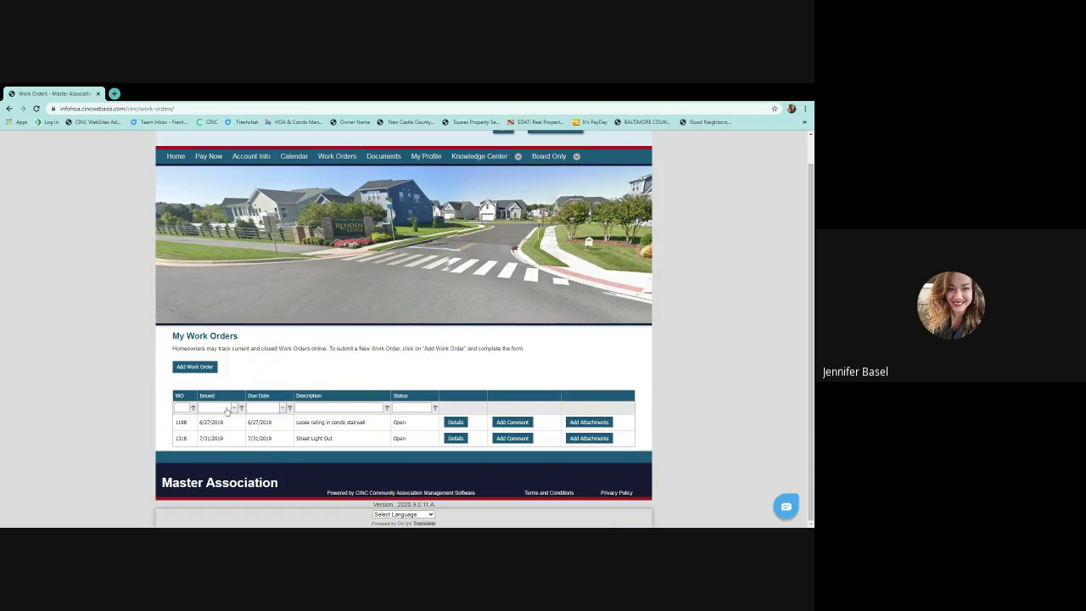
click(194, 368)
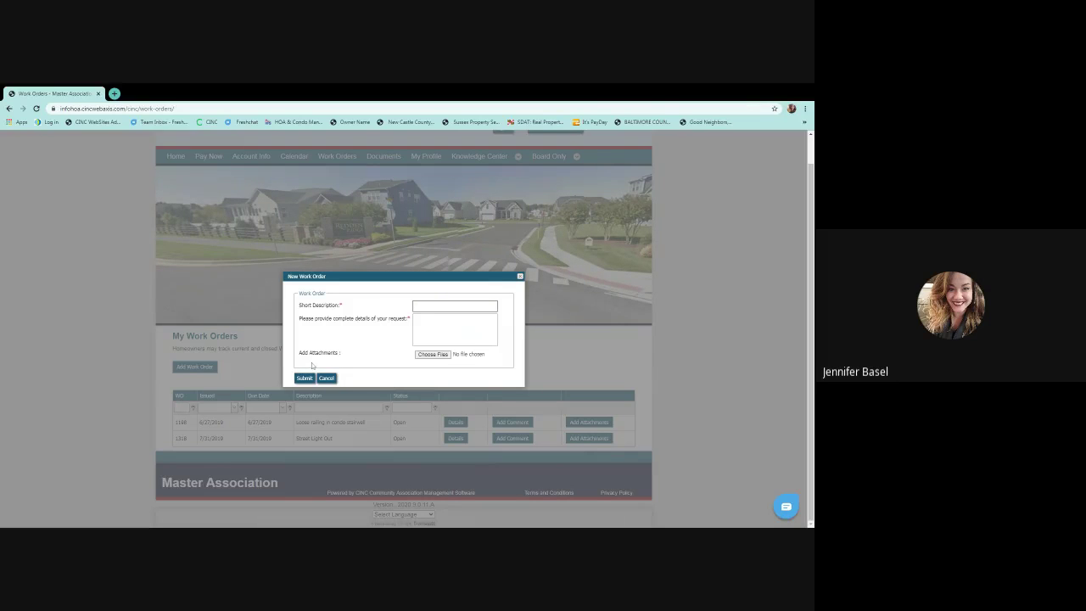
click(520, 276)
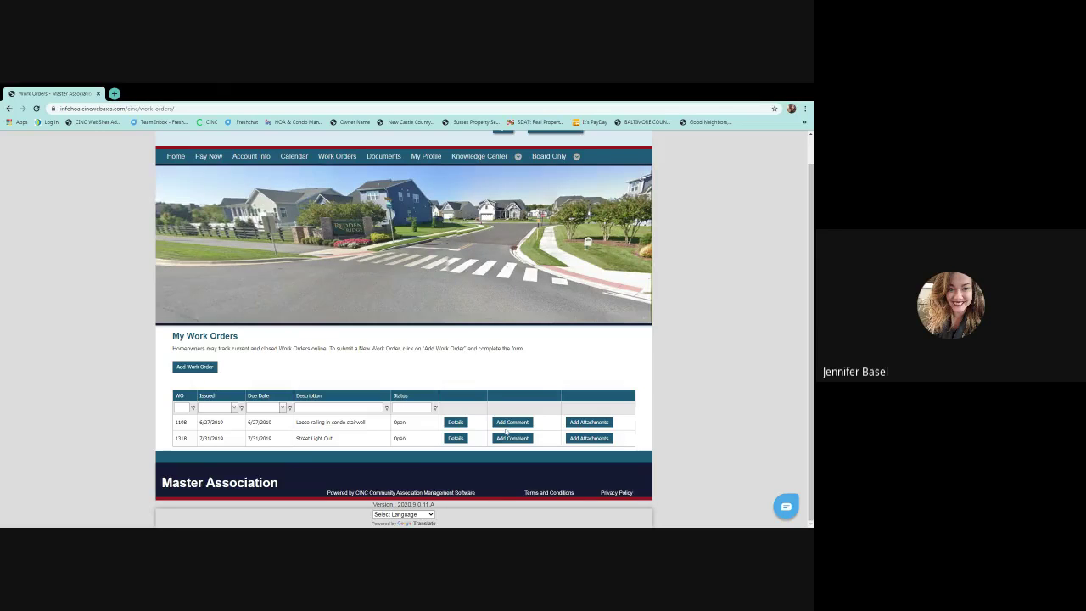
Open the community's Document Library and list the files in the BoD Financials folder.
click(385, 160)
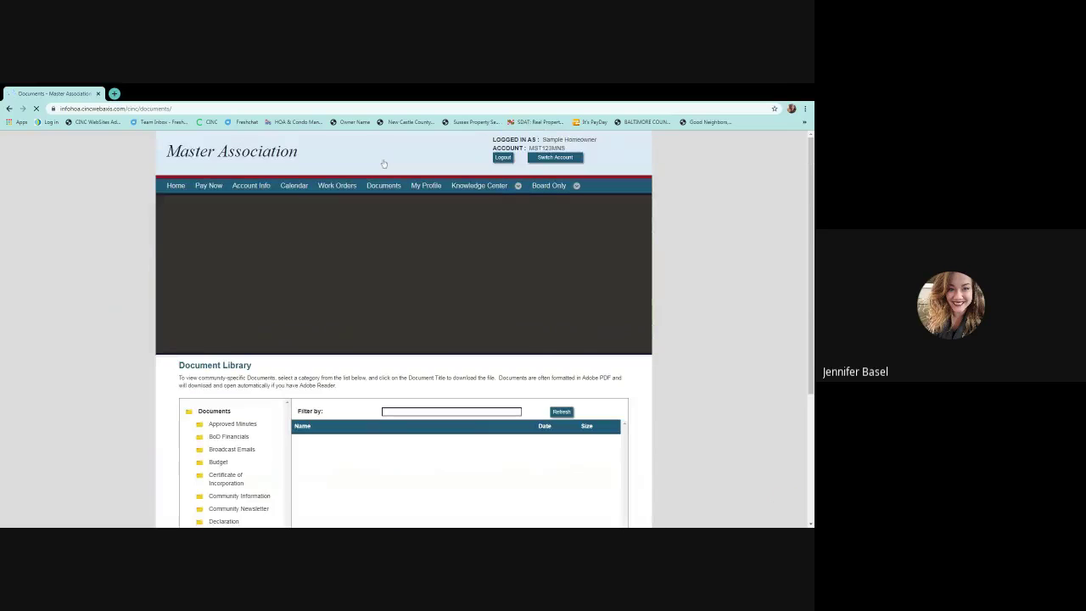
scroll(122, 335, down, 1)
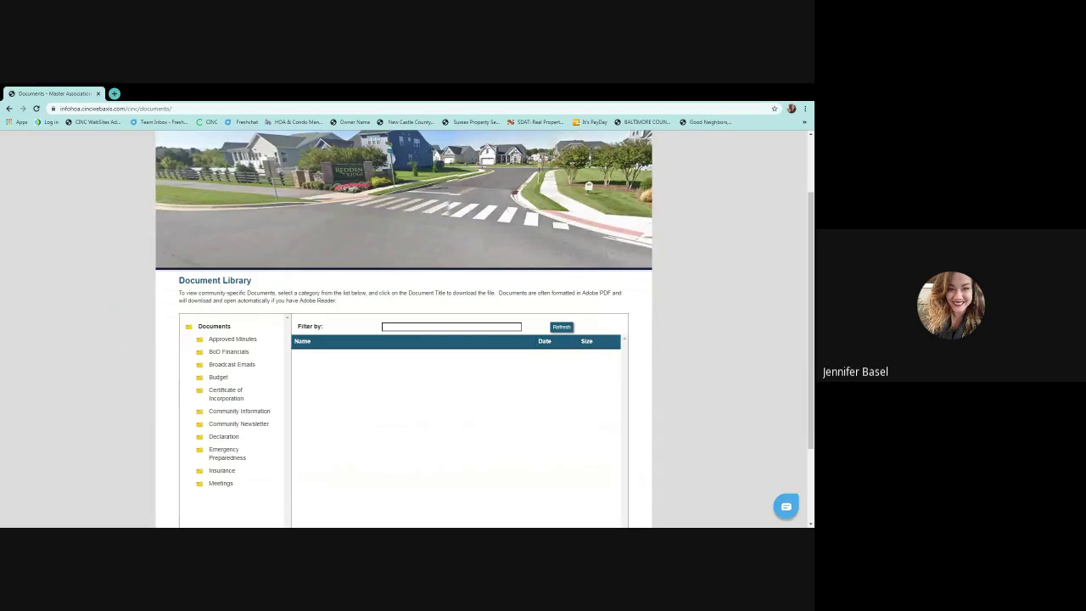
click(241, 354)
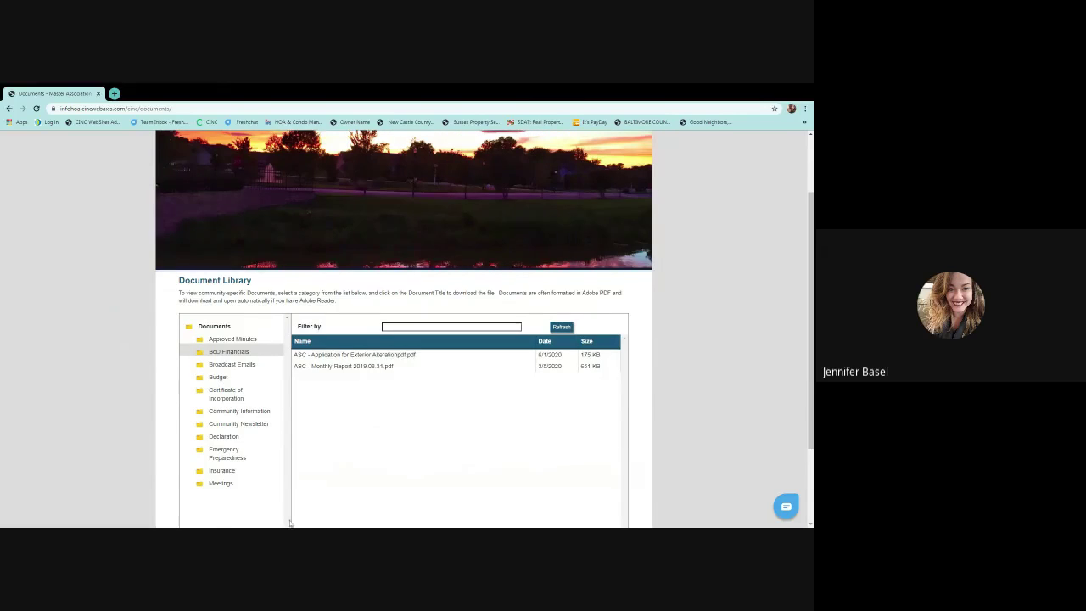
Open My Profile and review its contact, login, directory listing and email notification sections.
scroll(306, 412, up, 2)
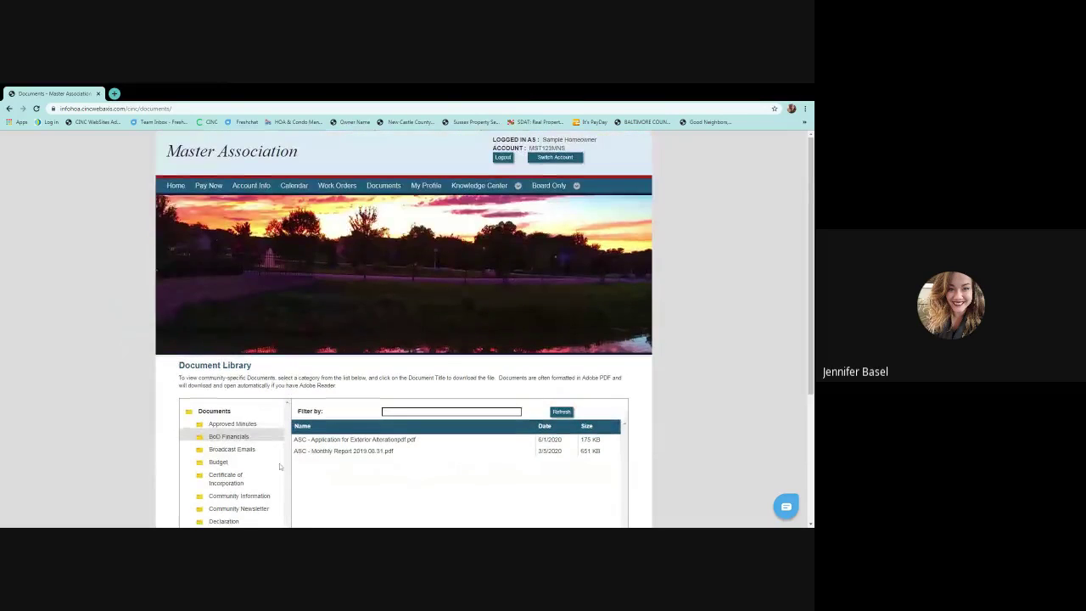
click(428, 188)
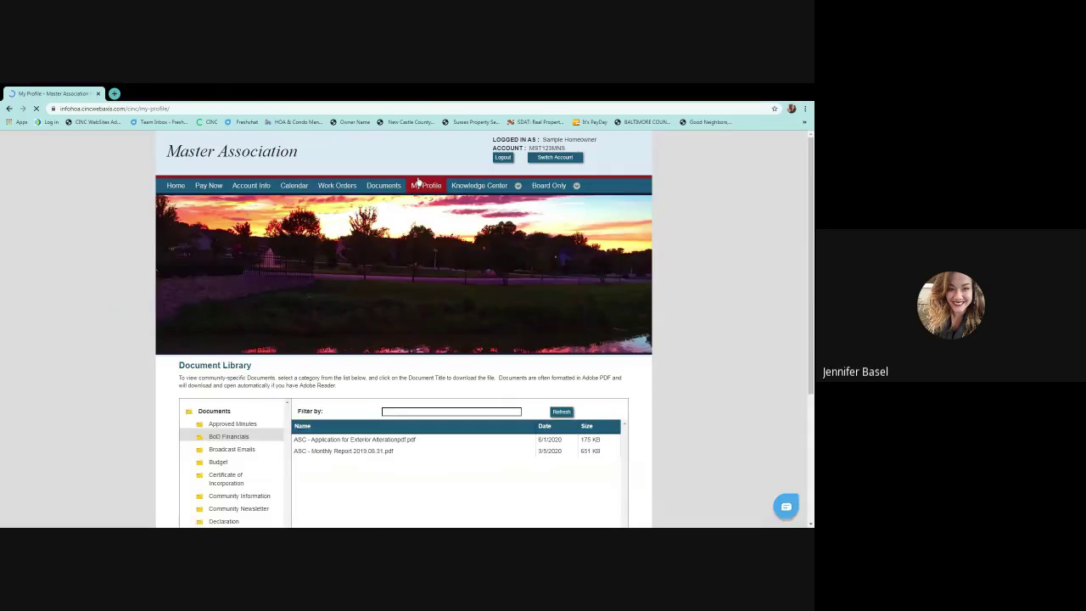
scroll(211, 391, down, 3)
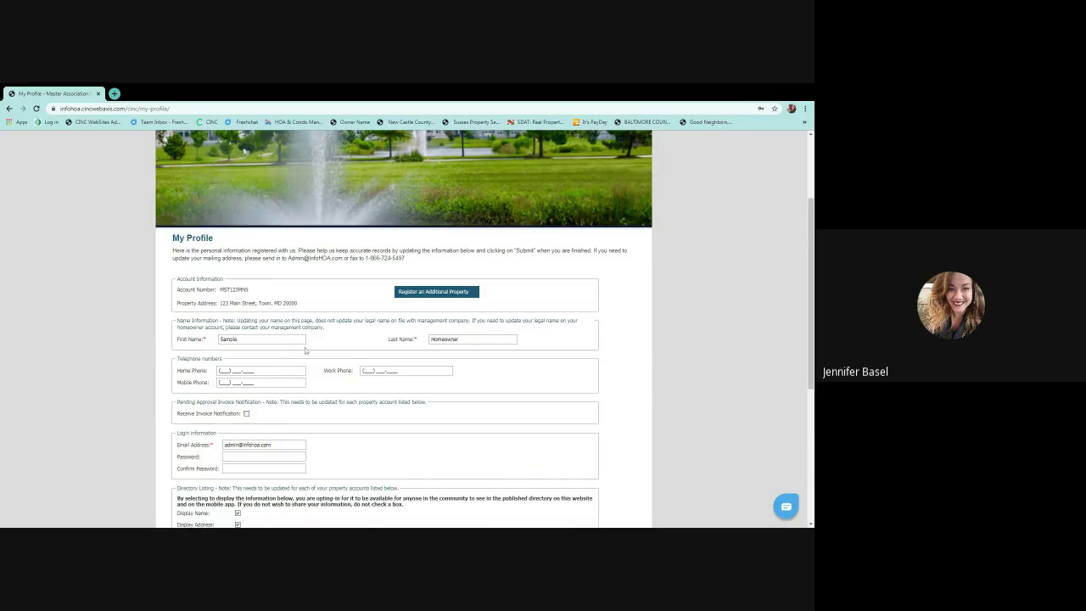
scroll(402, 340, down, 2)
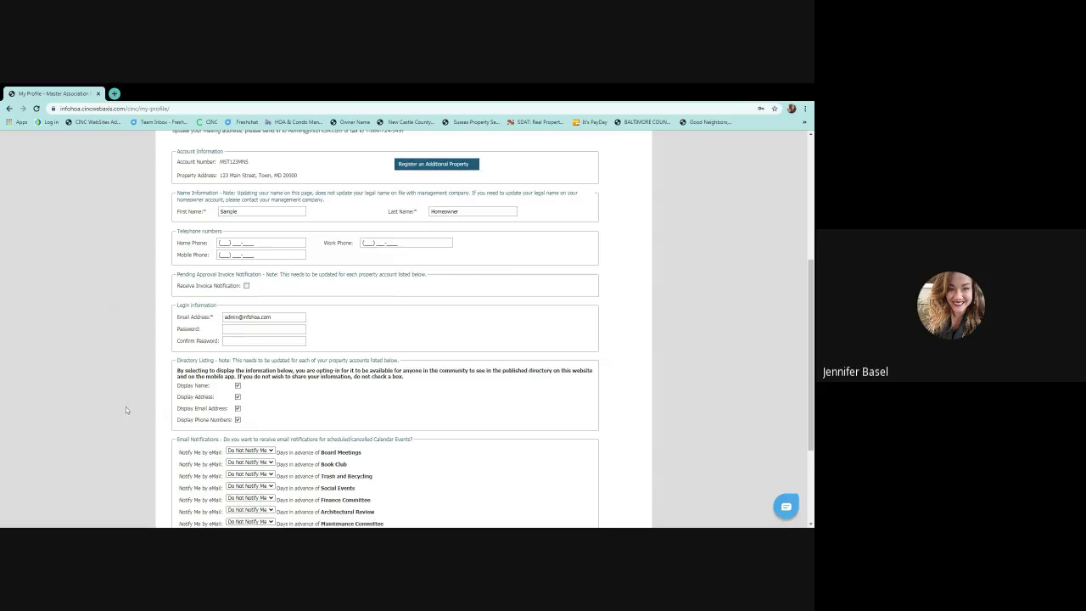
scroll(297, 303, down, 1)
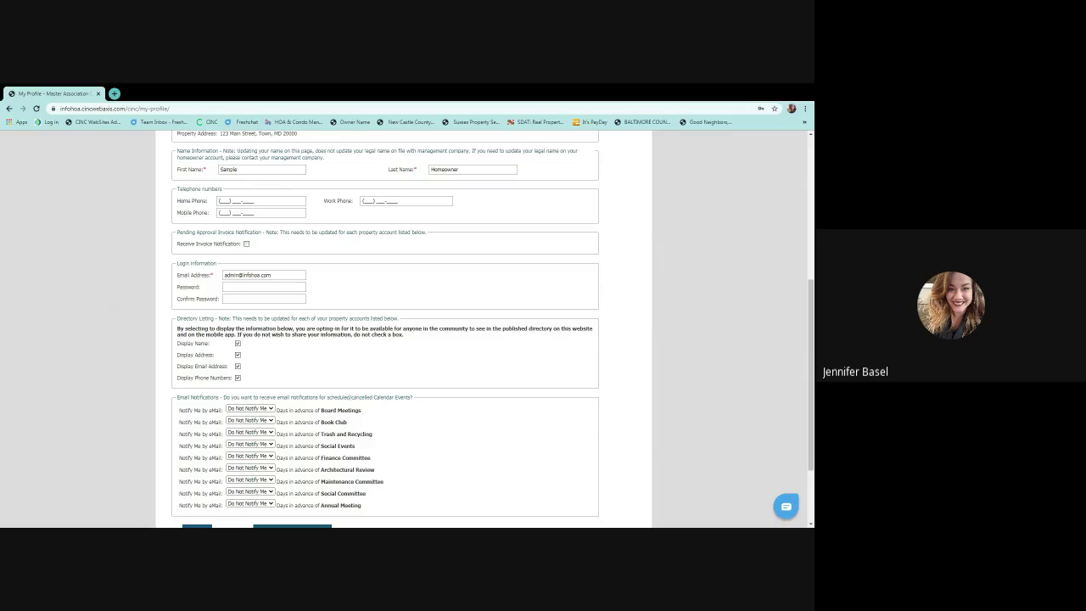
scroll(399, 313, down, 2)
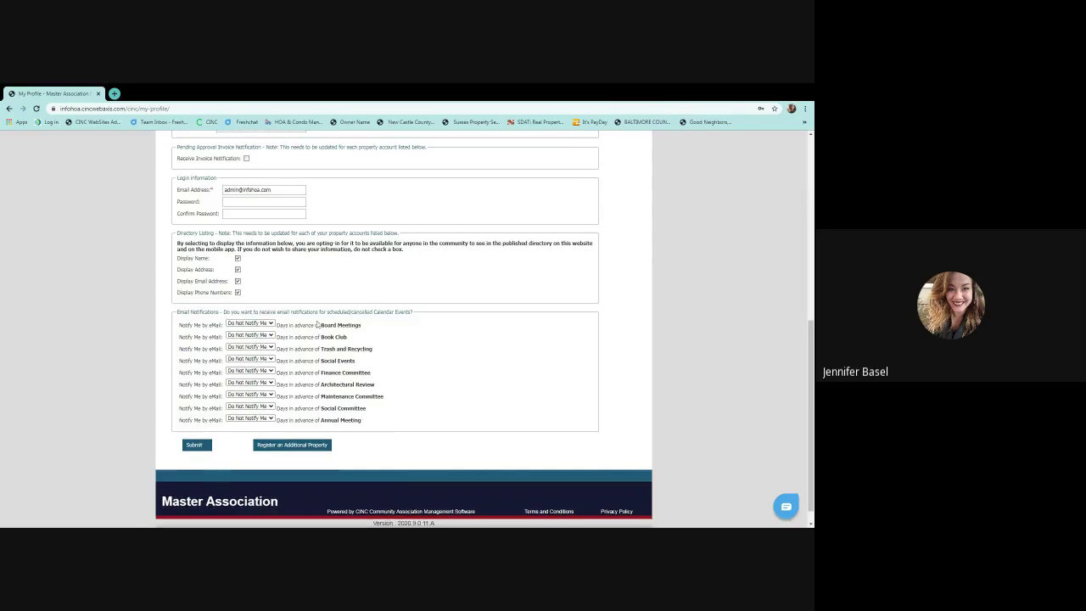
Set email notifications to 5 days in advance for Board Meetings and 10 days for Social Events, and submit the profile.
scroll(390, 308, down, 1)
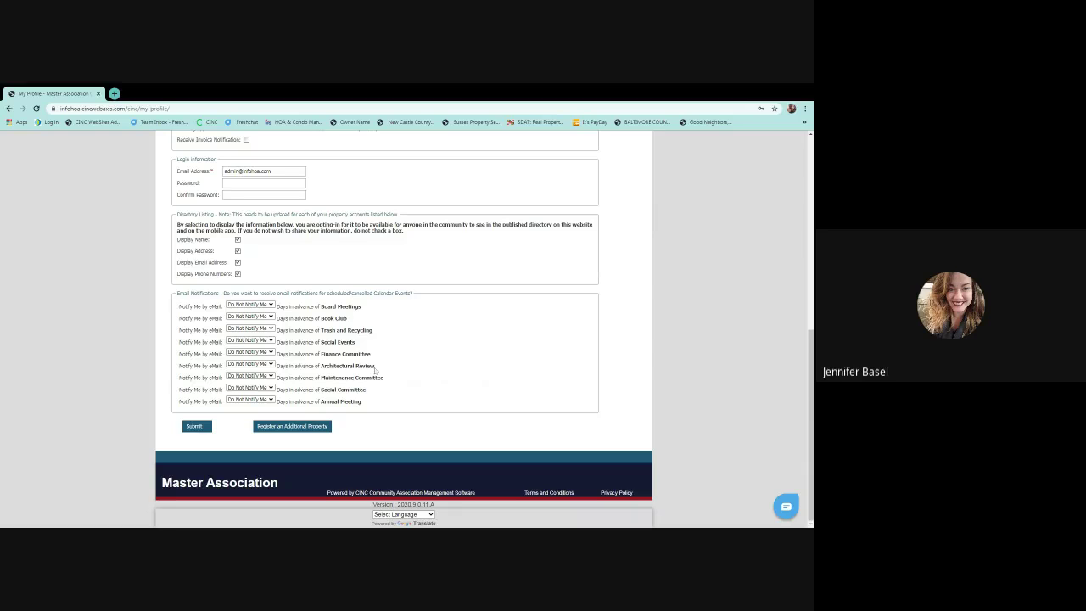
click(246, 306)
click(243, 343)
click(431, 366)
click(227, 417)
scroll(319, 390, up, 5)
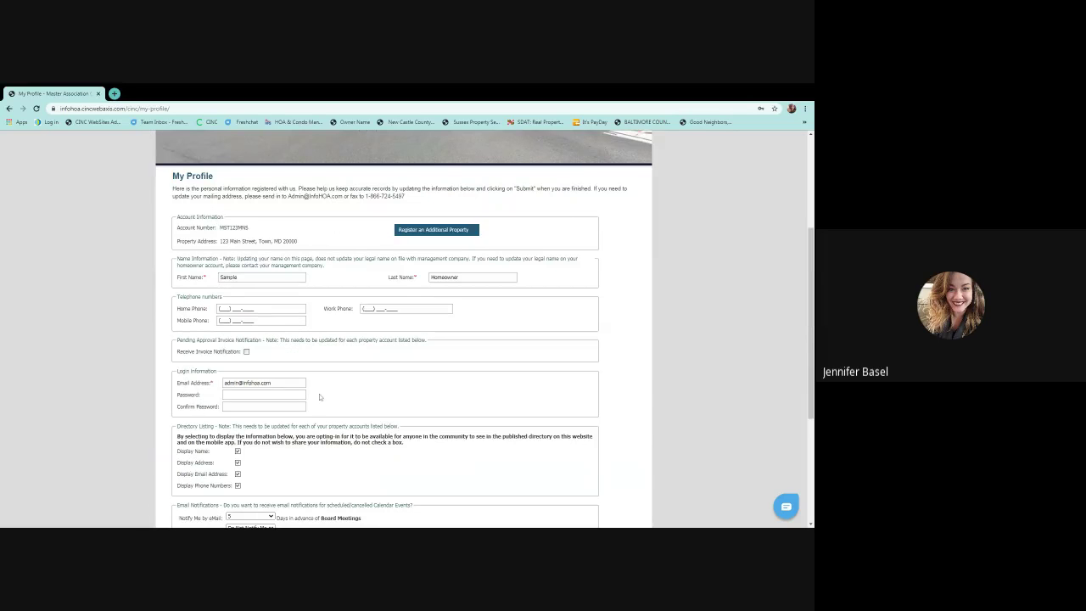
scroll(319, 396, down, 4)
click(200, 468)
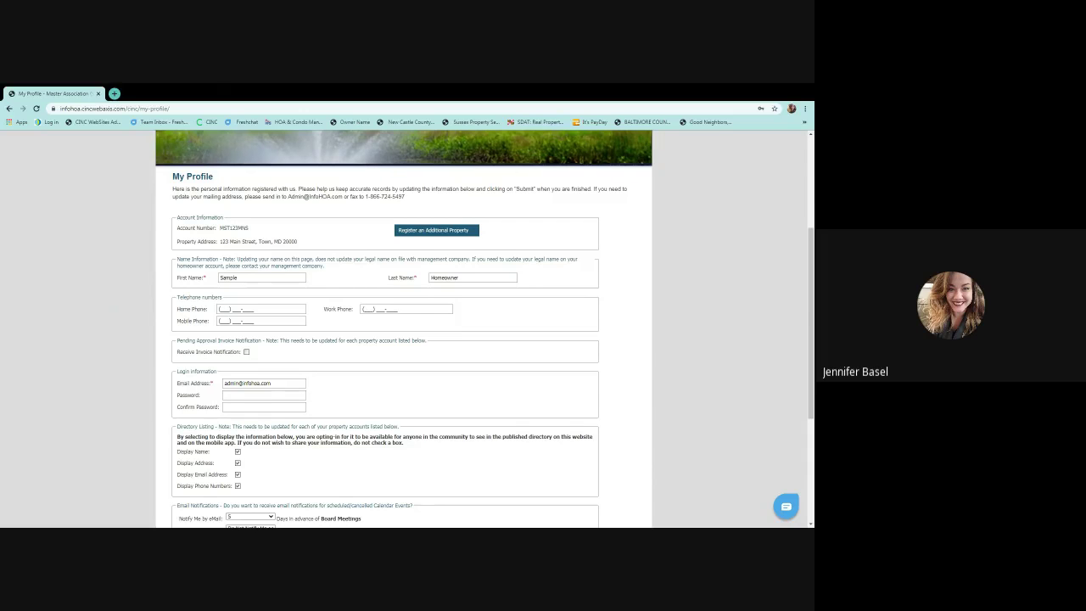
View the form for registering an additional property from the profile's end and from Account Information, closing it without submitting each time.
scroll(426, 239, down, 1)
scroll(420, 254, down, 5)
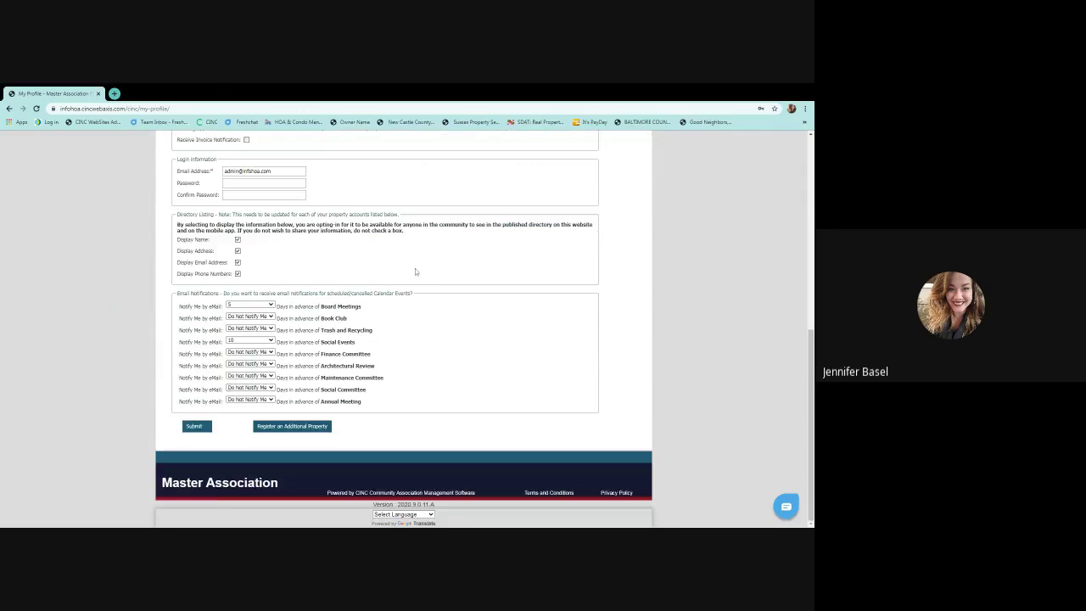
click(282, 427)
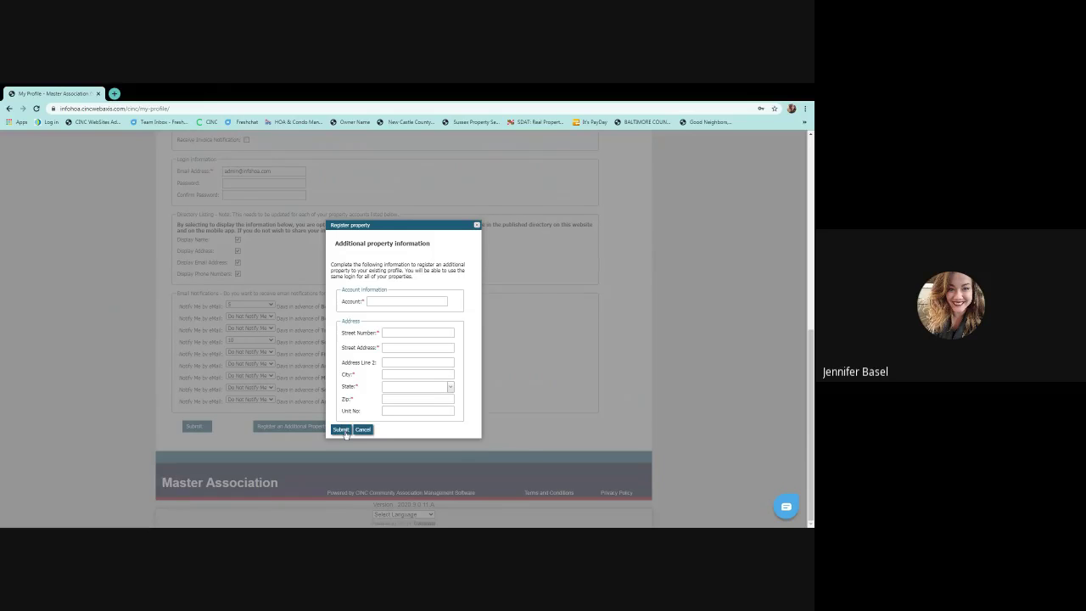
click(476, 226)
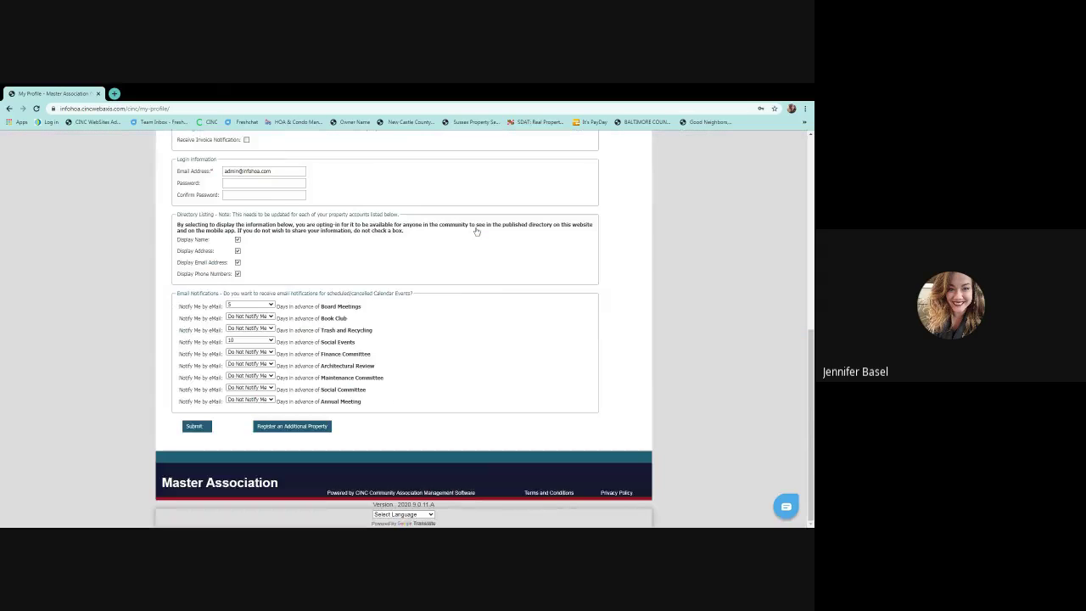
scroll(475, 231, up, 3)
click(419, 191)
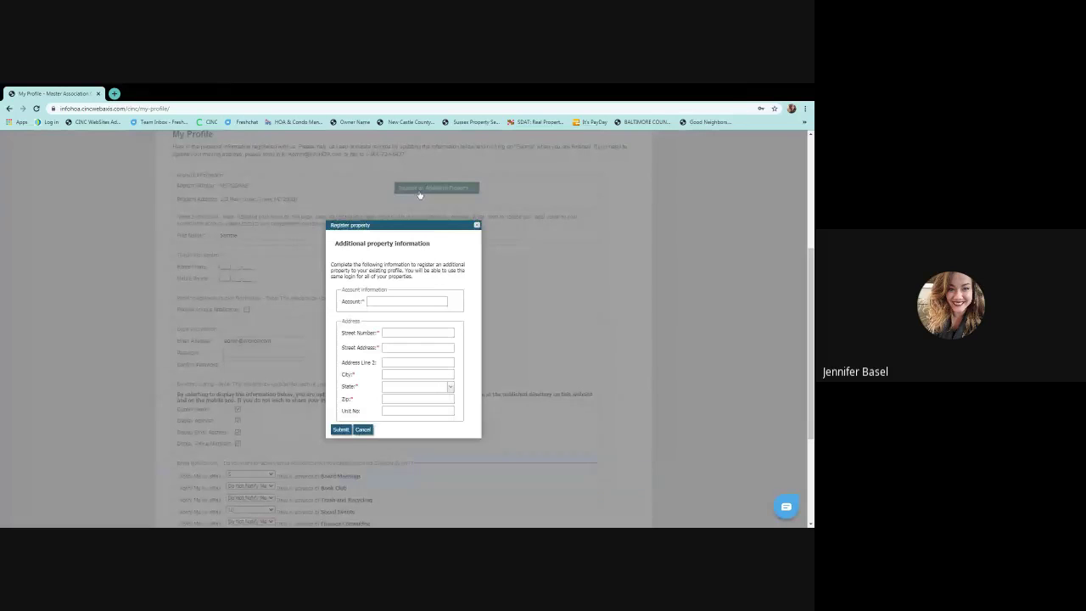
click(476, 226)
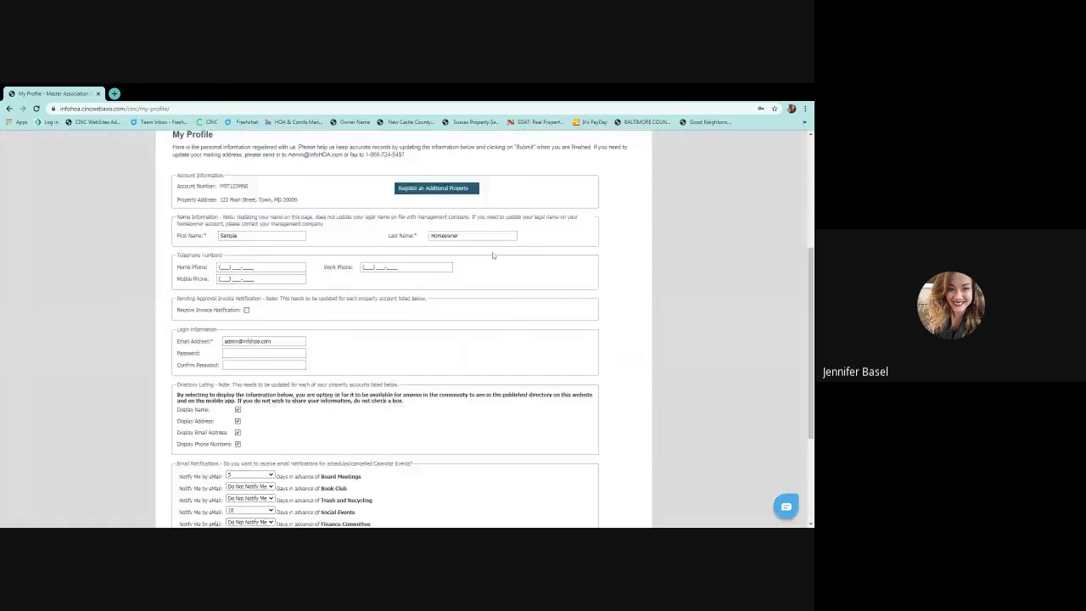
Open the account switcher, look through the linked property accounts, and close it without switching.
scroll(477, 227, up, 3)
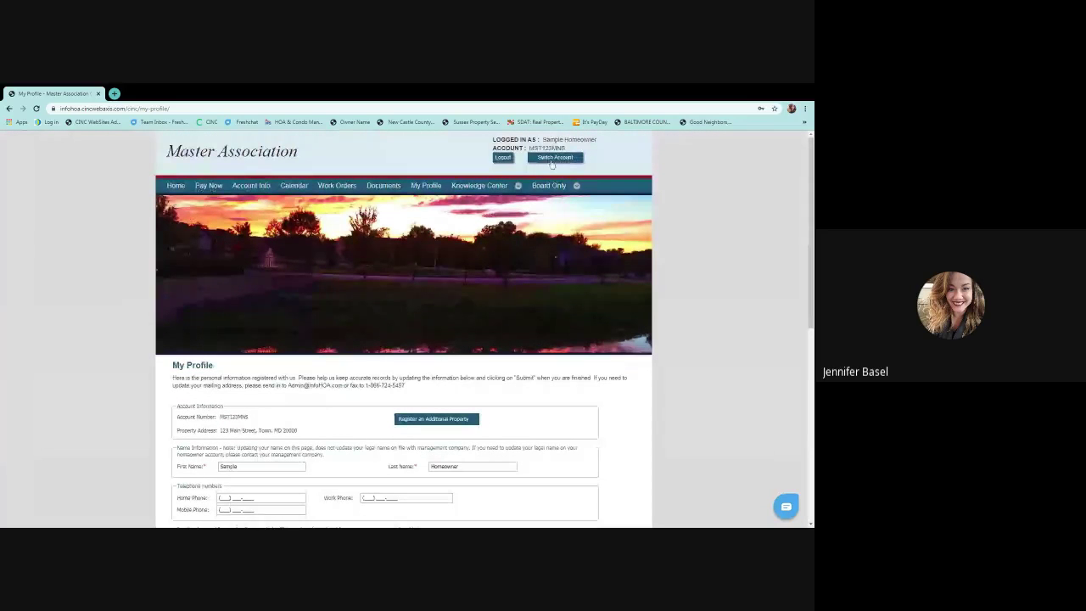
click(552, 159)
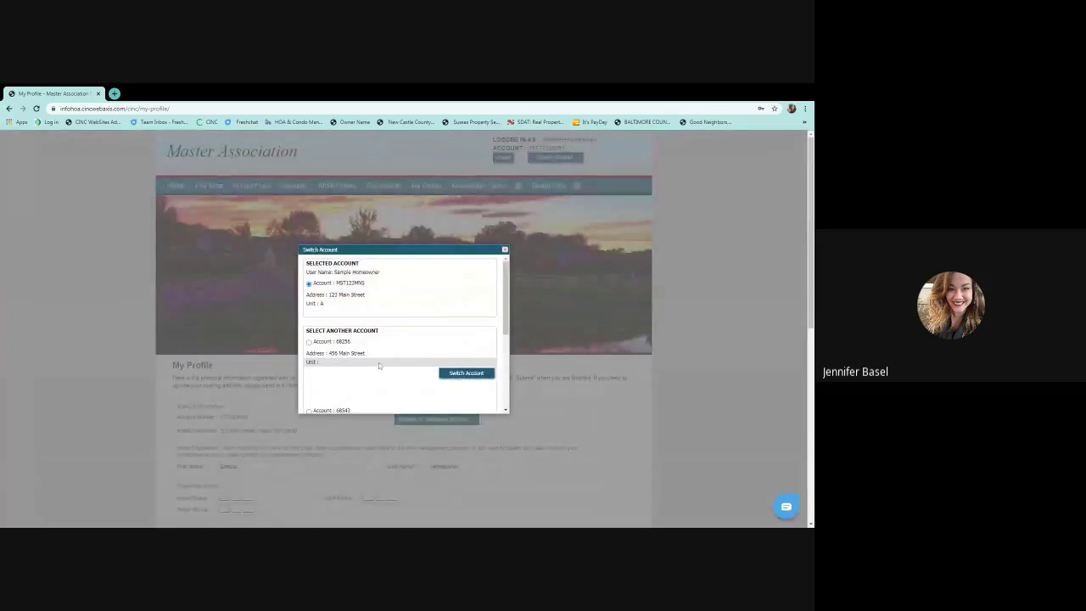
scroll(381, 339, down, 5)
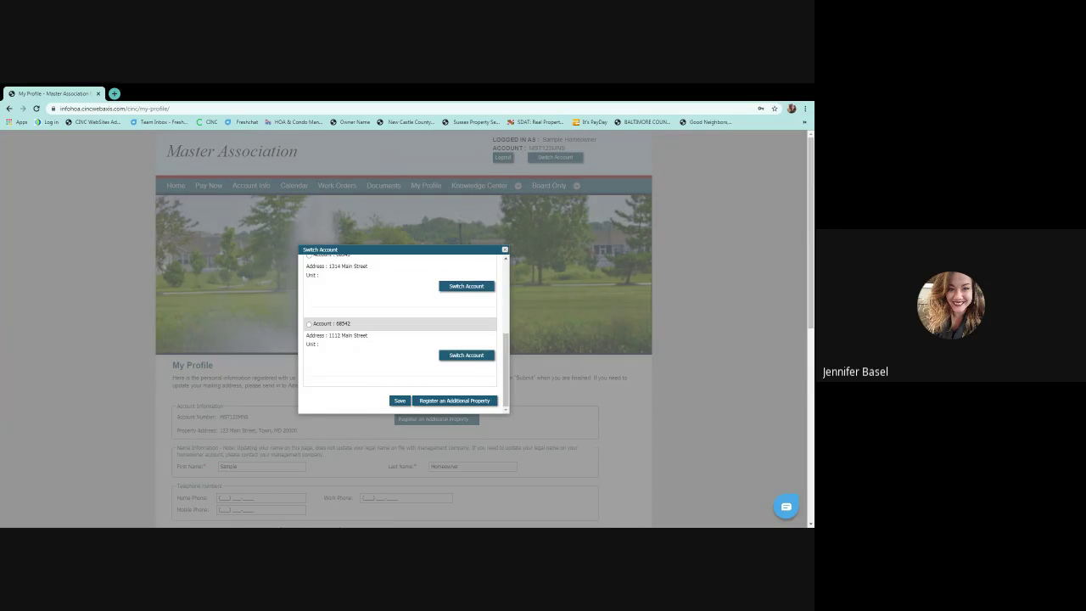
click(505, 250)
Open the Knowledge Center's Your Manager page and read the community manager's roles and responsibilities.
mouse_move(471, 192)
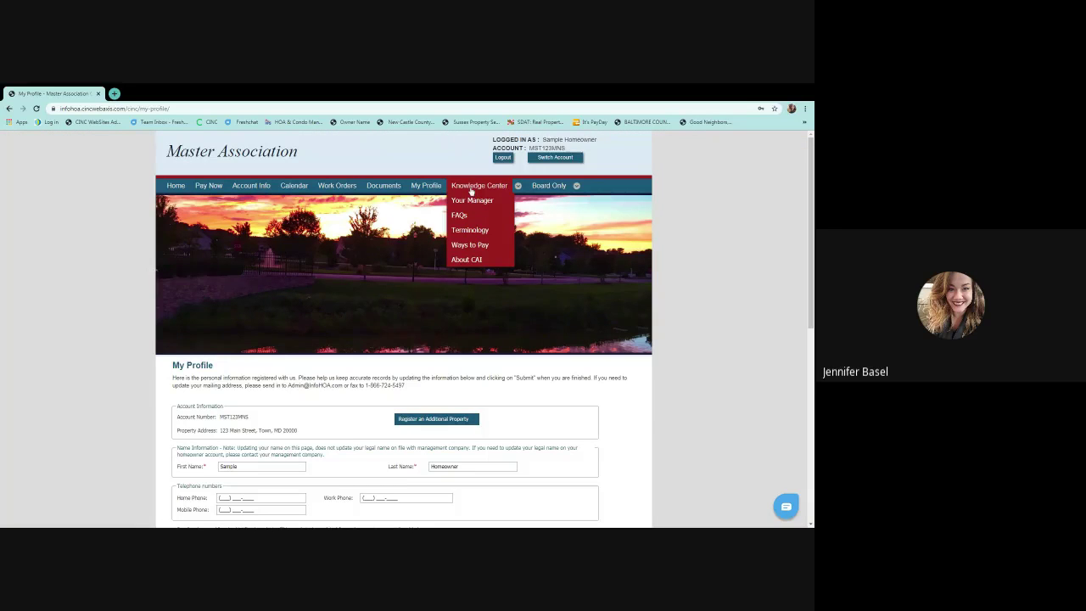
click(471, 201)
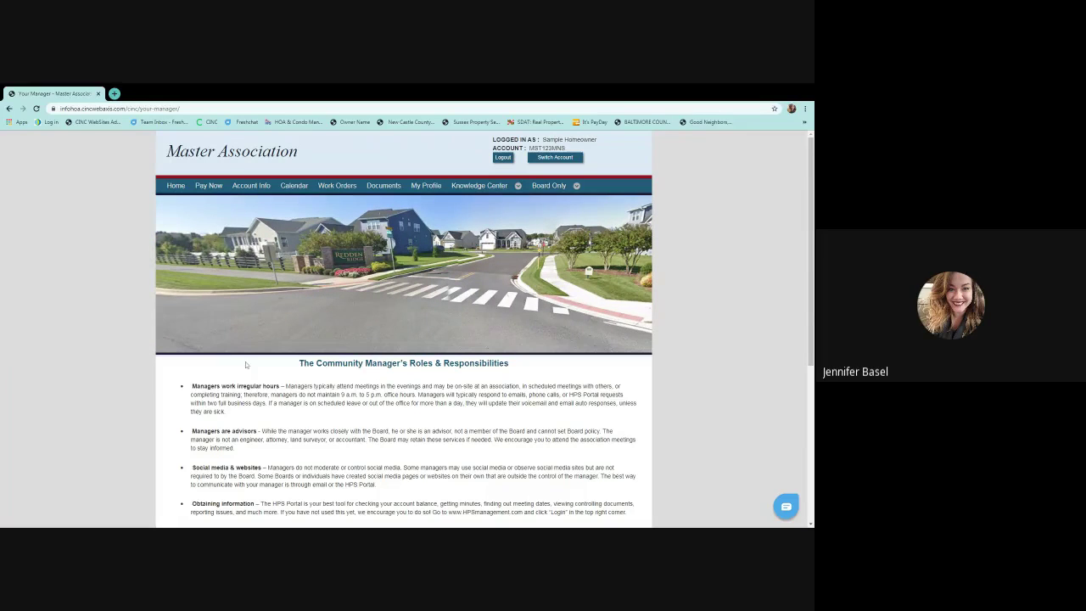
scroll(246, 364, down, 1)
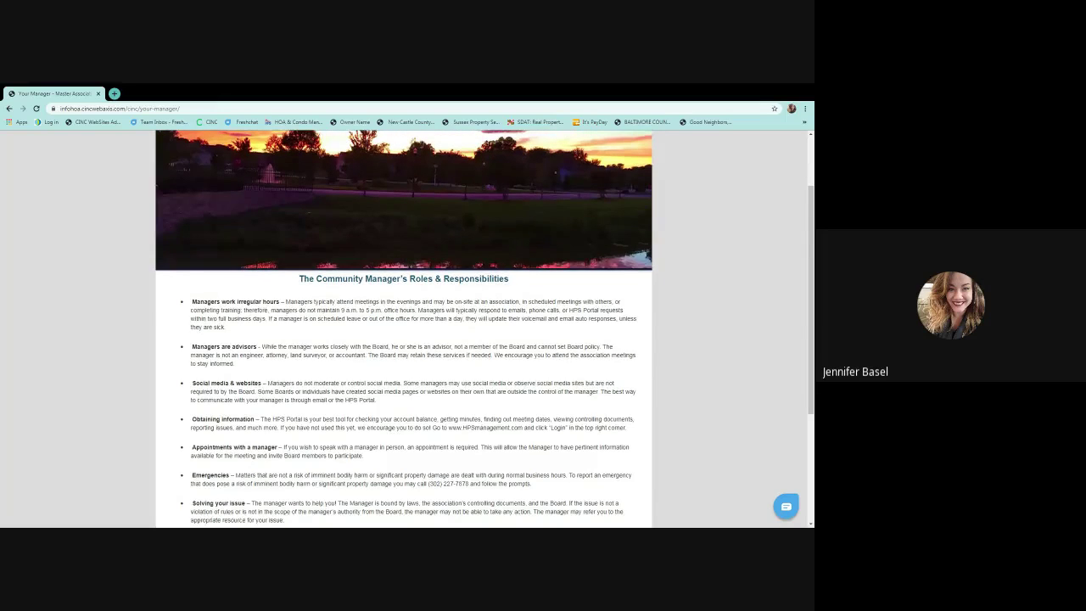
Read the remaining manager role descriptions on the Your Manager page, through Contractors & Vendors.
scroll(330, 312, up, 2)
scroll(330, 312, down, 2)
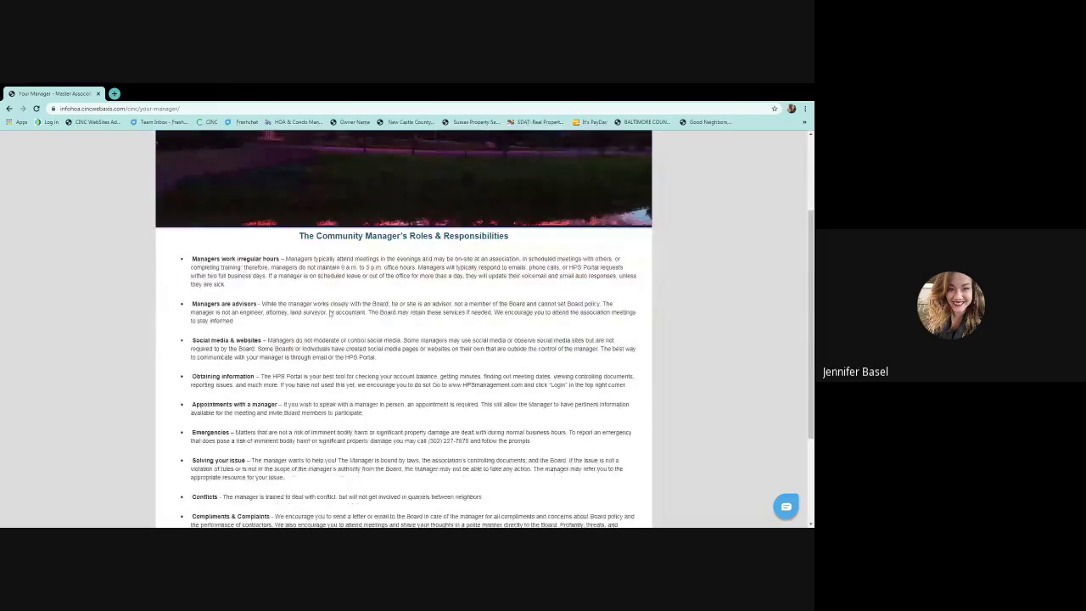
scroll(327, 315, down, 2)
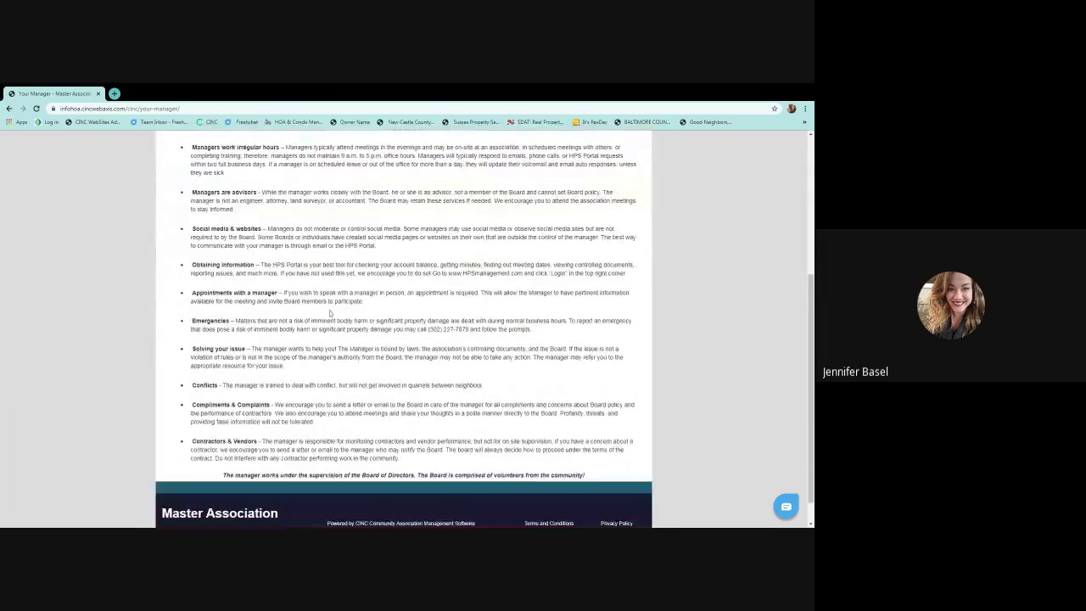
Open the Knowledge Center's FAQs page and look over the frequently asked questions.
scroll(279, 310, up, 4)
mouse_move(496, 185)
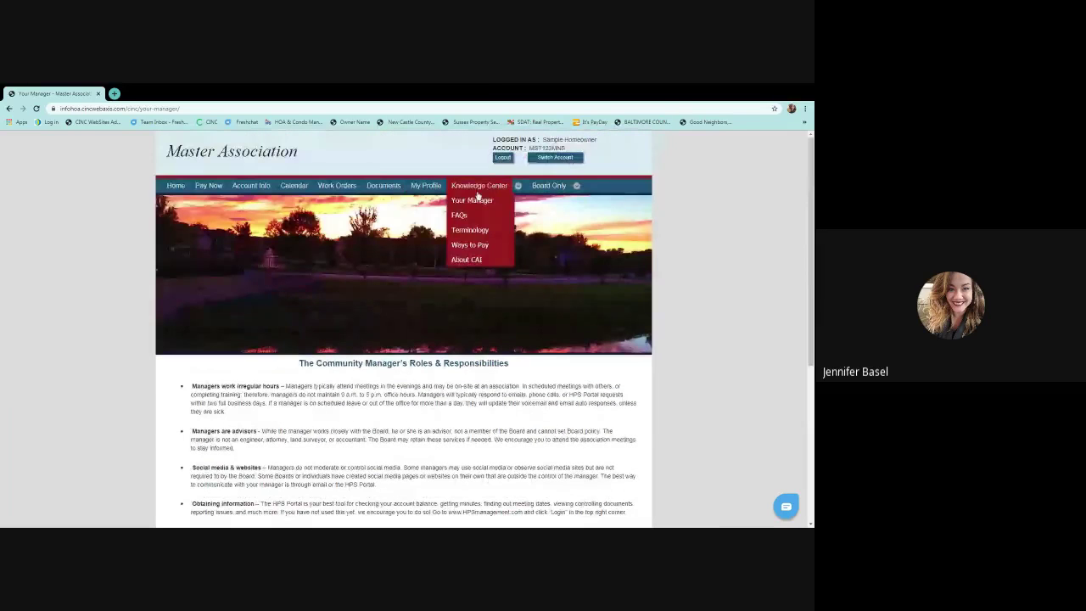
click(461, 217)
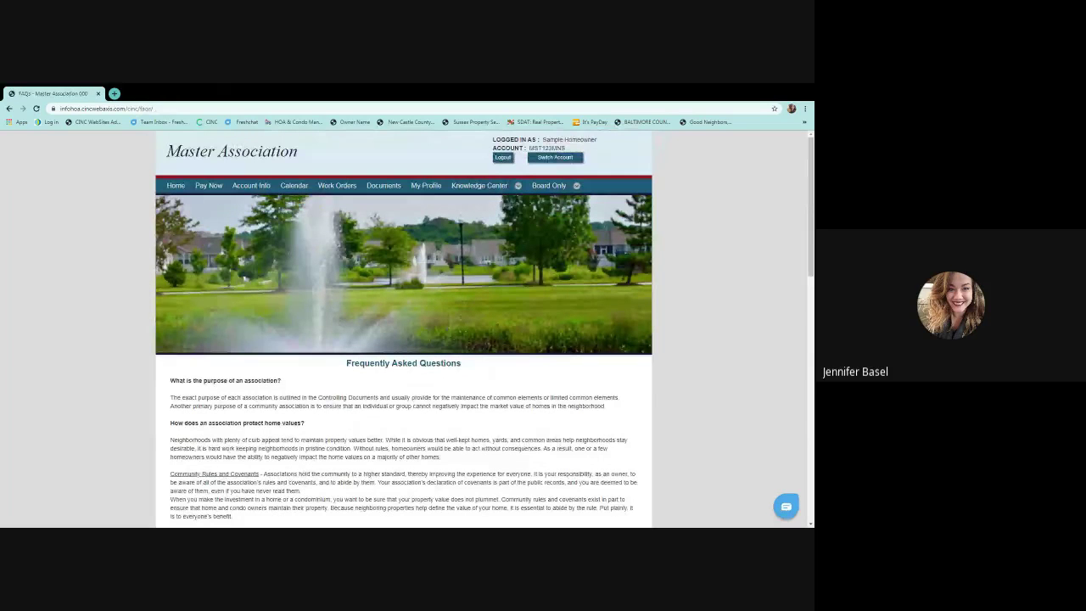
scroll(448, 431, down, 2)
scroll(447, 431, up, 2)
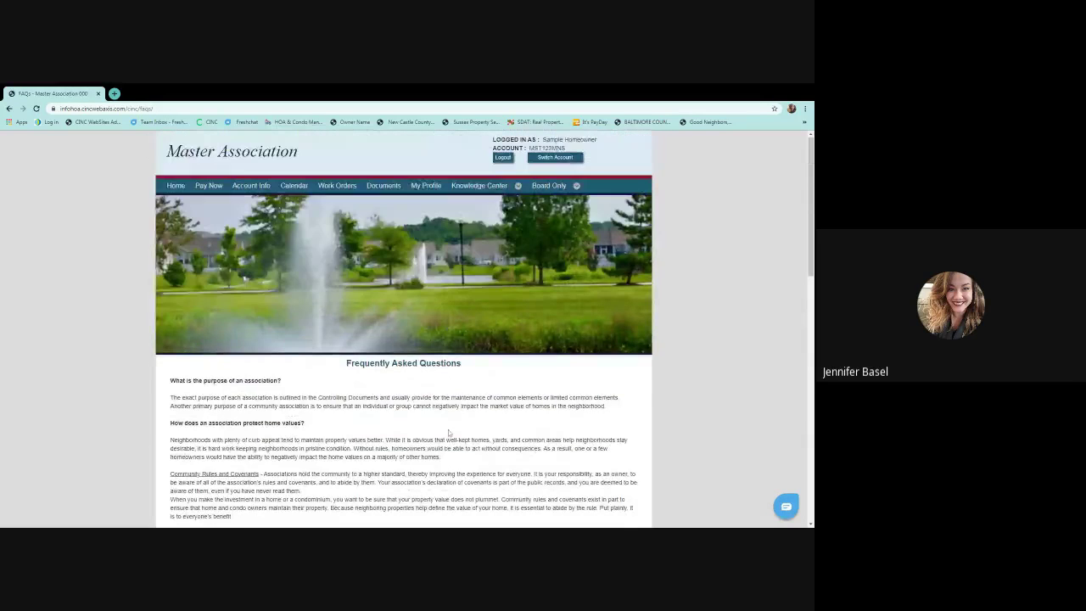
Open the Knowledge Center's Terminology page and browse the community association definitions from Association through Treasurer.
mouse_move(466, 193)
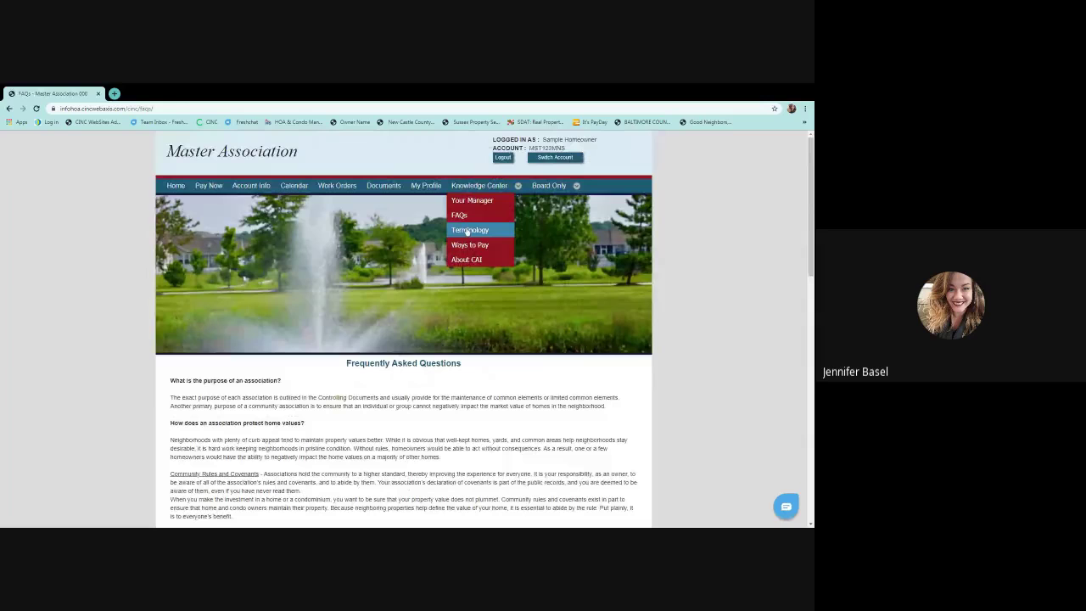
click(469, 230)
scroll(309, 472, down, 3)
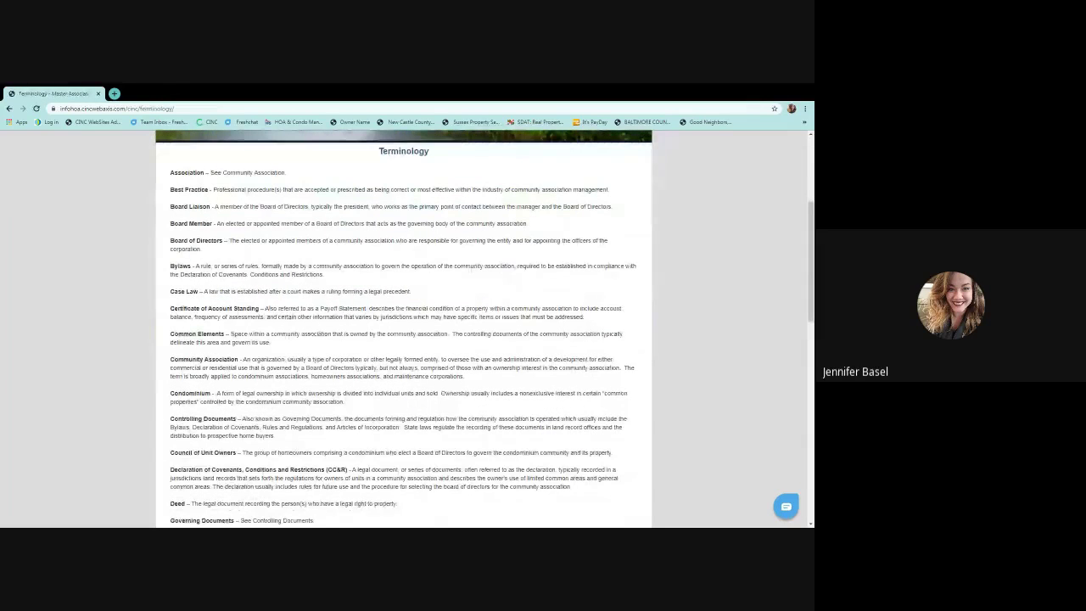
scroll(303, 448, down, 1)
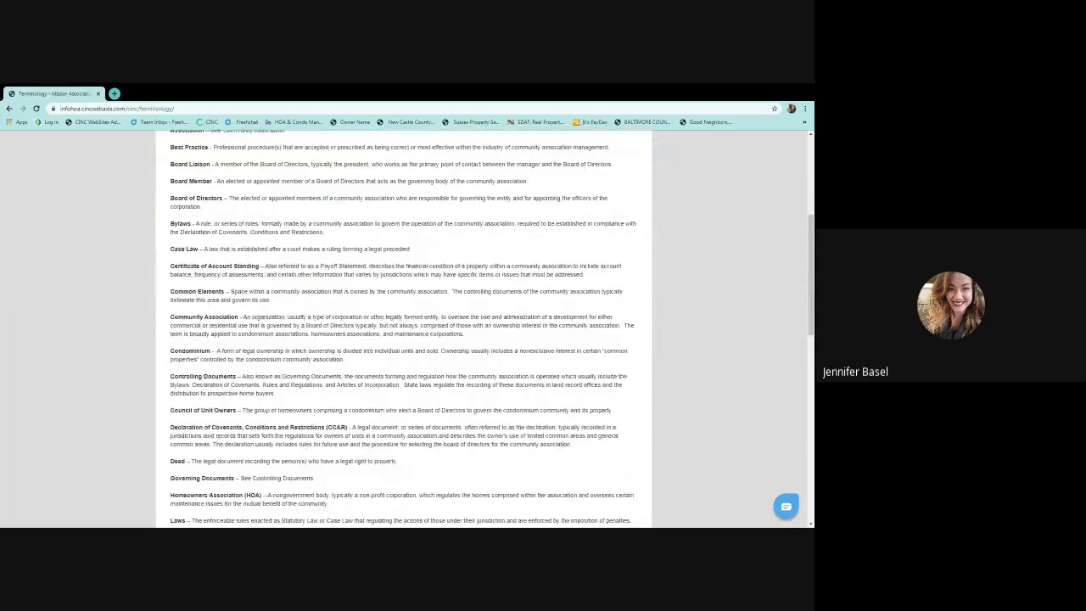
scroll(374, 341, down, 1)
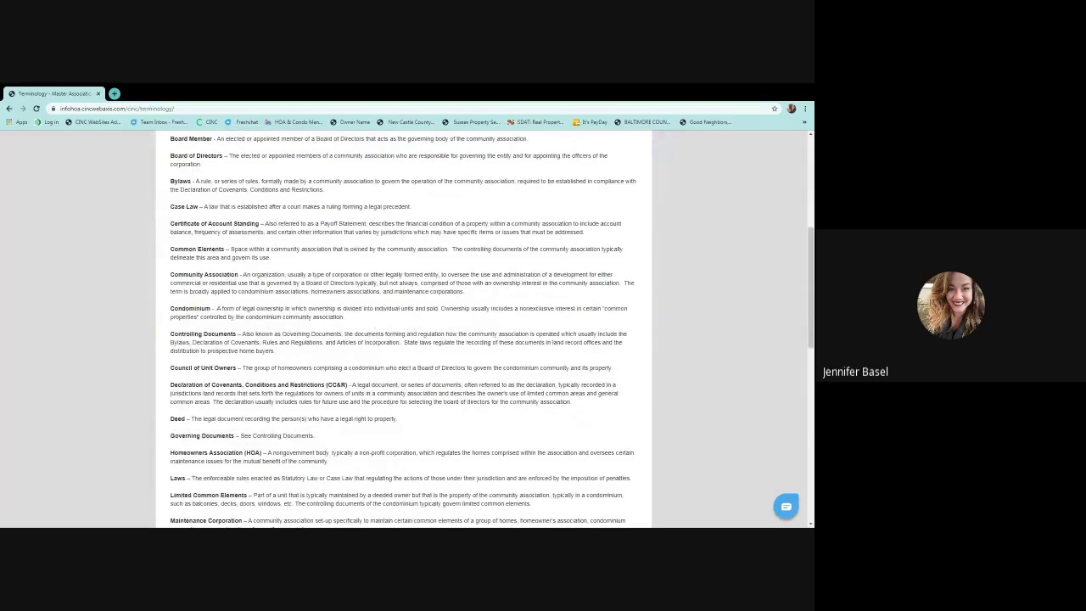
scroll(370, 356, up, 7)
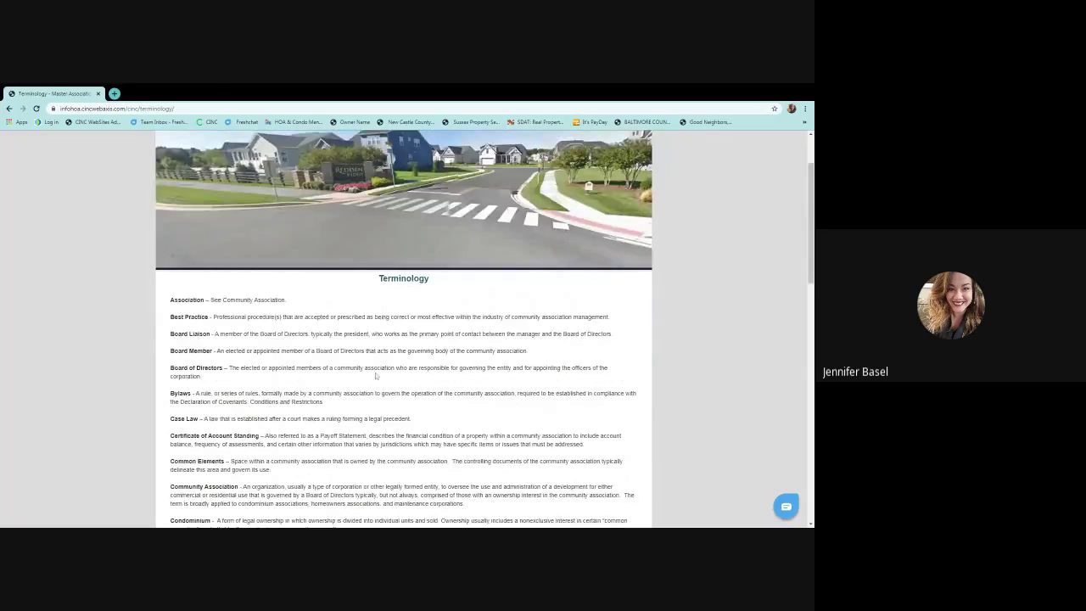
scroll(394, 377, down, 2)
scroll(394, 378, down, 4)
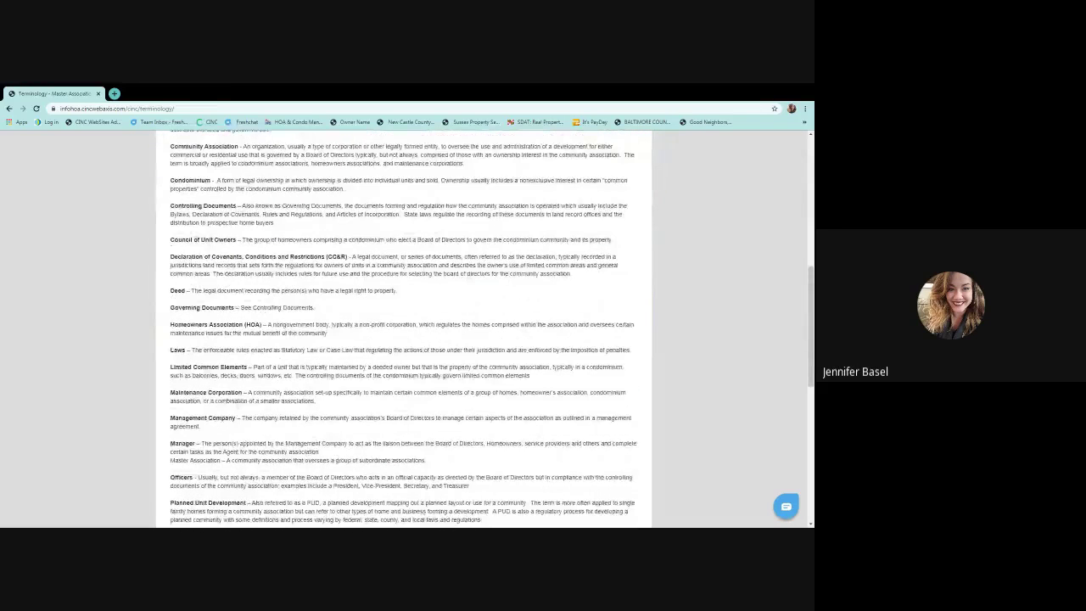
scroll(394, 378, down, 3)
scroll(395, 377, down, 4)
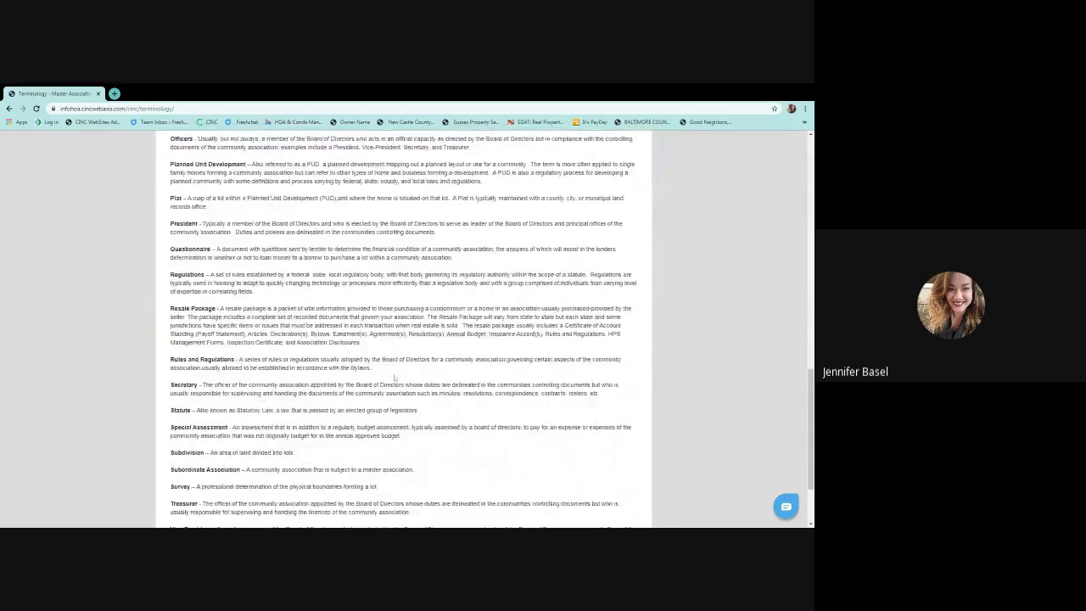
scroll(394, 377, up, 5)
scroll(475, 171, up, 8)
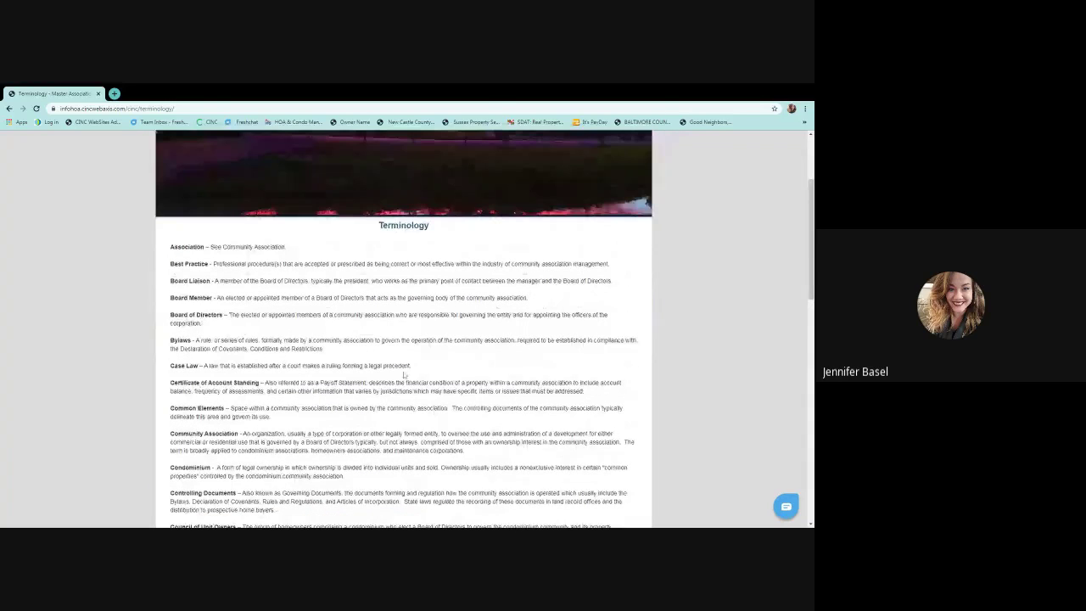
Open the Knowledge Center's Ways to Pay page and read the card or eCheck, bank bill pay and U.S. Mail instructions.
mouse_move(475, 185)
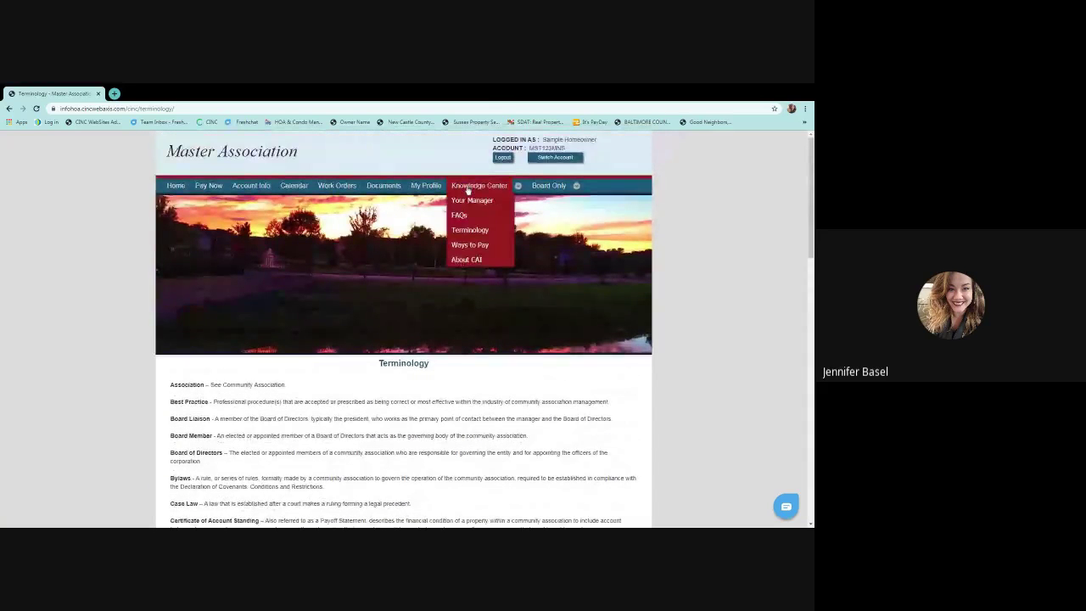
click(471, 245)
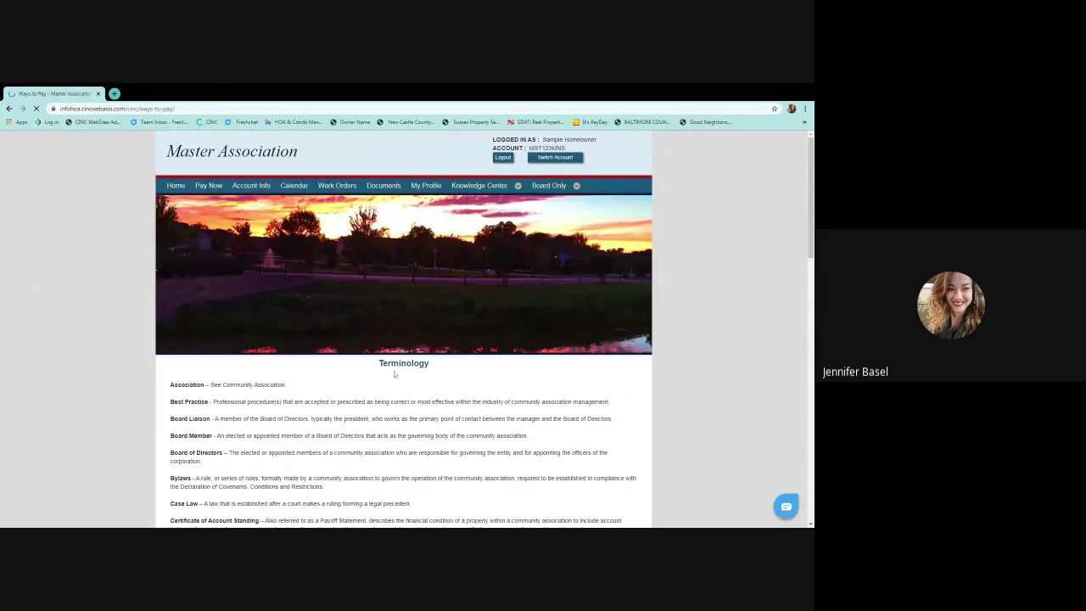
scroll(492, 386, down, 3)
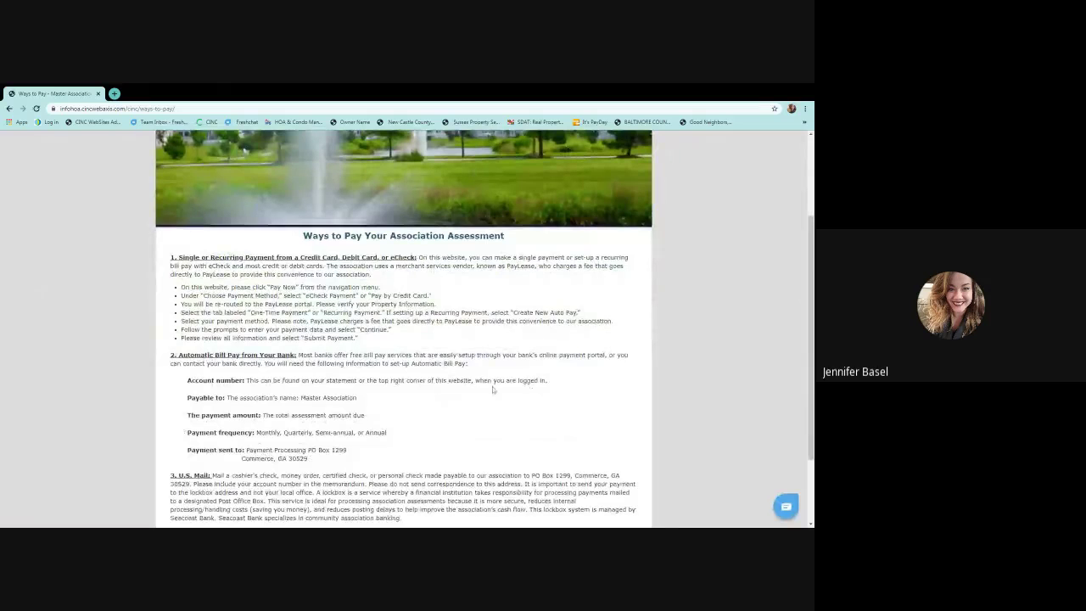
scroll(492, 389, down, 1)
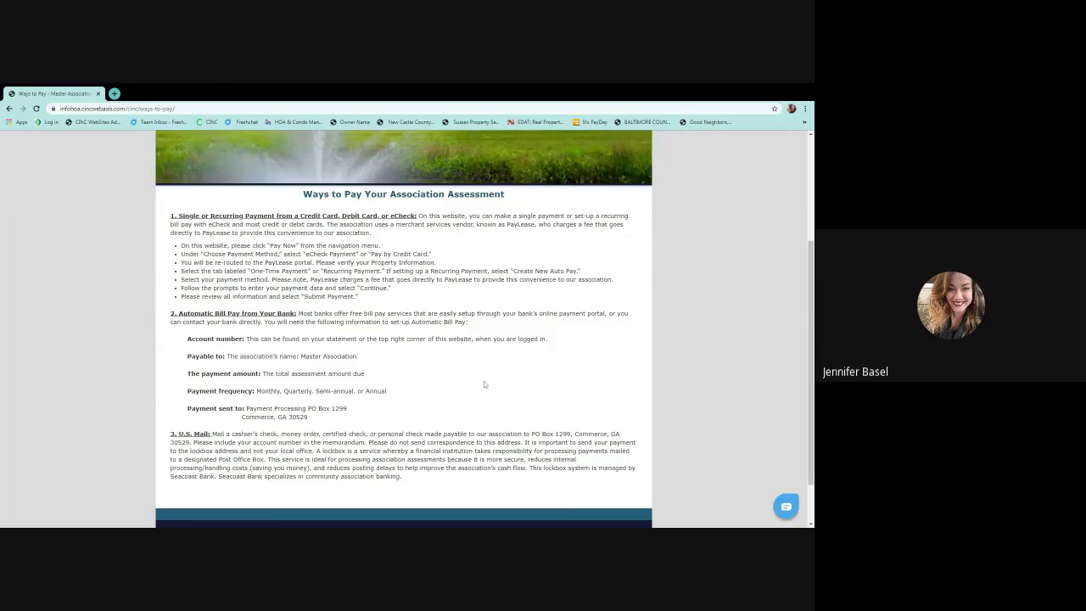
scroll(484, 384, up, 1)
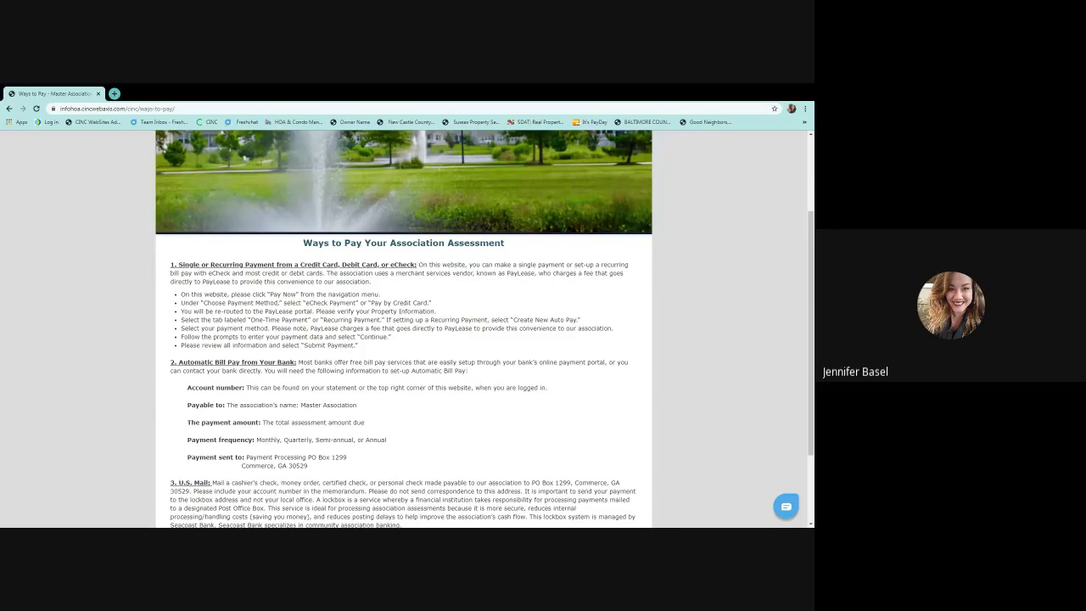
scroll(479, 221, up, 1)
Open the Knowledge Center's About CAI page and review the Community Association Institute description and important links.
mouse_move(480, 185)
click(471, 263)
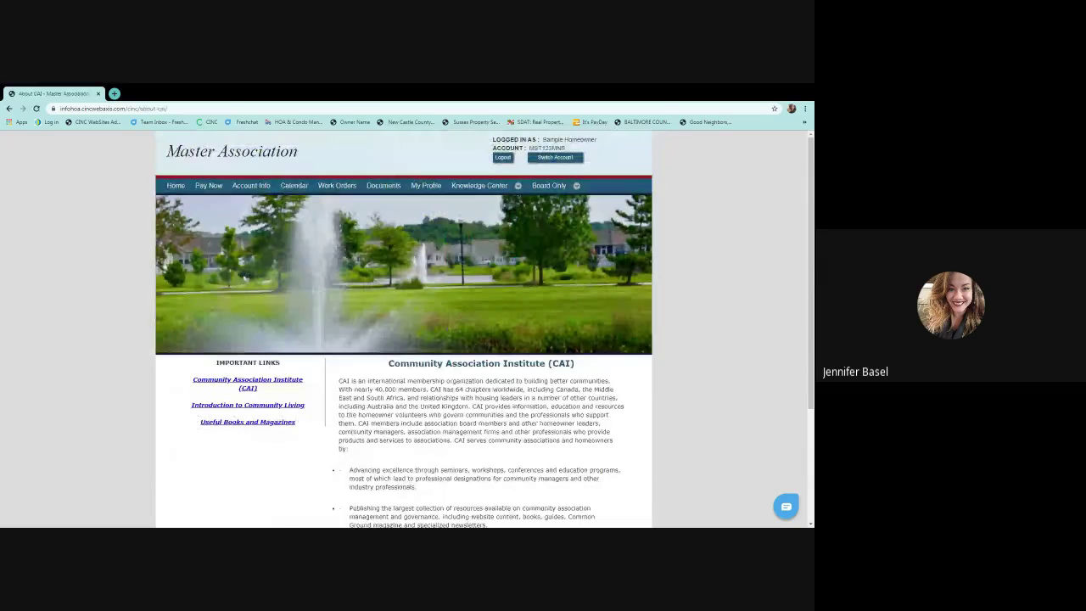
scroll(485, 340, down, 1)
scroll(484, 339, down, 1)
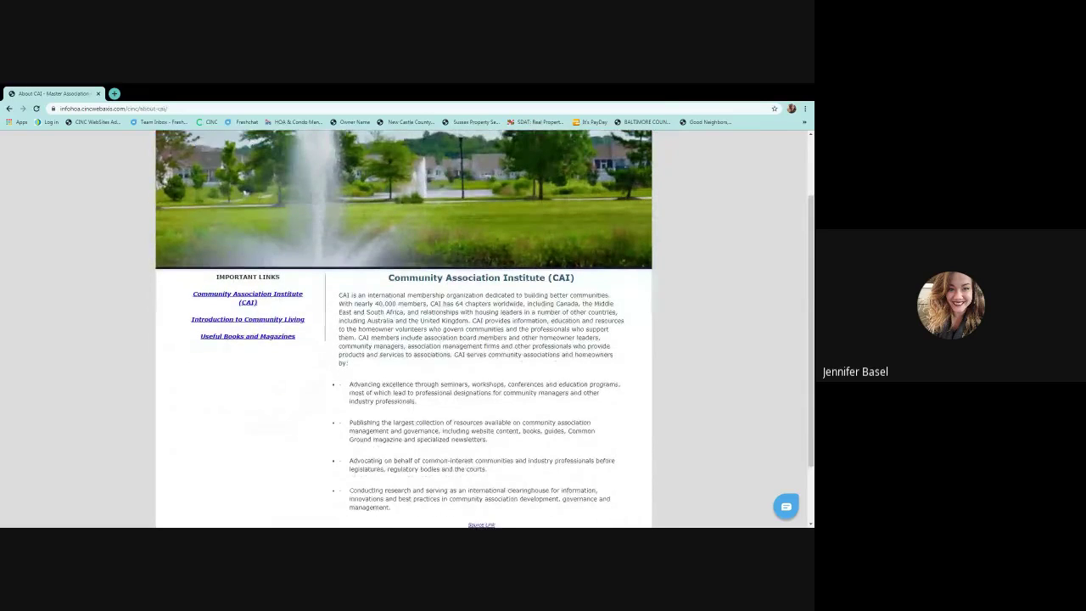
scroll(484, 339, down, 1)
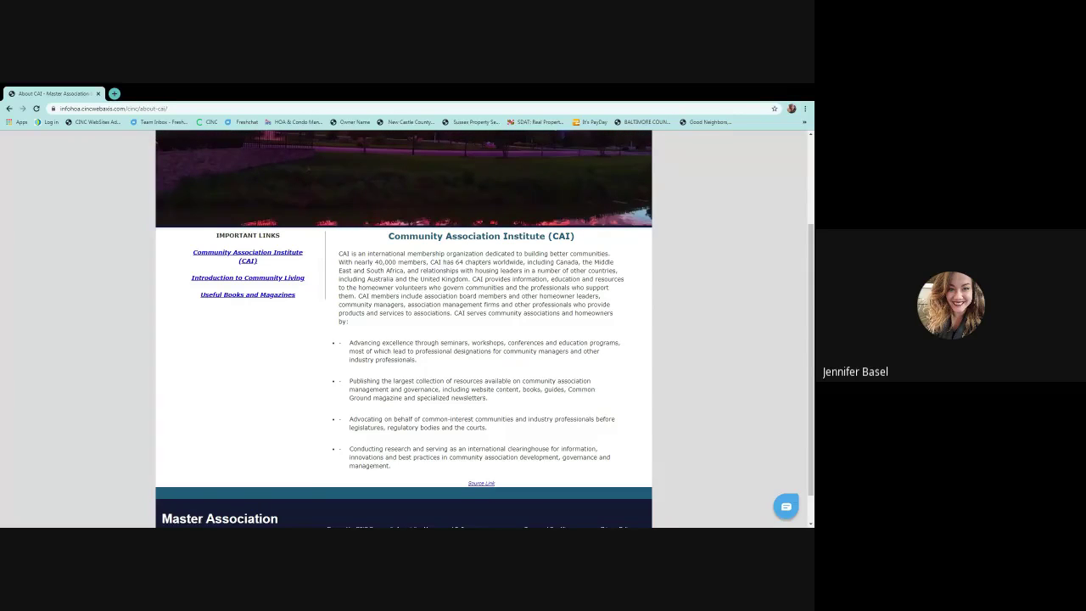
scroll(489, 371, up, 1)
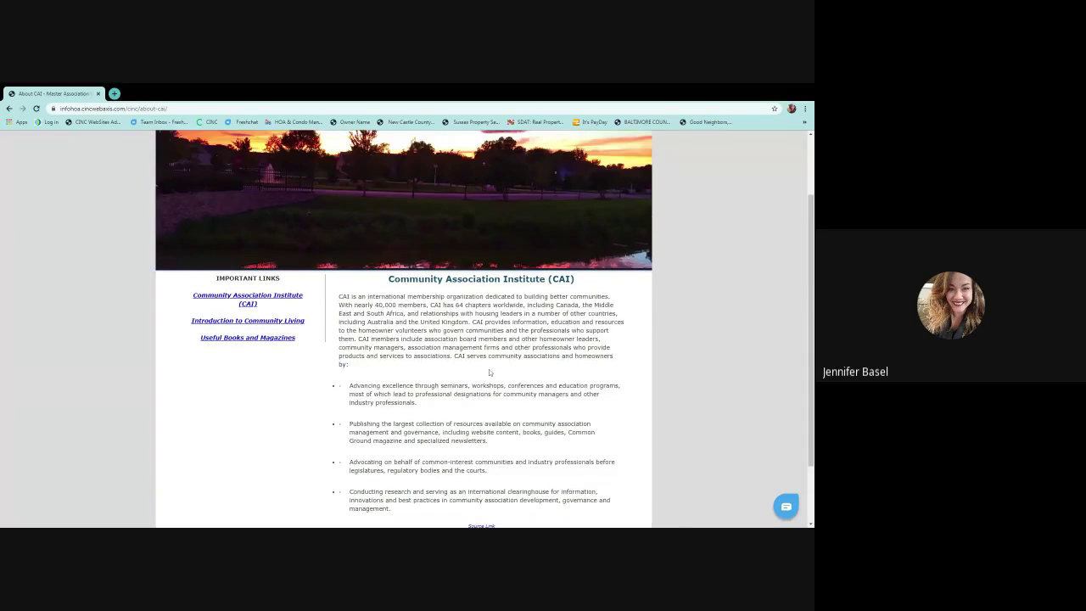
scroll(489, 372, up, 2)
Open the board-only Board Accounts Receivables page and view its filters and homeowner list.
mouse_move(548, 187)
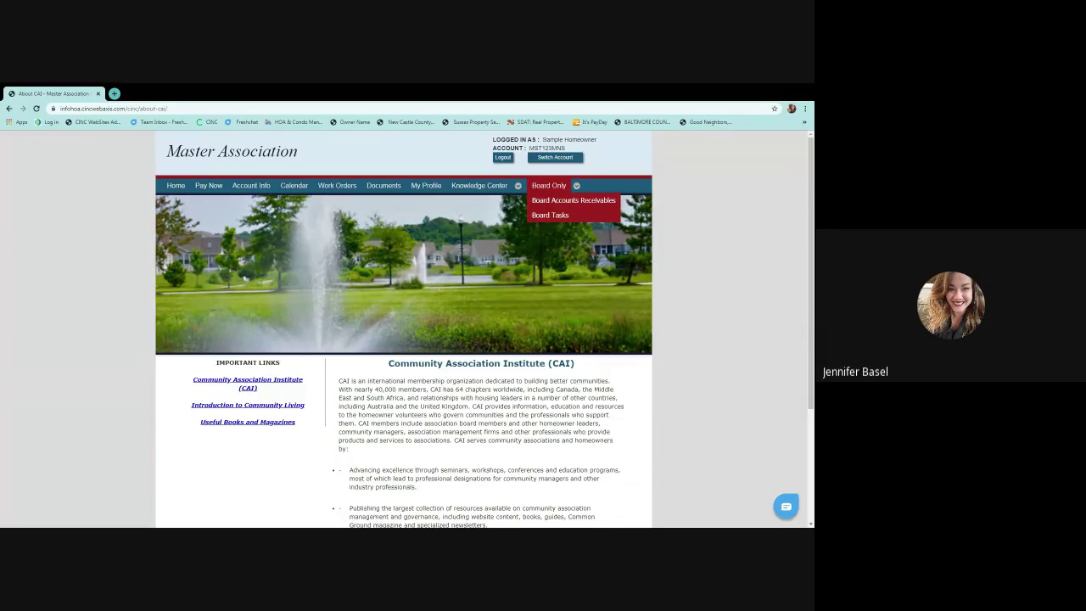
click(548, 203)
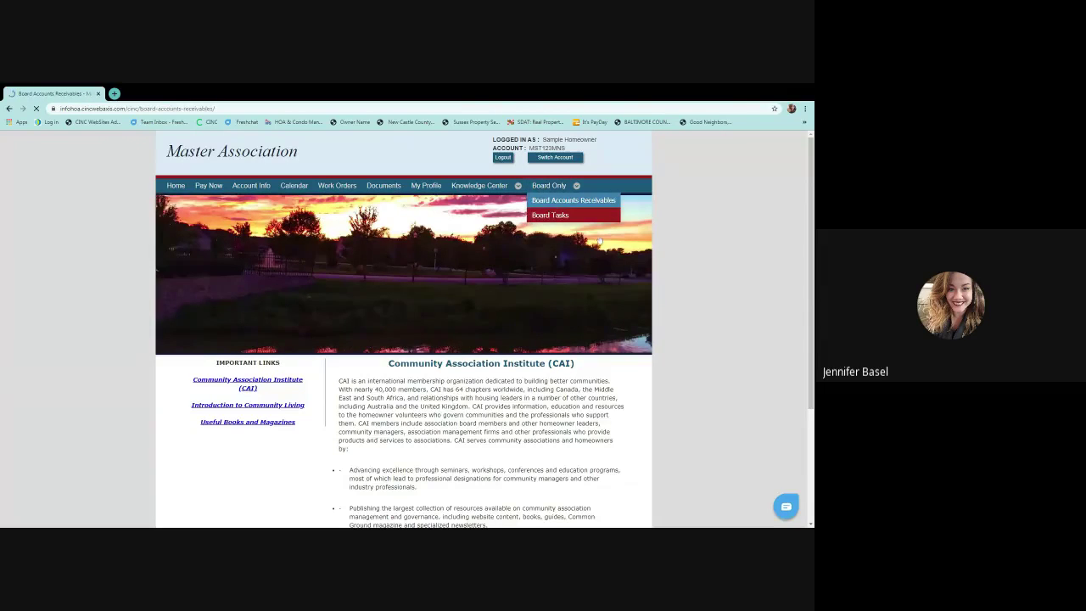
scroll(304, 400, down, 1)
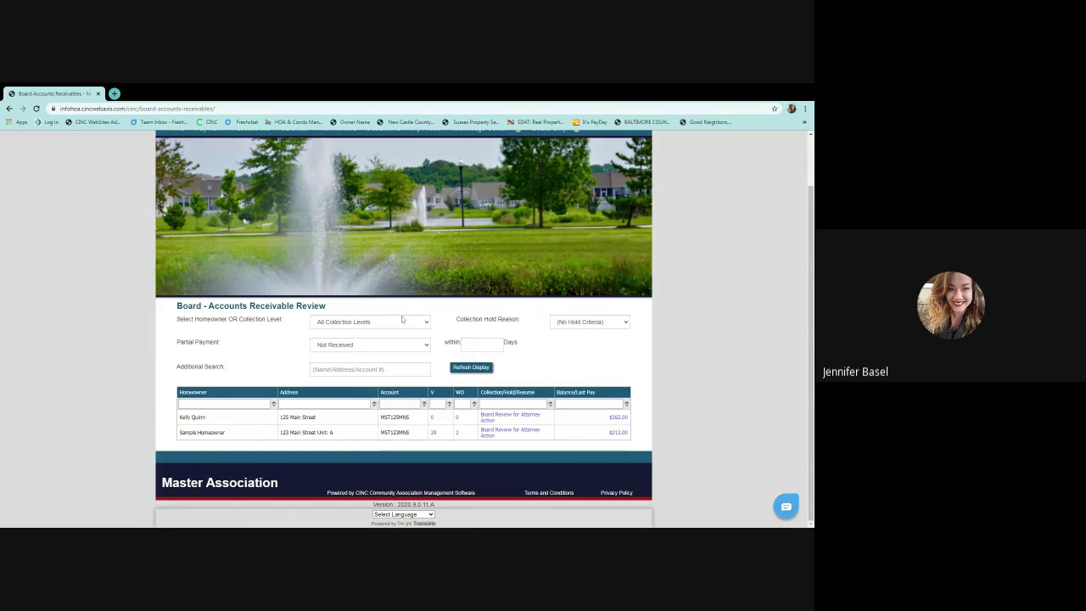
Filter the accounts receivable review to All Homeowners, refresh the display and look over the list.
click(426, 323)
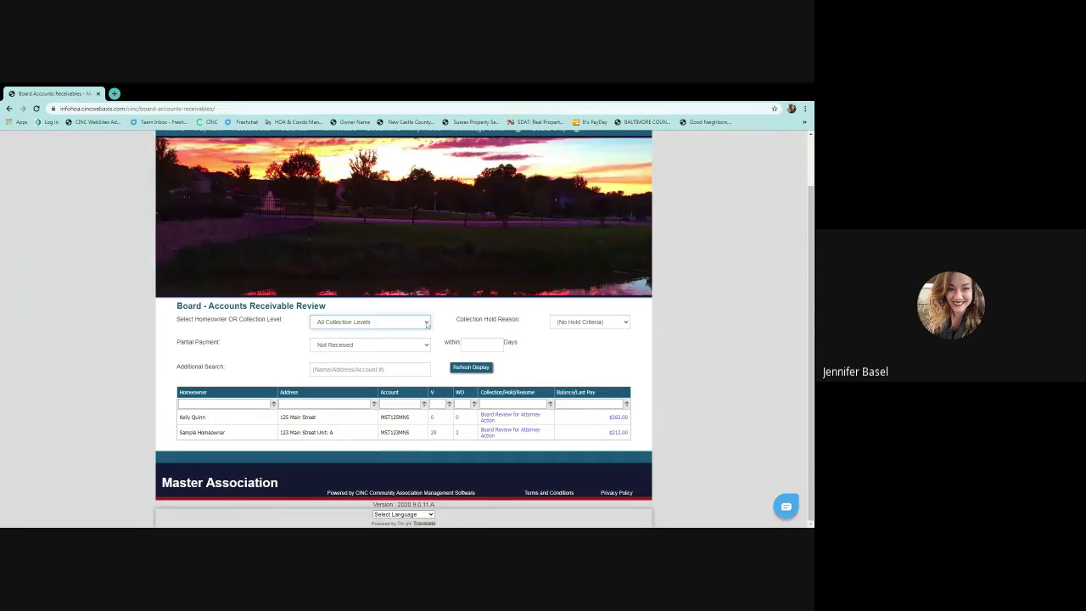
click(367, 333)
click(480, 369)
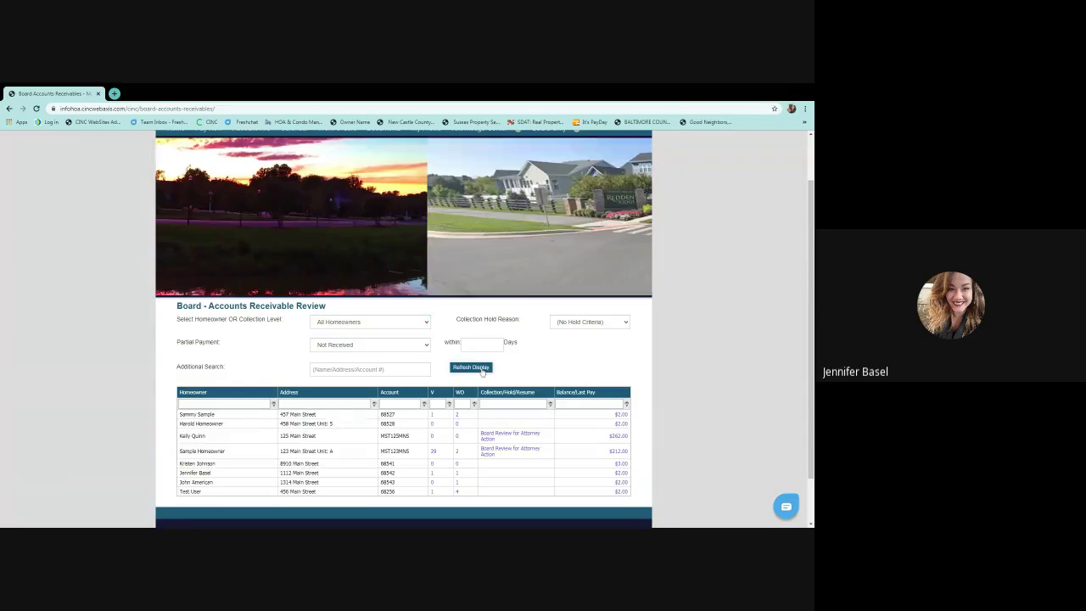
scroll(305, 403, down, 1)
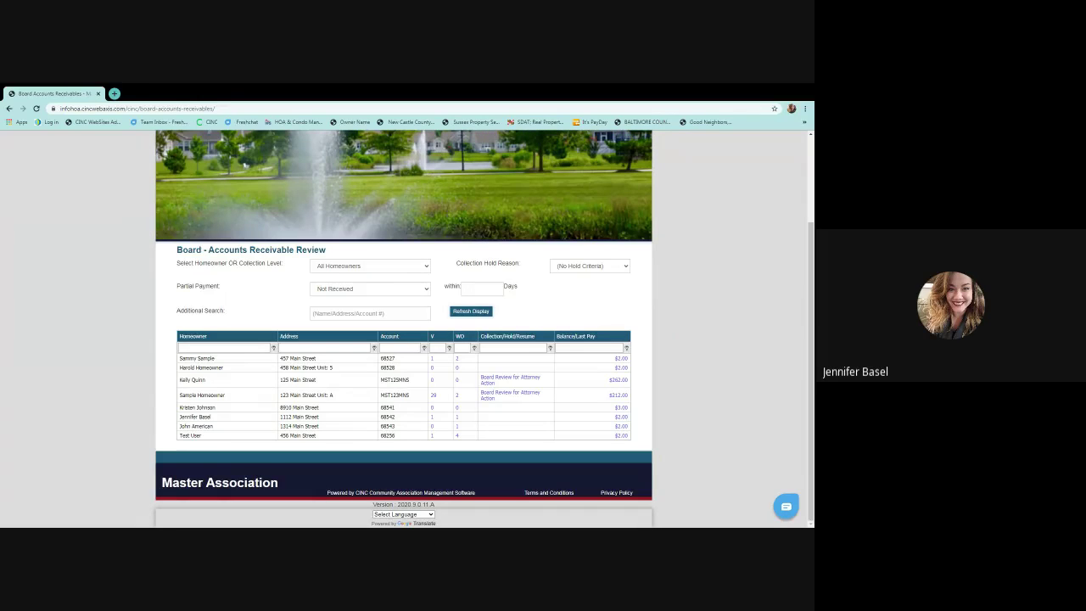
Filter the accounts receivable review to the Final Notice collection level and refresh the display.
click(426, 266)
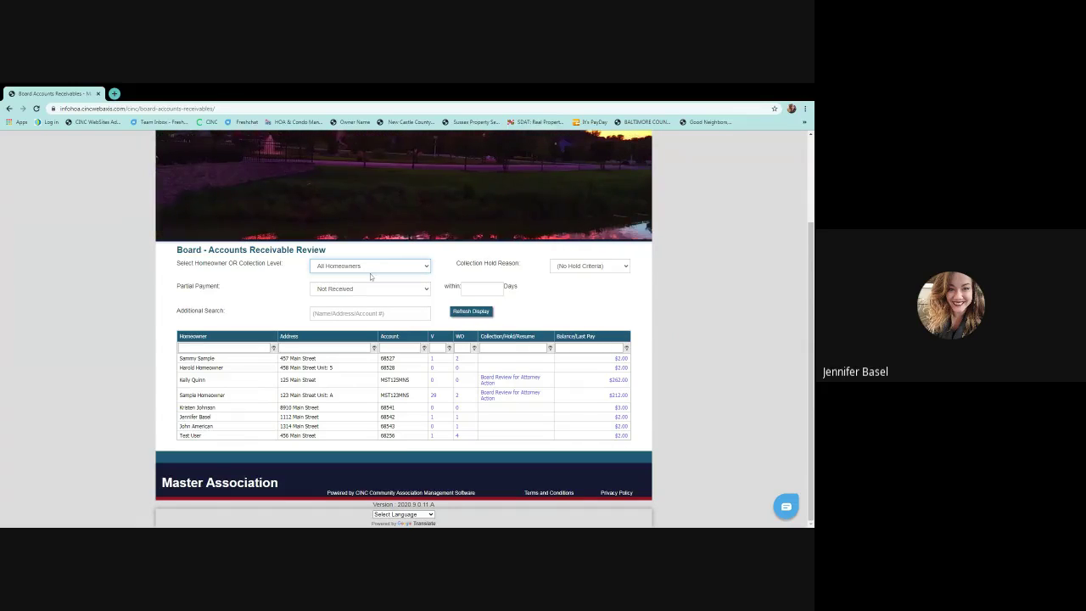
click(324, 318)
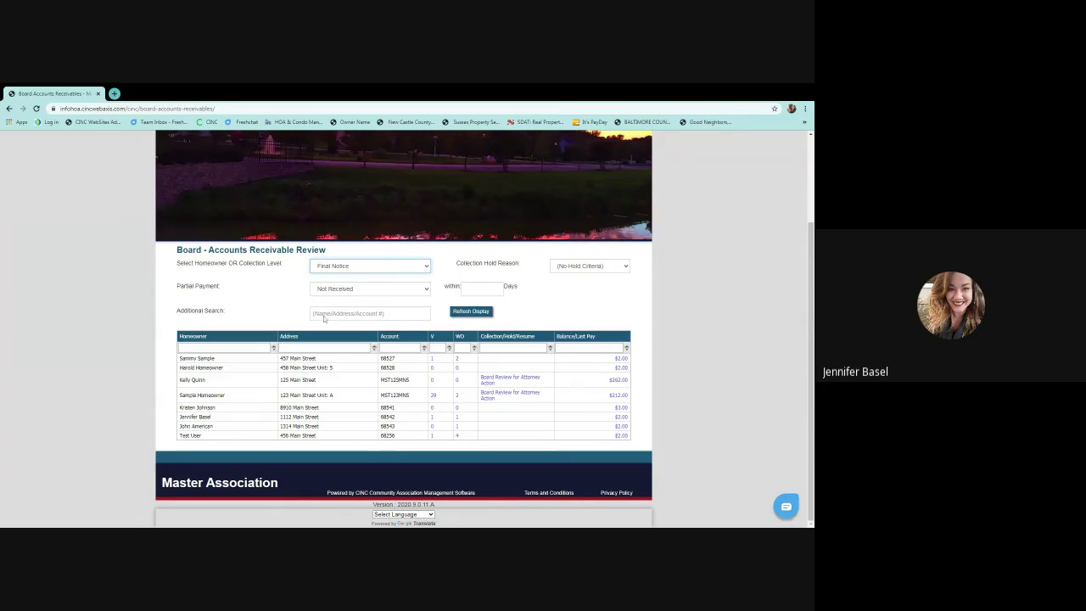
click(471, 311)
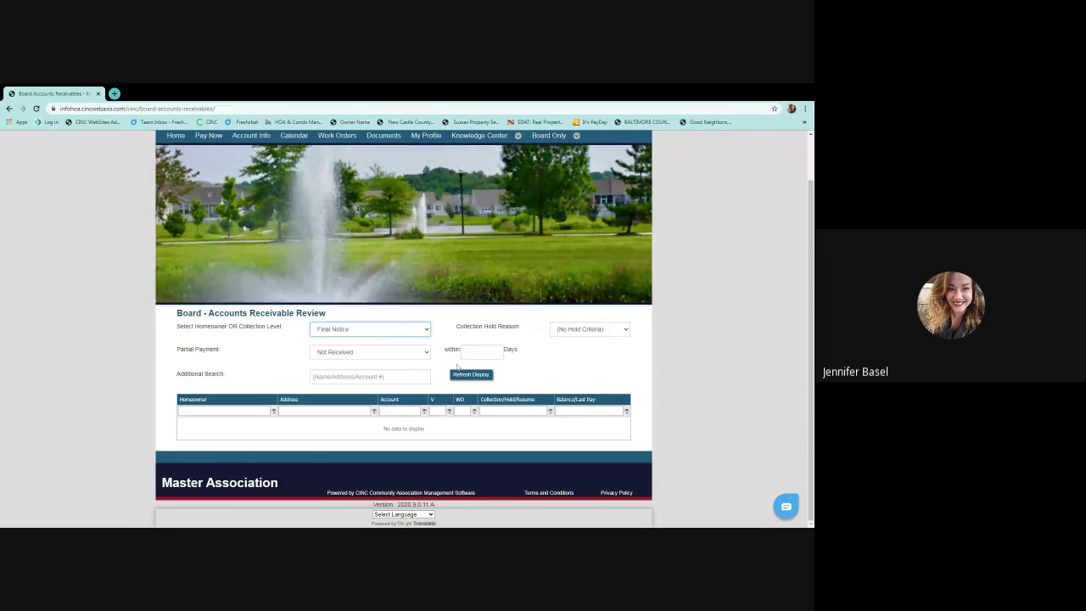
Filter the accounts receivable review to All Homeowners w/ Balance and refresh the display.
click(380, 343)
click(469, 376)
scroll(426, 377, down, 2)
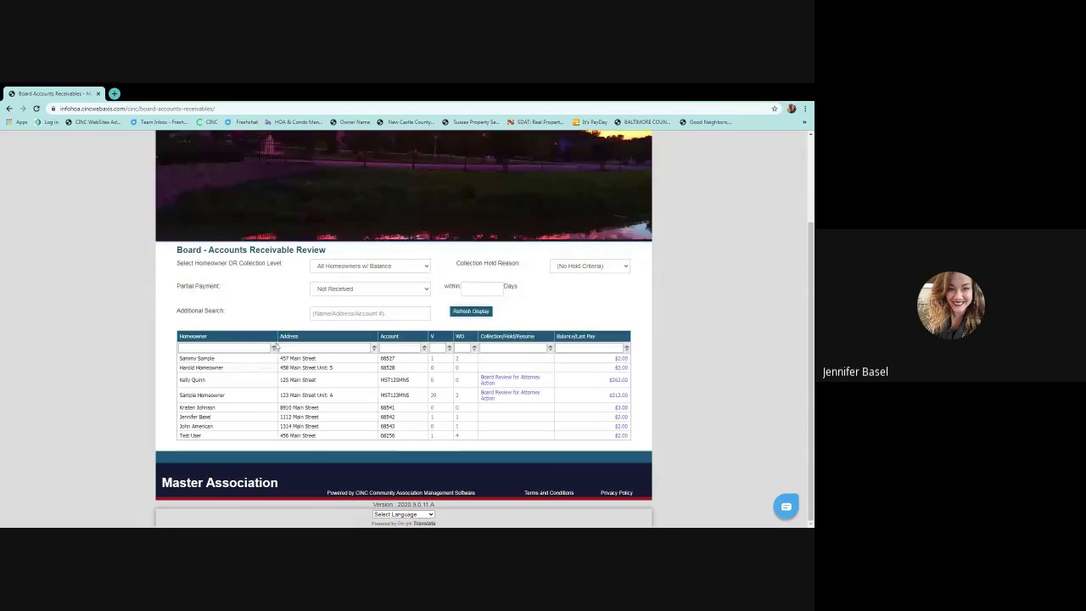
Sort the receivables list by homeowner in ascending order, reverse it to descending, and restore the ascending order.
click(194, 337)
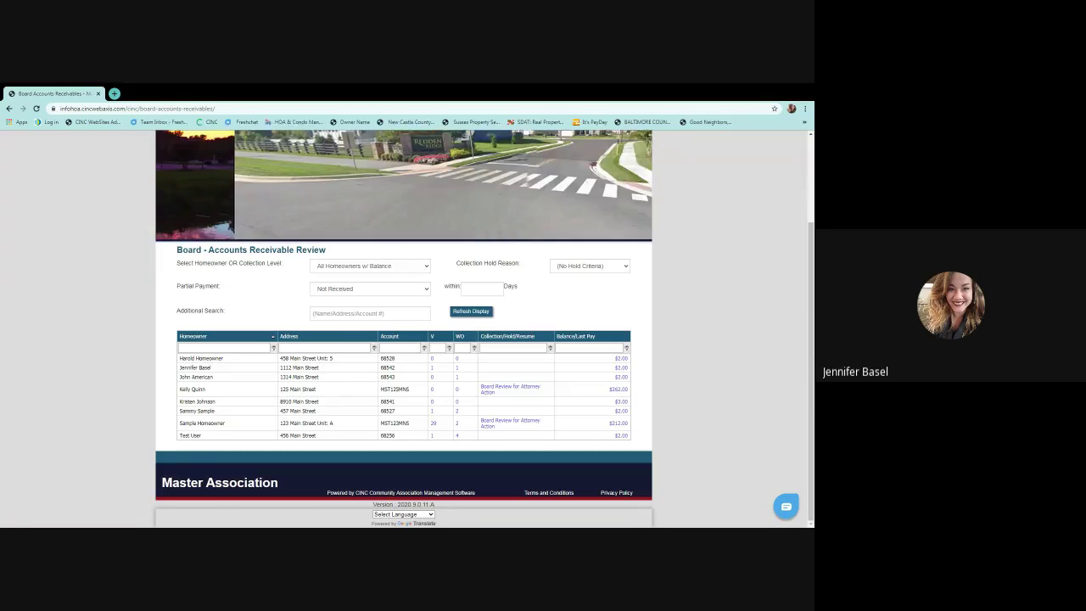
click(199, 340)
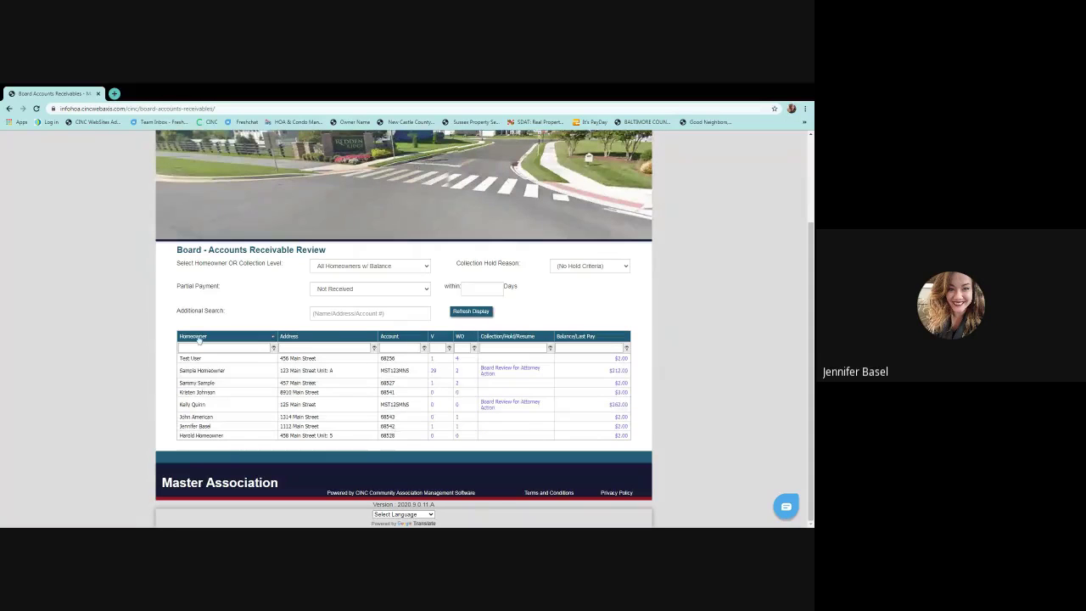
click(271, 338)
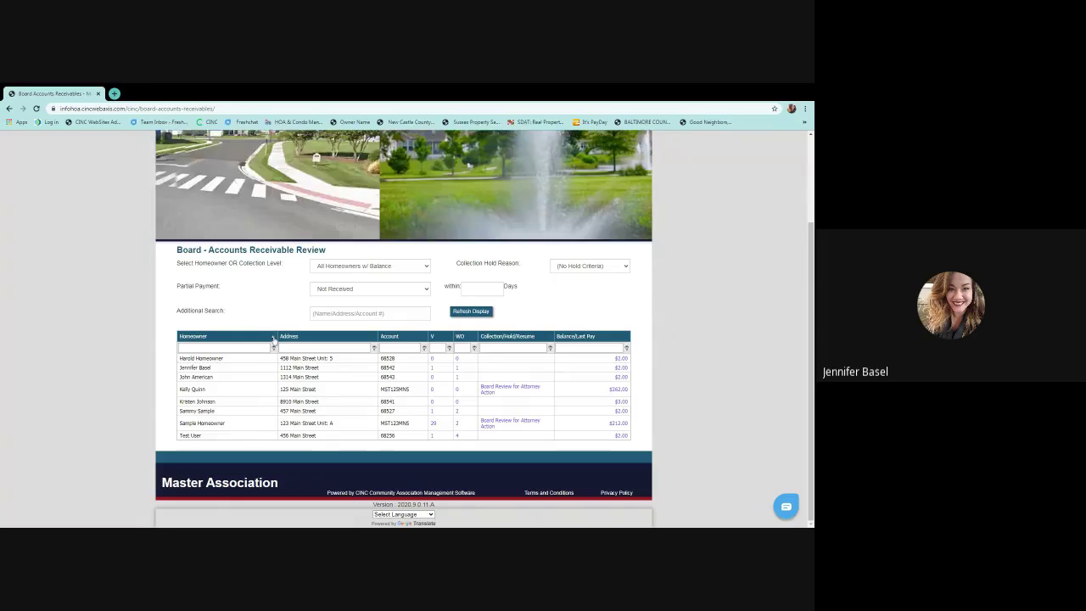
Reverse the homeowner sort, sort the receivables list by address in ascending order, and filter the address column for "Unit".
click(274, 337)
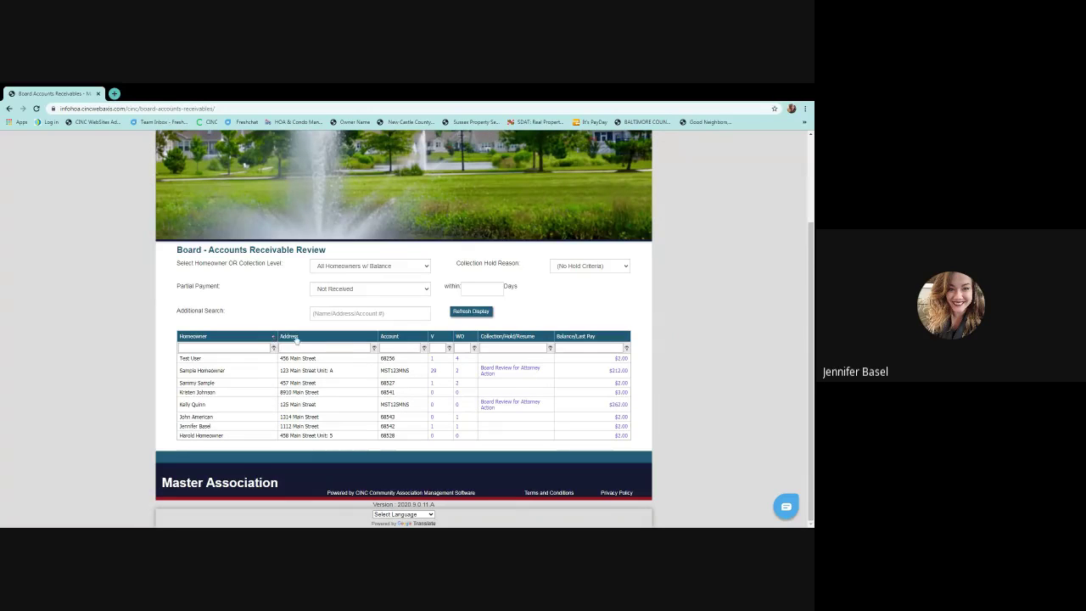
click(302, 338)
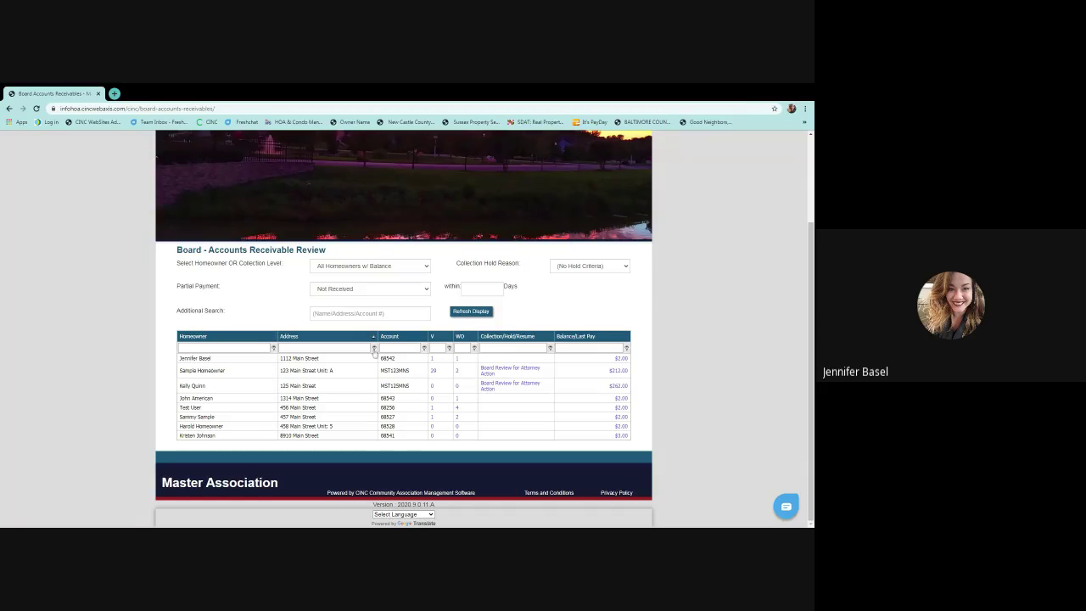
click(327, 348)
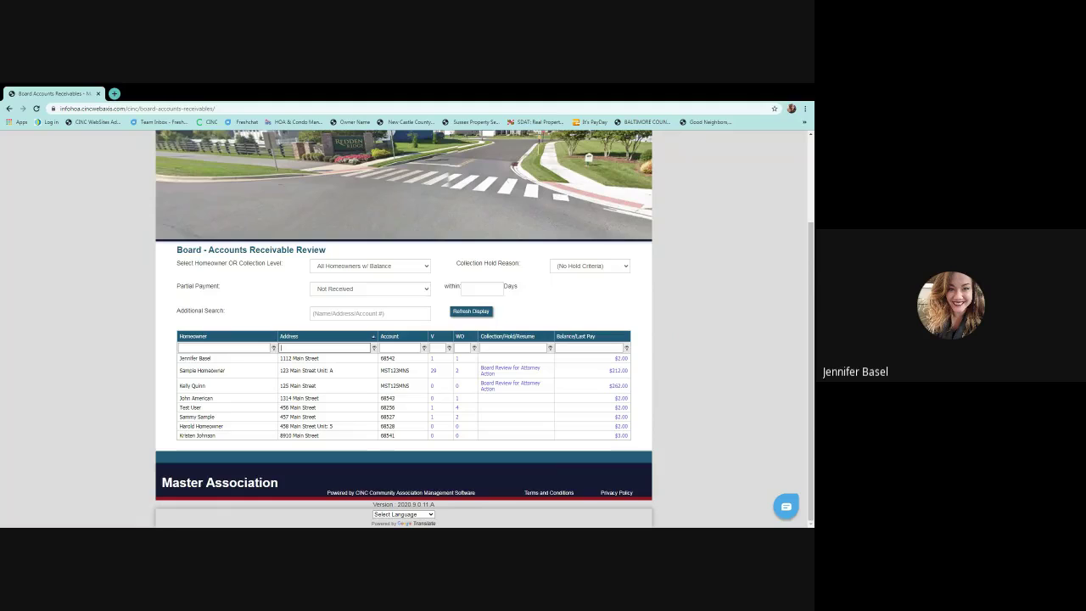
text(Unit)
key(Return)
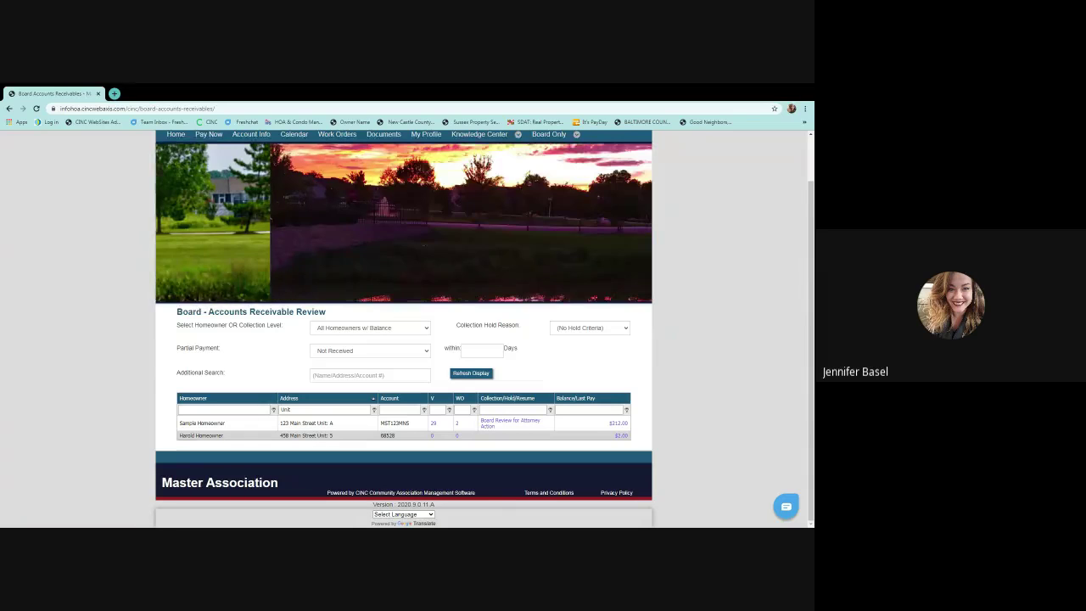
Clear the "Unit" filter from the address column and sort the receivables list by account in descending order.
click(339, 410)
key(BackSpace)
key(BackSpace)
key(BackSpace)
key(BackSpace)
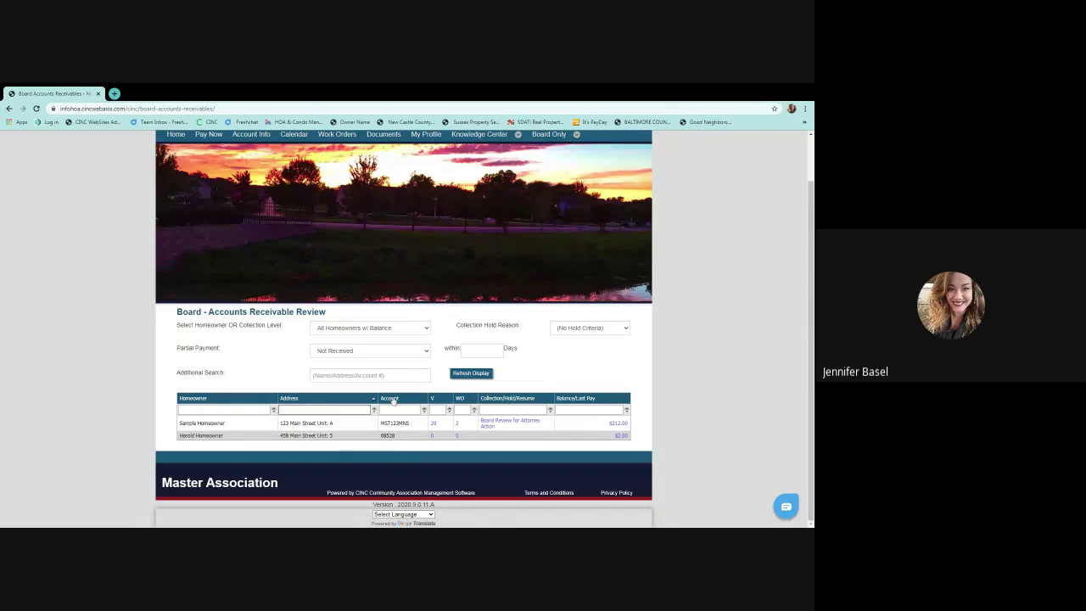
click(391, 399)
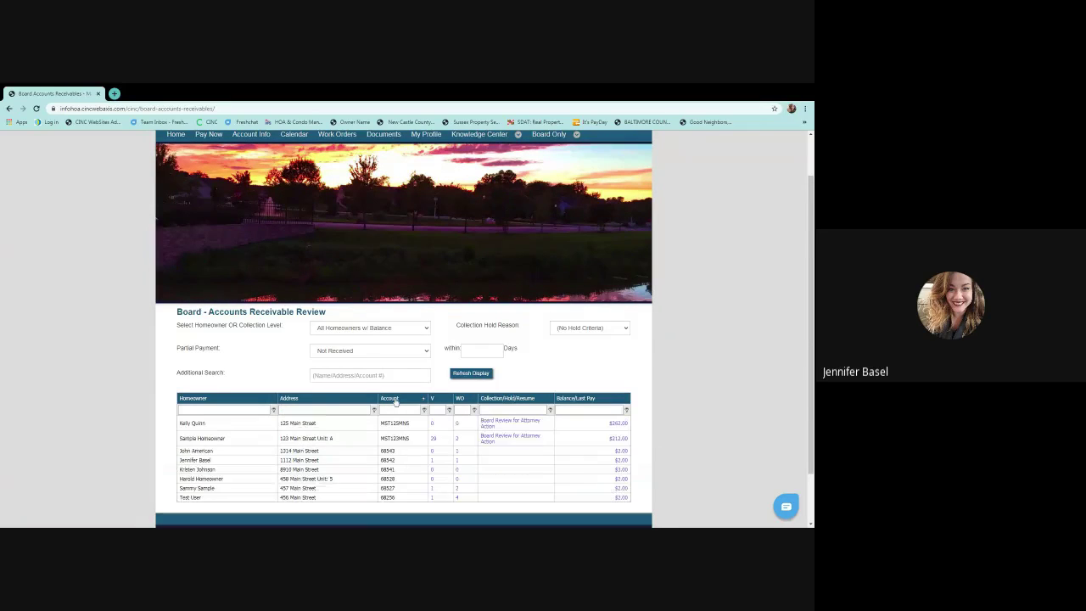
Open the violations list for the sample homeowner's Unit A account and look through it to the oldest entries.
scroll(395, 402, down, 1)
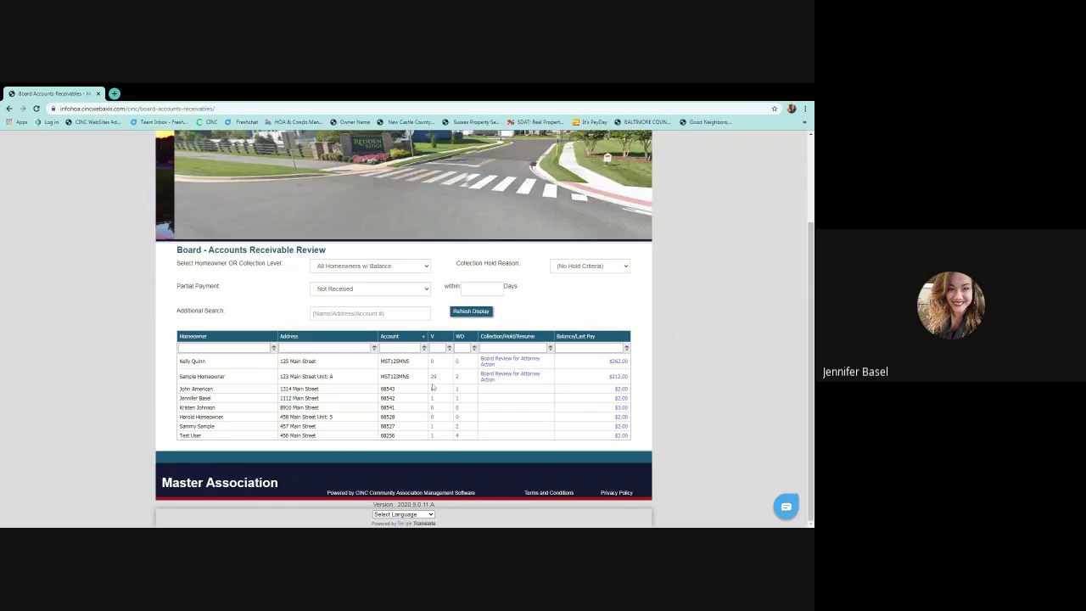
click(432, 377)
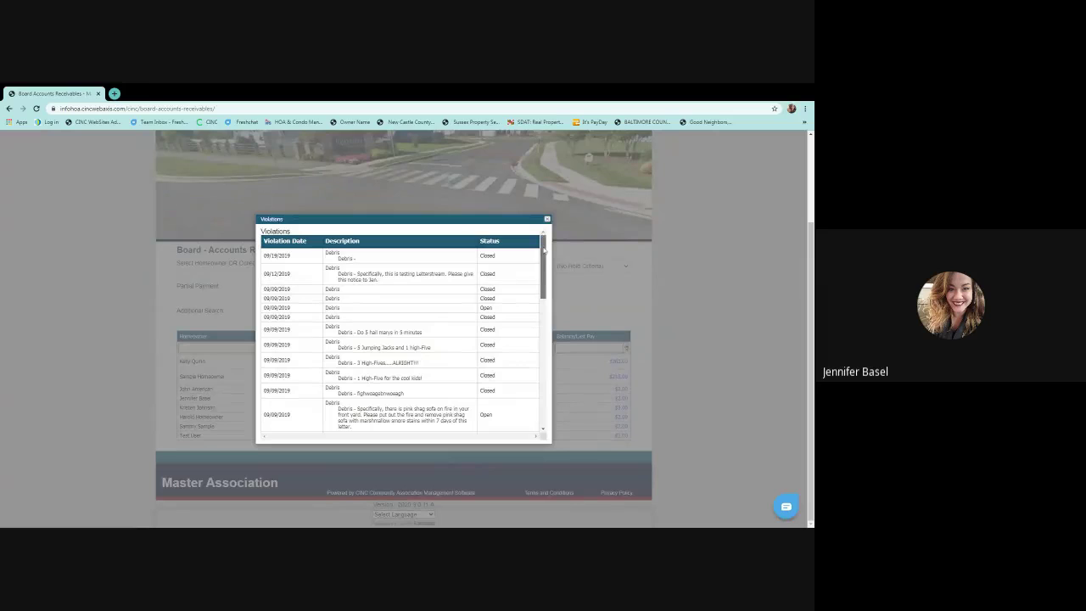
drag(544, 251, 543, 386)
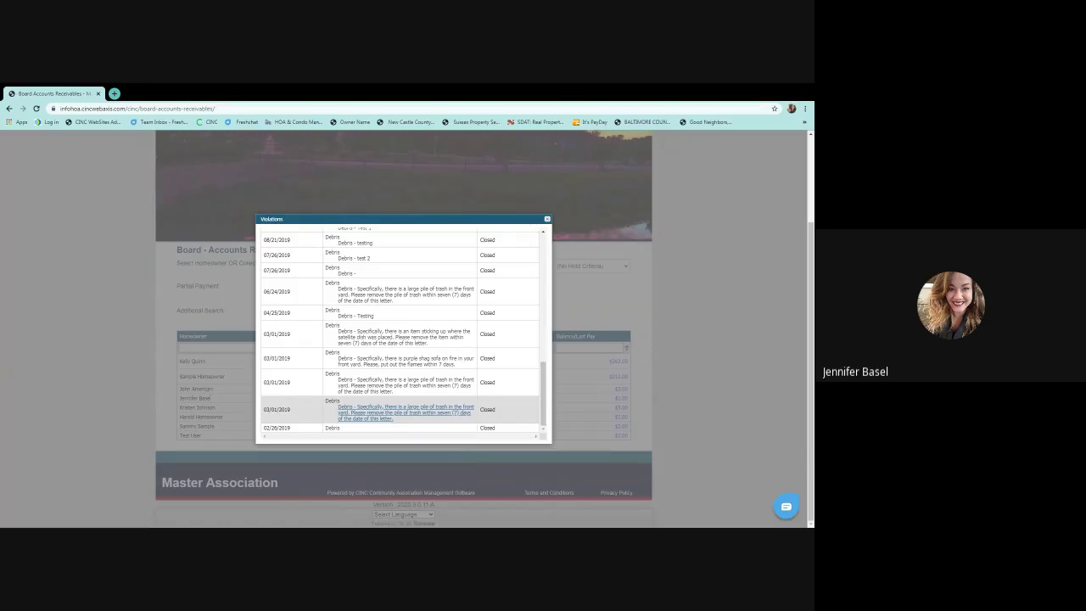
Open the details of the last 03/01/2019 trash pile violation, review its notes, letter and attachments, and close them.
click(406, 413)
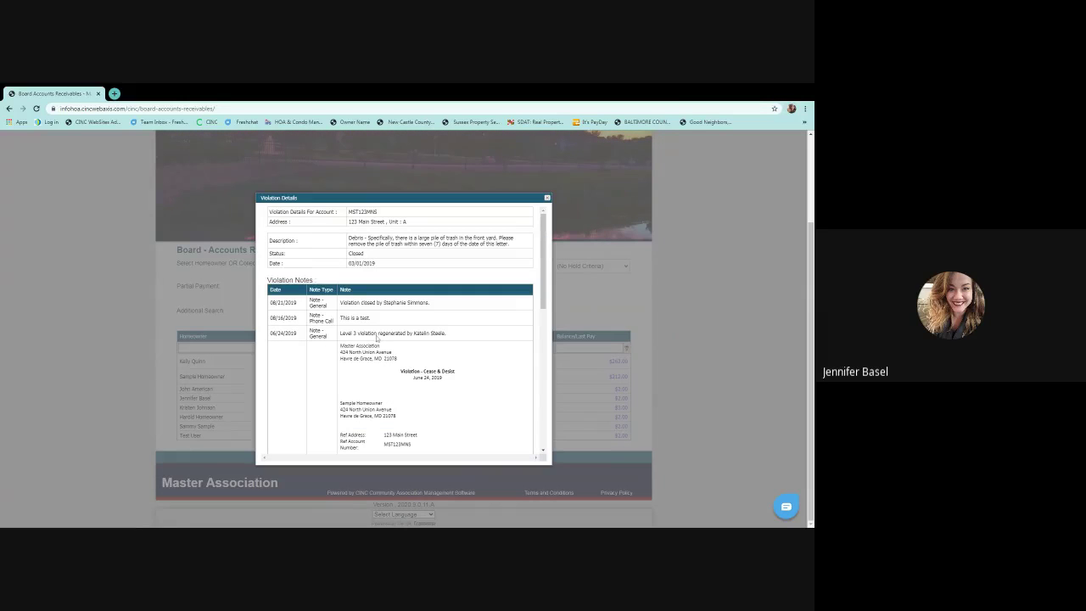
scroll(375, 338, down, 1)
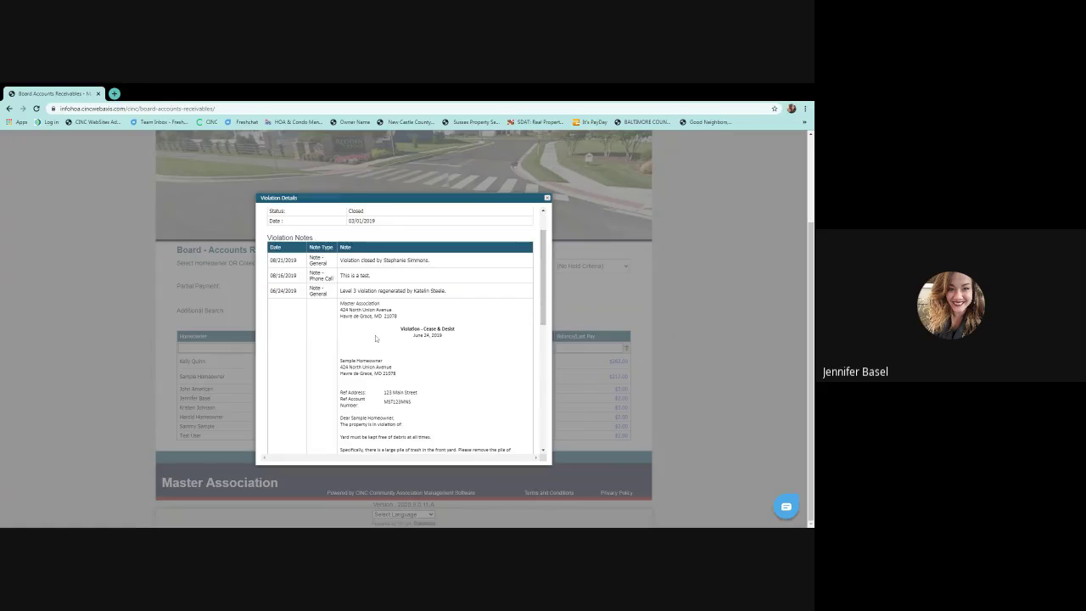
scroll(375, 337, down, 4)
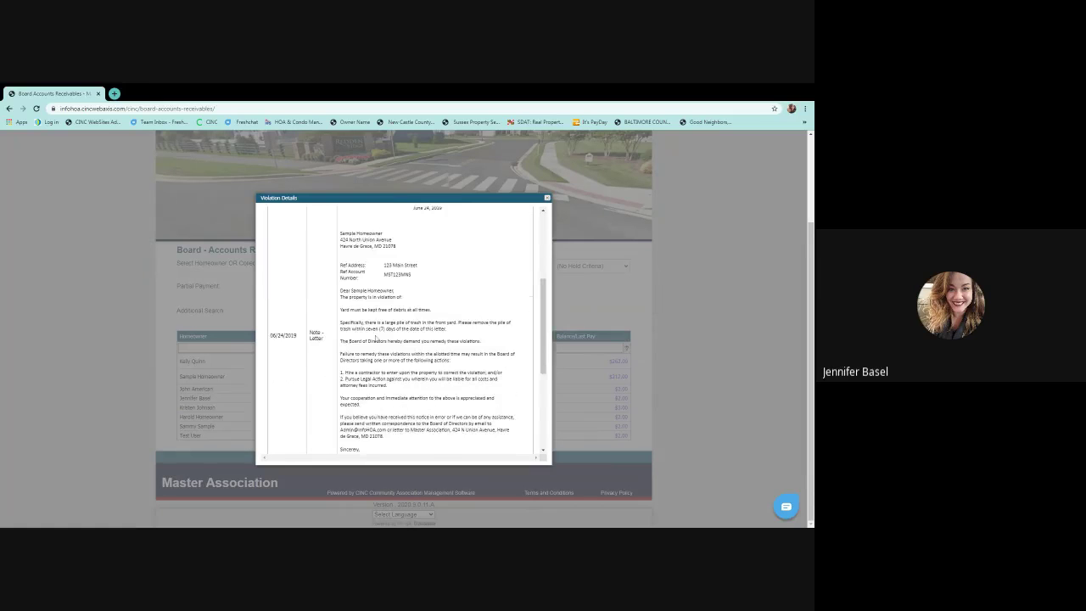
scroll(375, 337, down, 4)
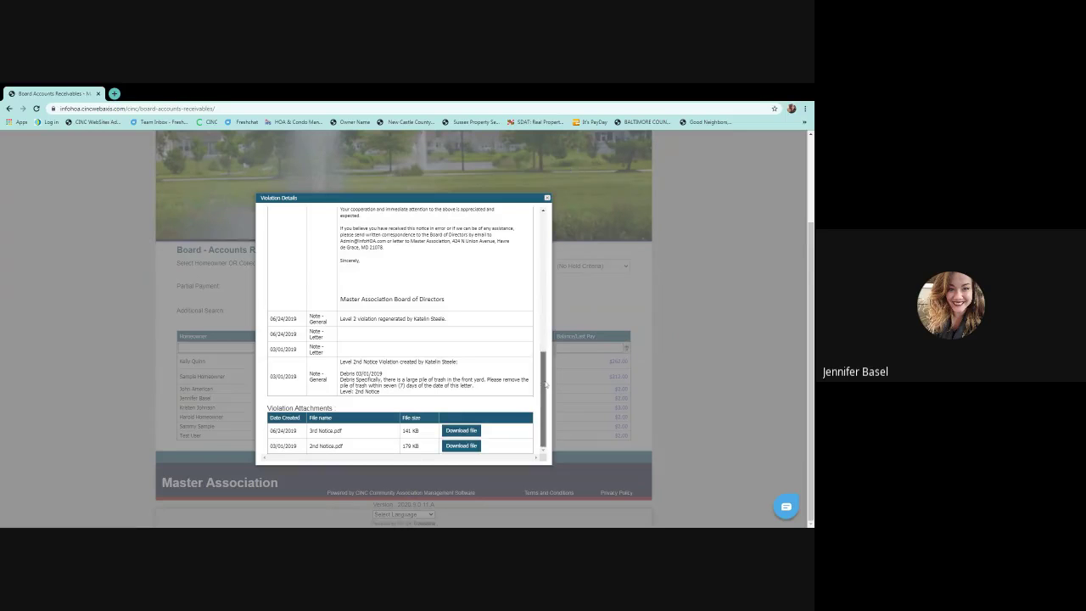
drag(543, 399, 529, 242)
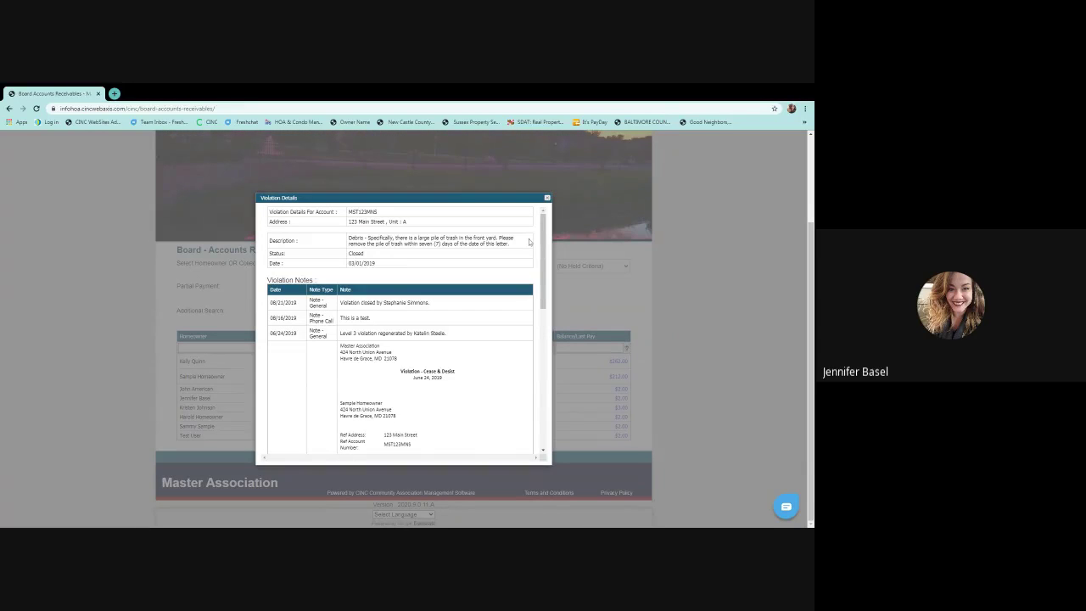
click(547, 199)
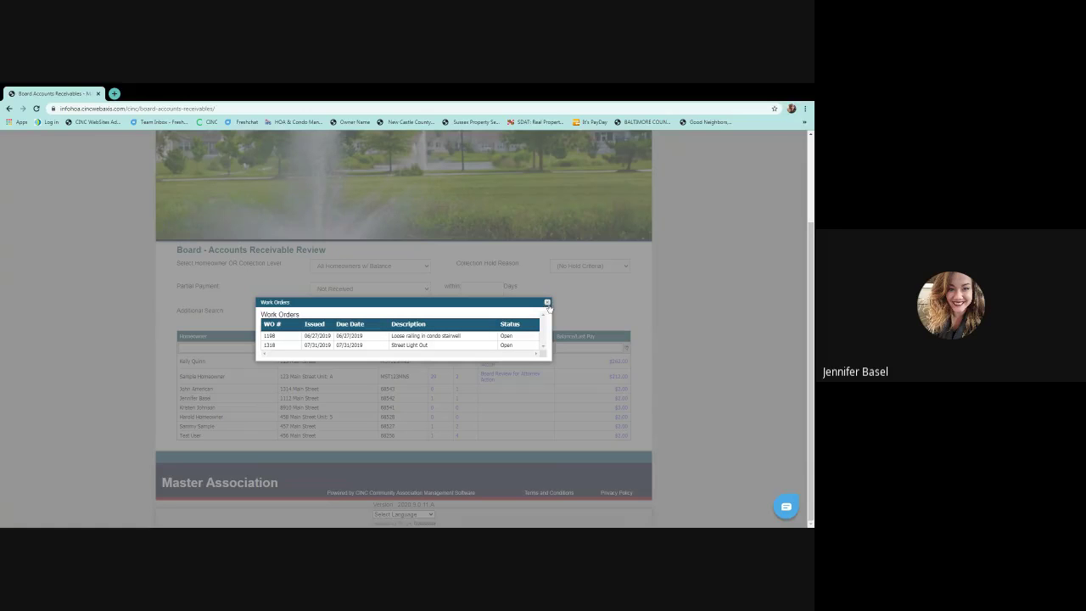
Review the sample homeowner's work orders and collection activity history, closing each when done.
click(548, 304)
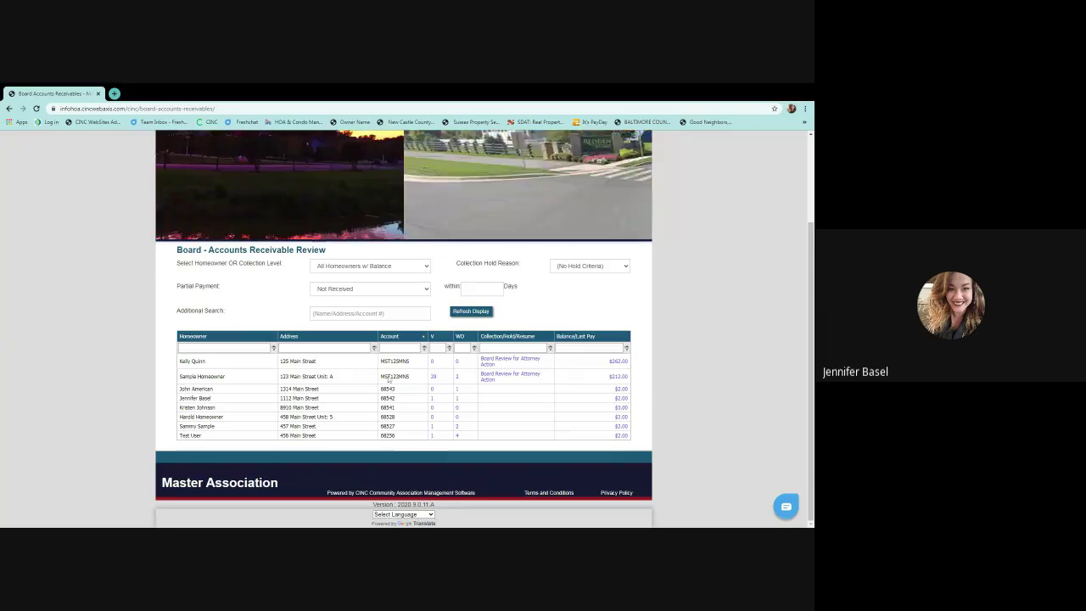
click(491, 377)
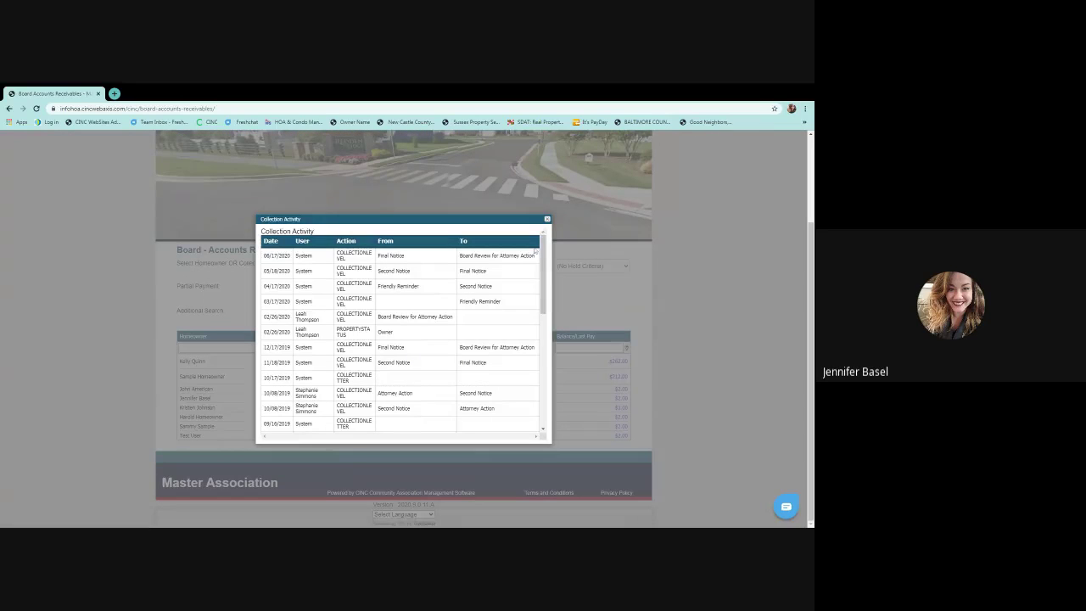
mouse_move(543, 247)
mouse_down()
mouse_move(540, 354)
mouse_move(533, 240)
mouse_up()
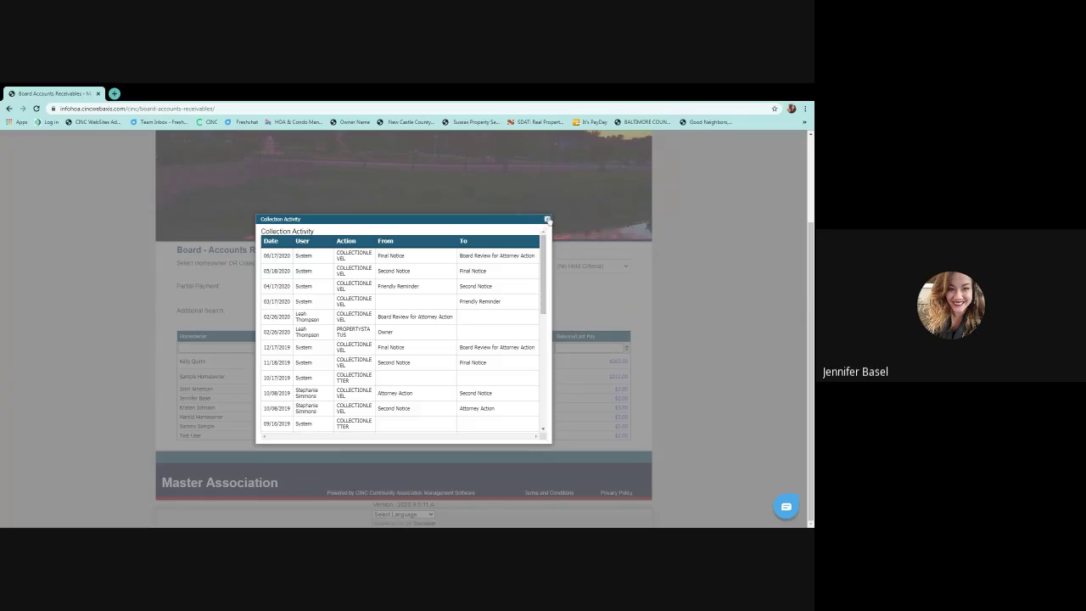
click(547, 219)
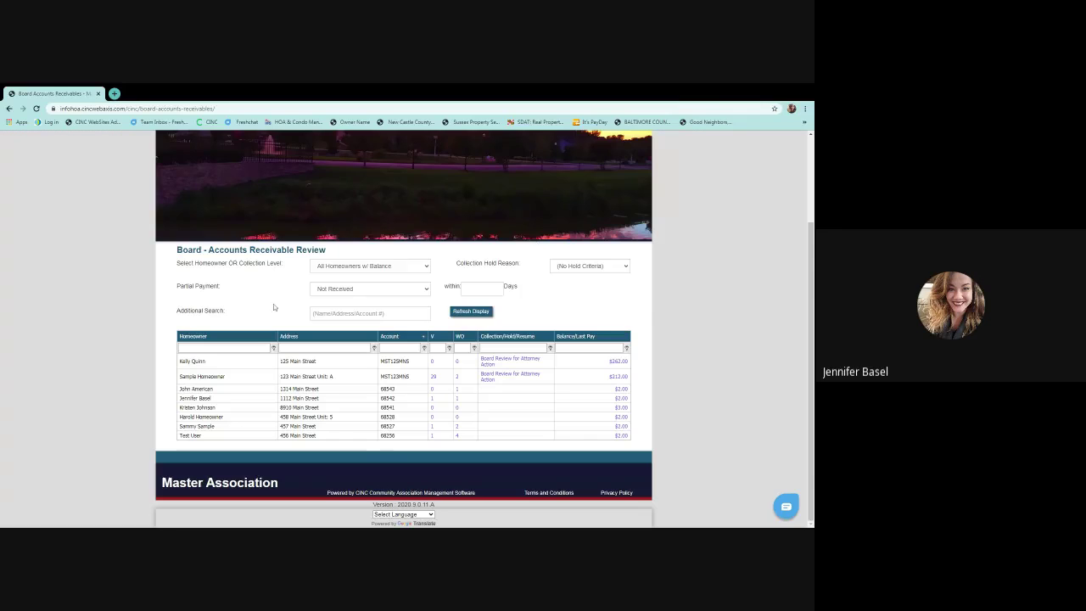
Open the sample homeowner's account ledger from the balance, show All History, and close the ledger.
click(617, 377)
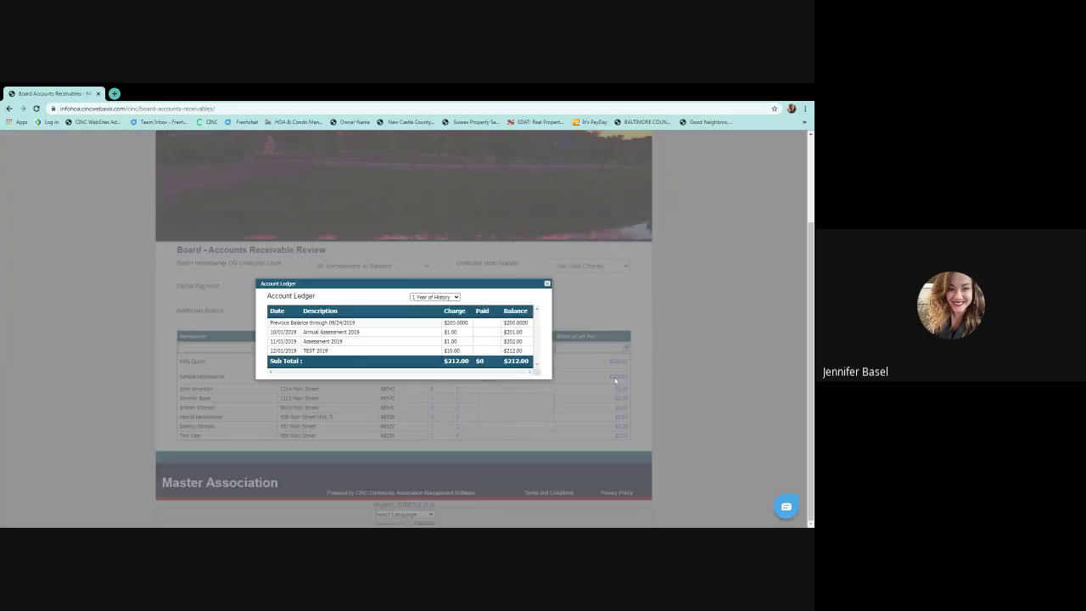
click(445, 299)
click(449, 320)
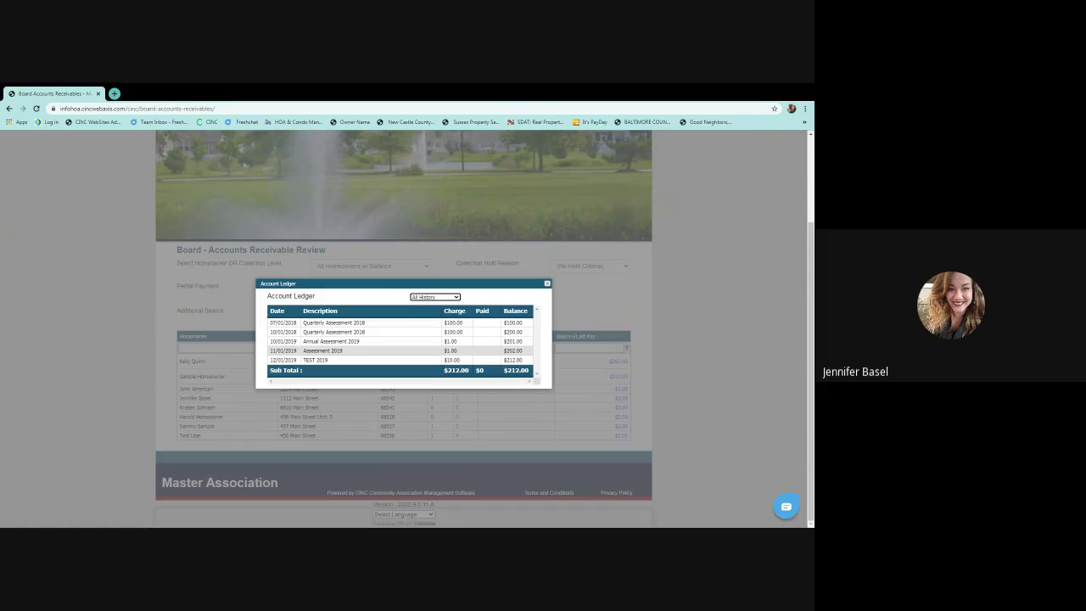
click(548, 285)
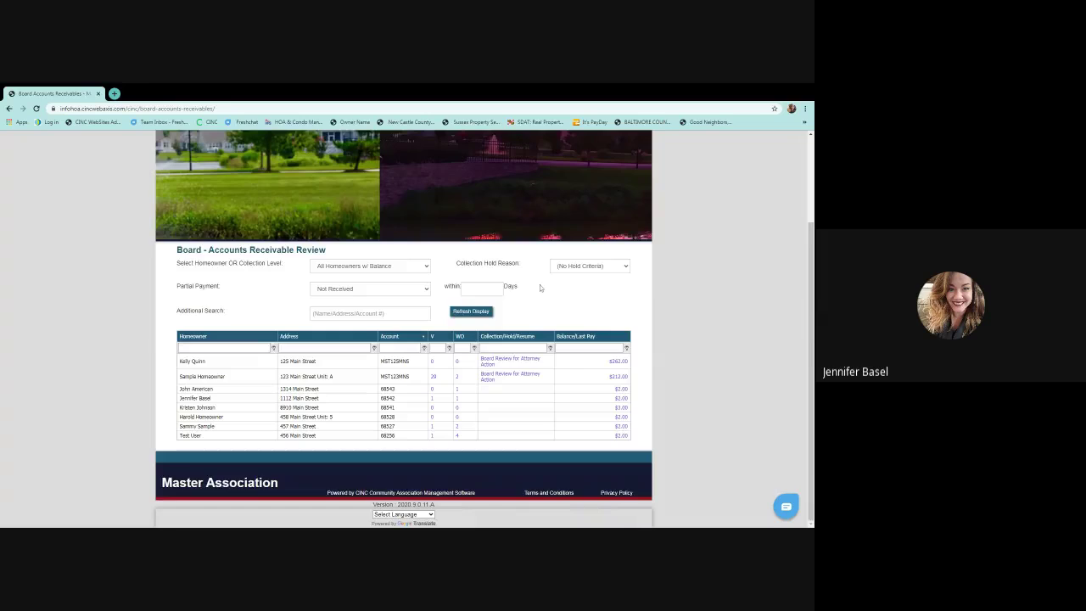
Go to the Board Tasks page and display the messages of the Board Task tracking task.
scroll(540, 288, up, 3)
mouse_move(570, 211)
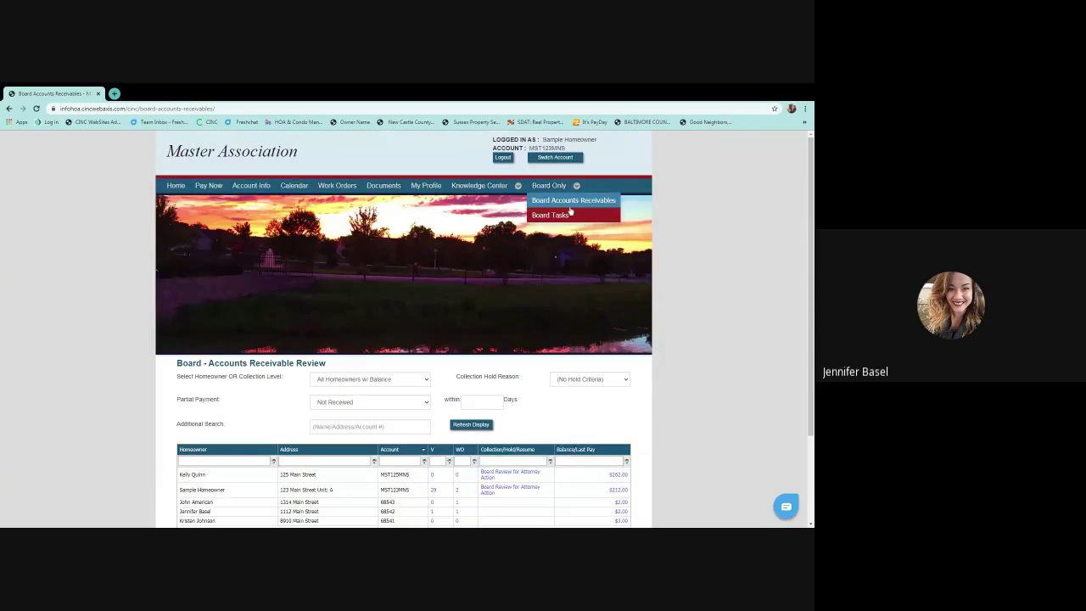
click(561, 218)
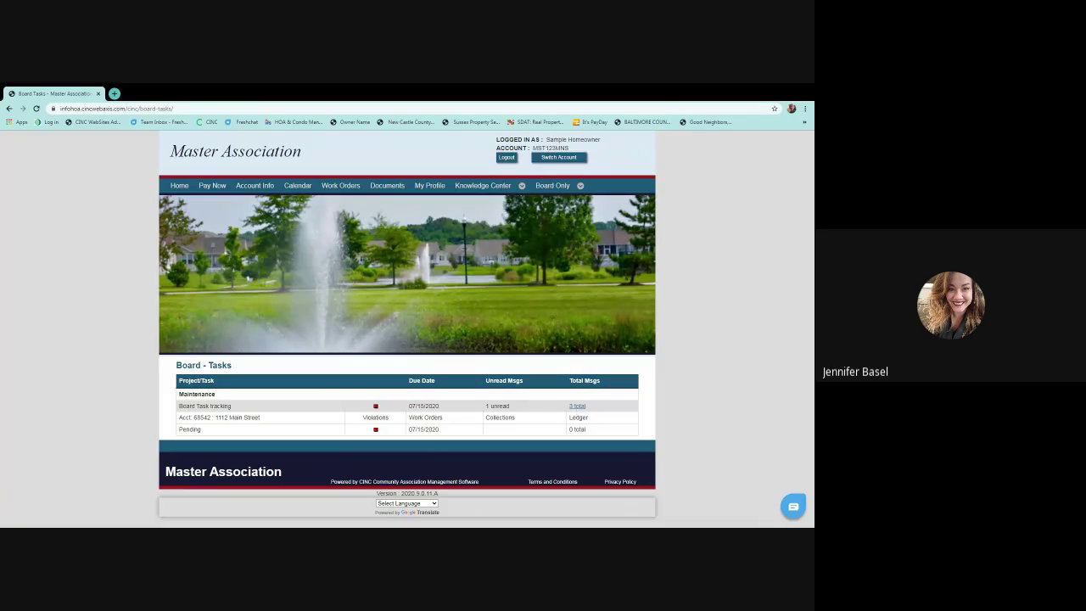
click(577, 405)
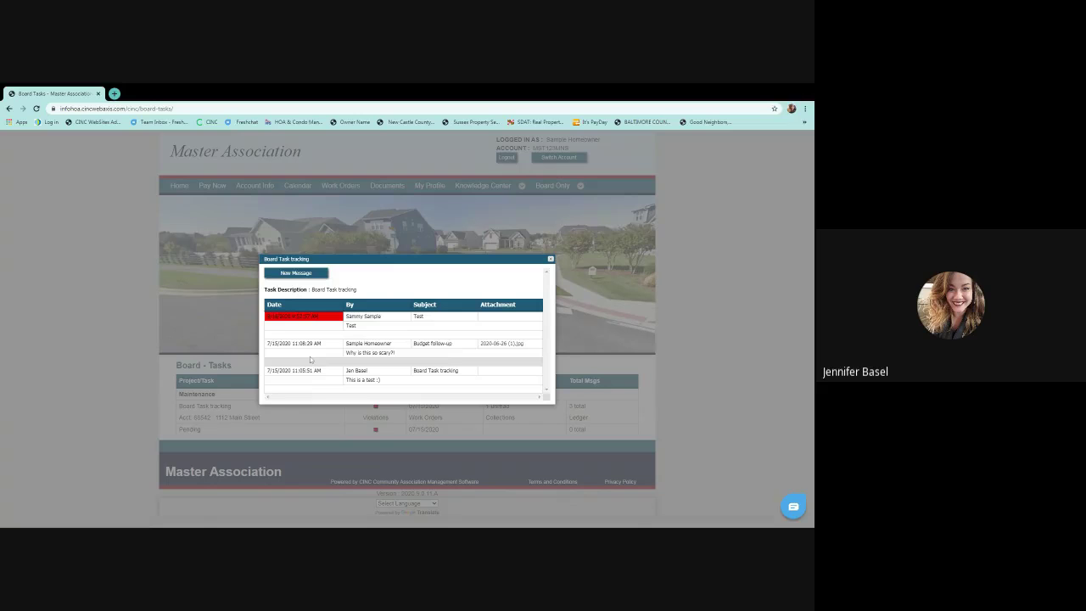
click(312, 273)
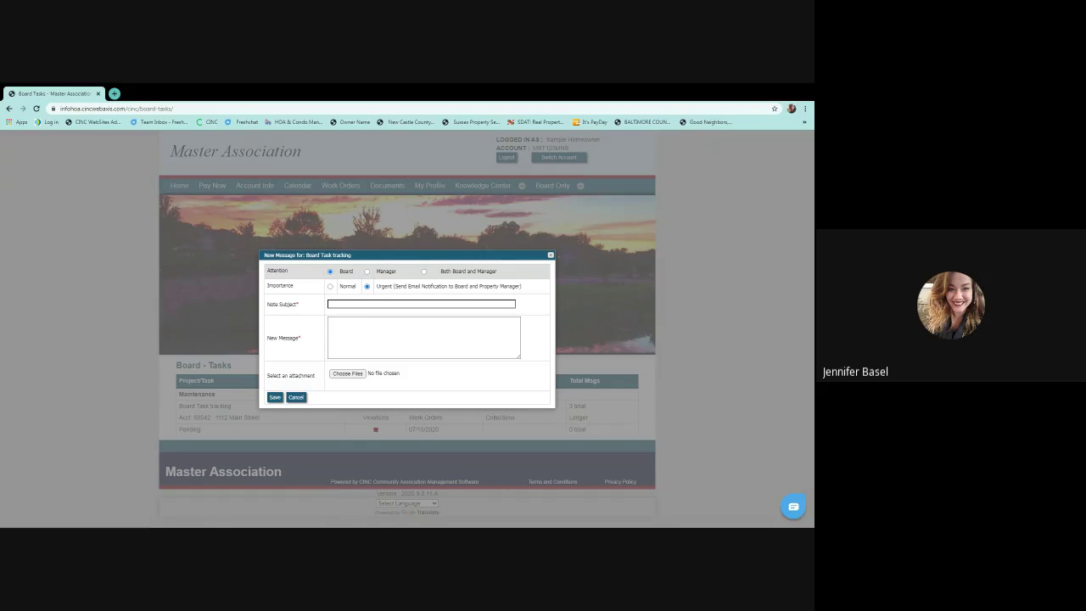
click(423, 271)
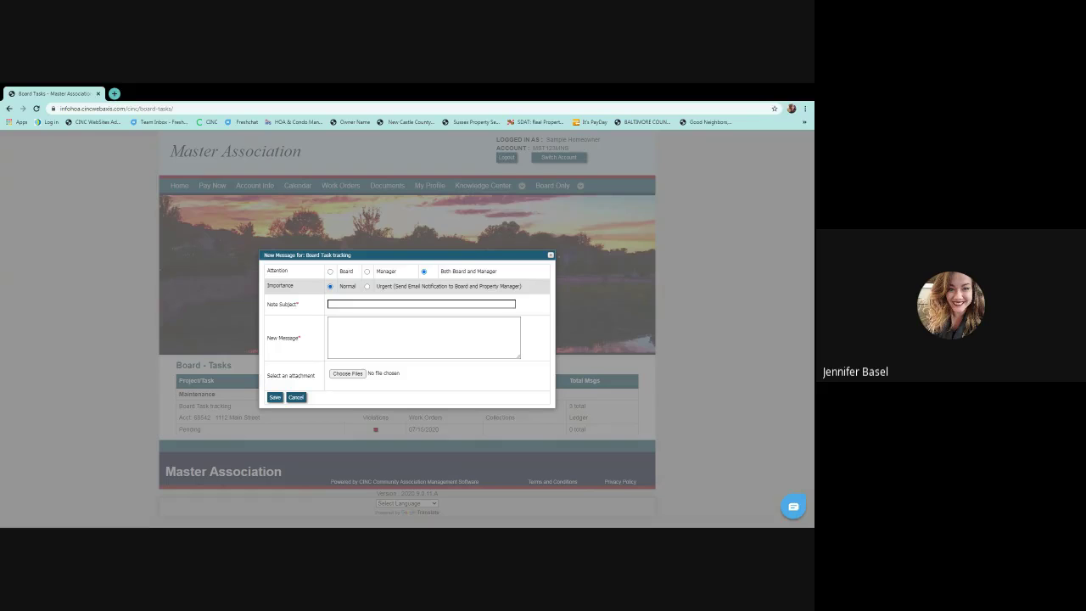
click(367, 286)
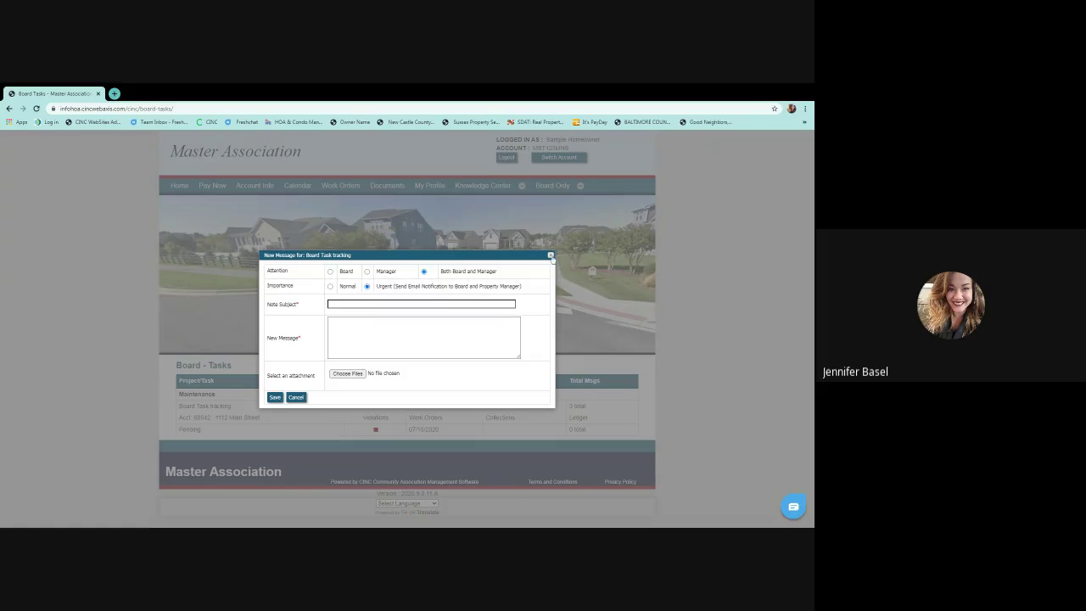
click(550, 255)
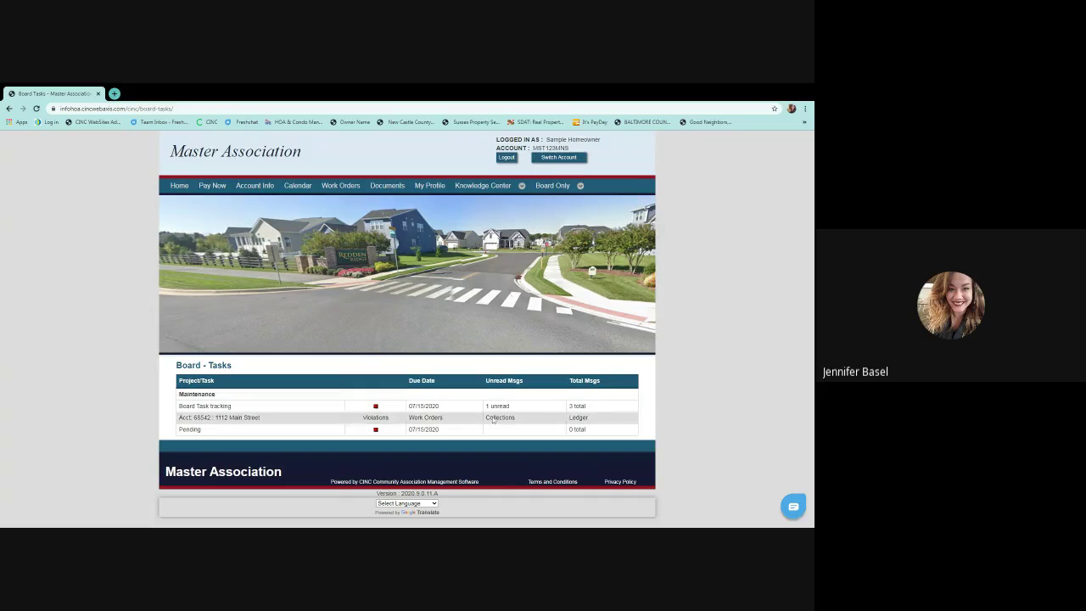
Start a new message on the Board Task tracking task, directed to Both Board and Manager.
click(575, 407)
click(302, 276)
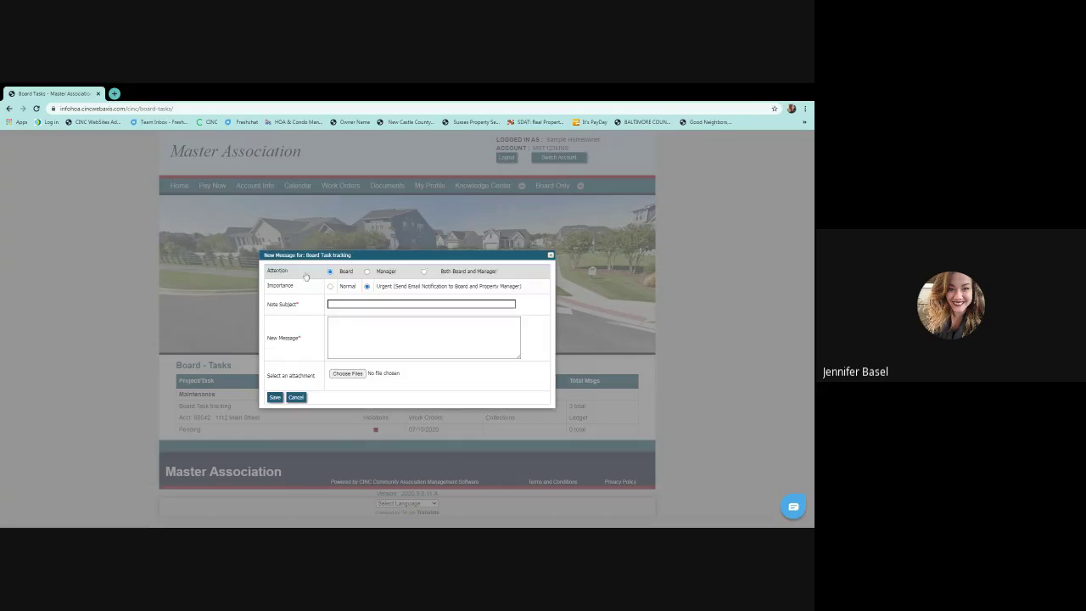
click(424, 270)
Enter the note subject "Testing" and the message "Happy Friday!", and save the message.
click(420, 303)
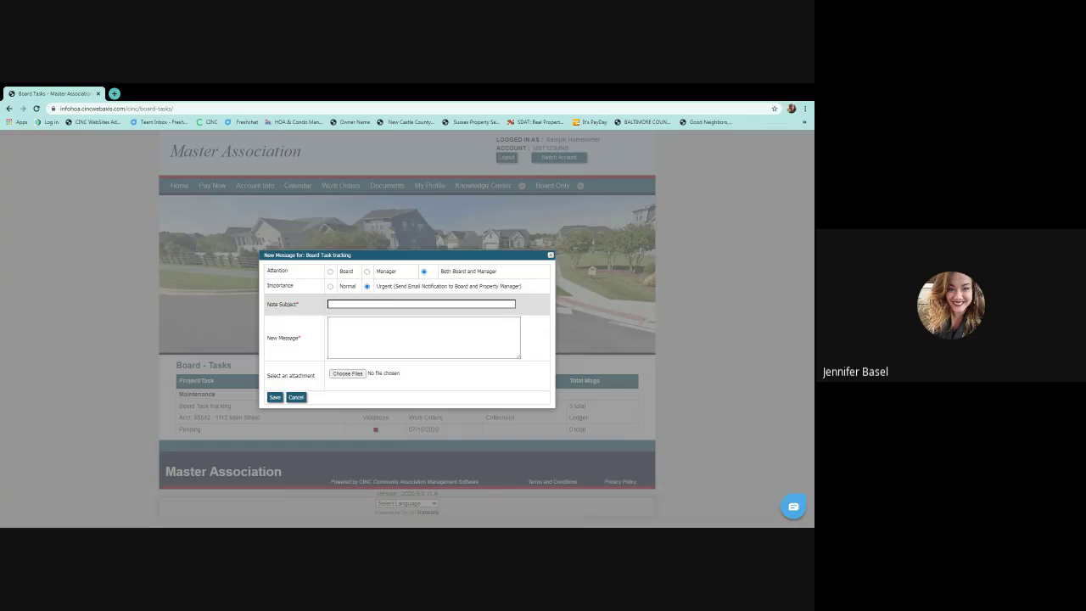
text(T)
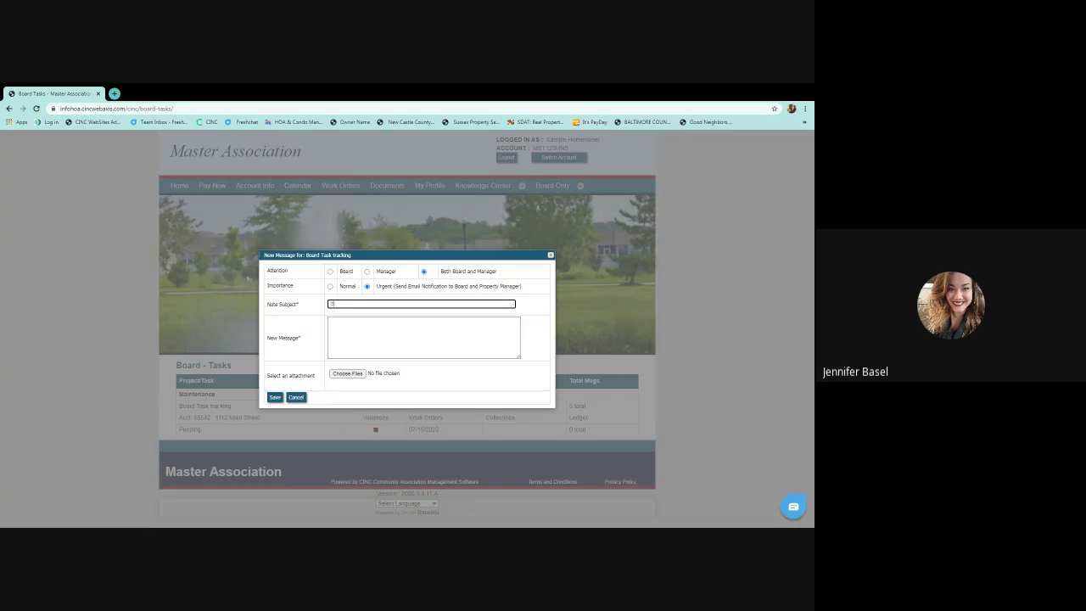
text(esting)
key(Tab)
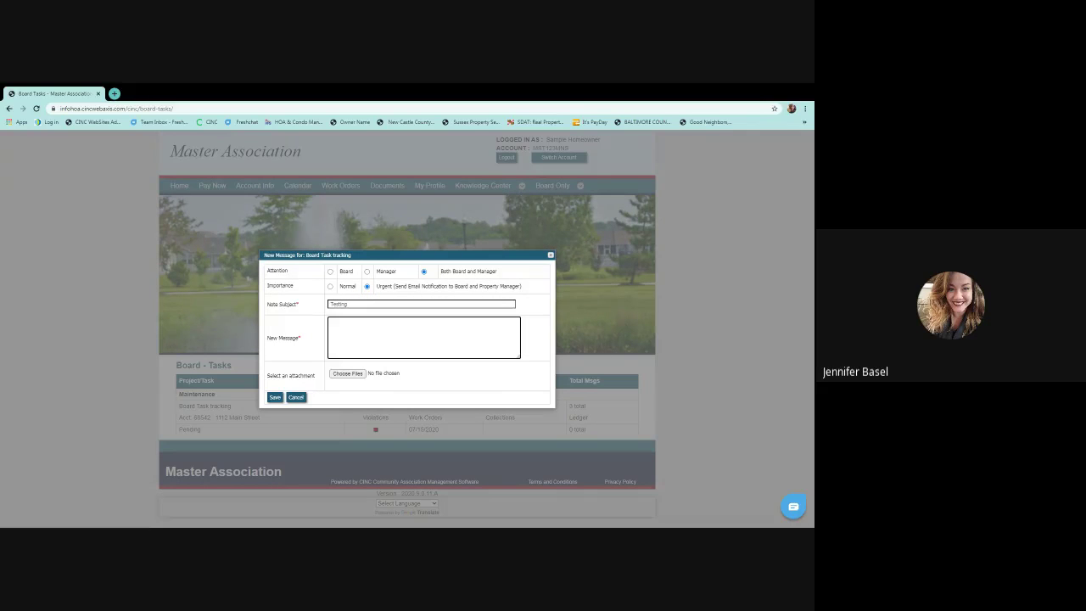
text(Happy Friday!)
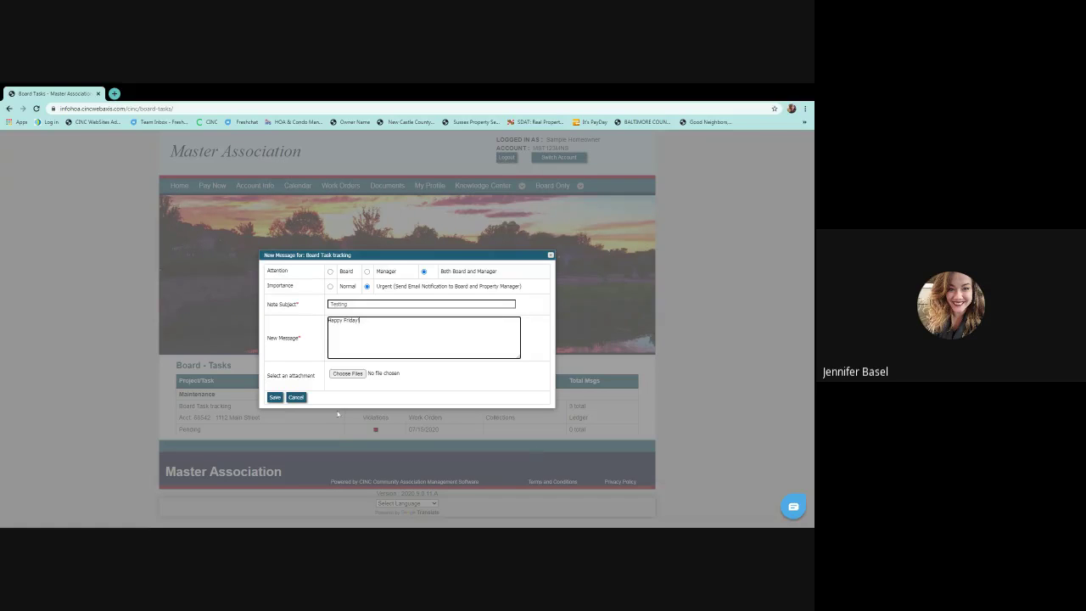
click(275, 397)
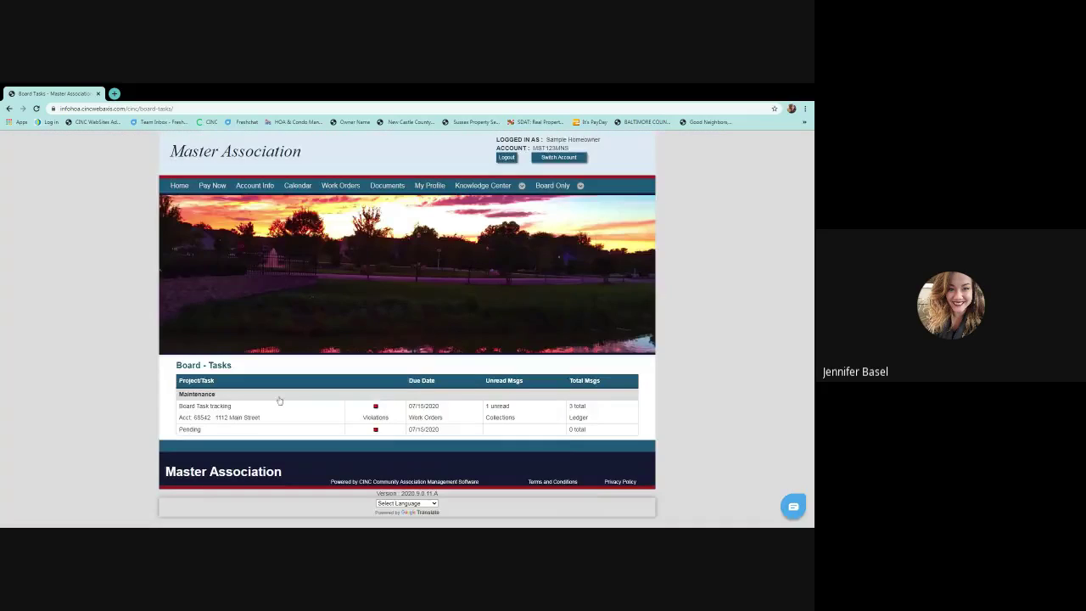
Reopen the Board Task tracking messages, review the saved message, and close the message window.
click(279, 402)
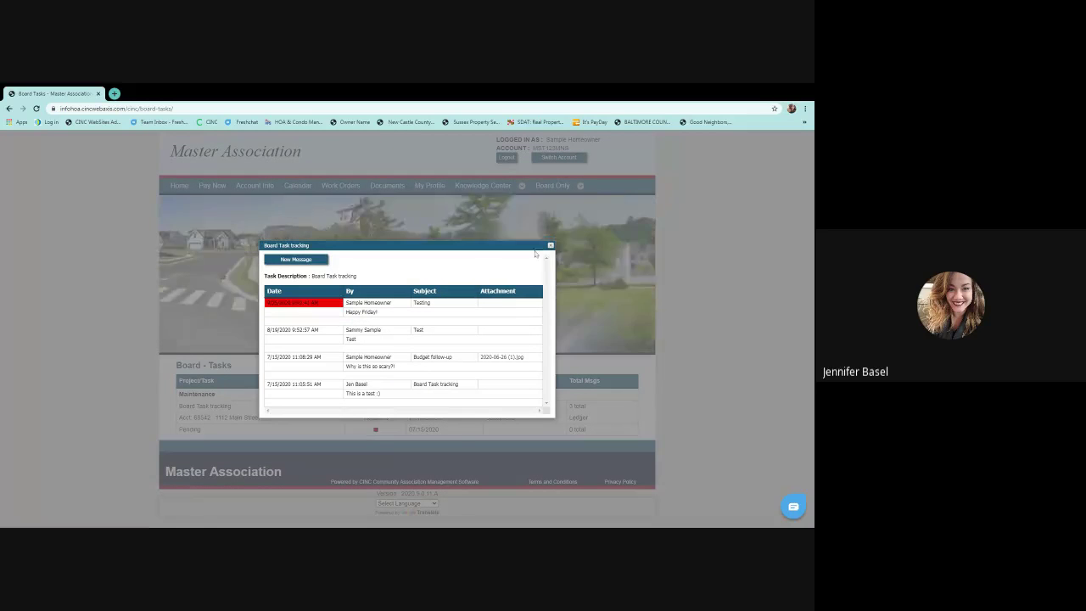
click(549, 247)
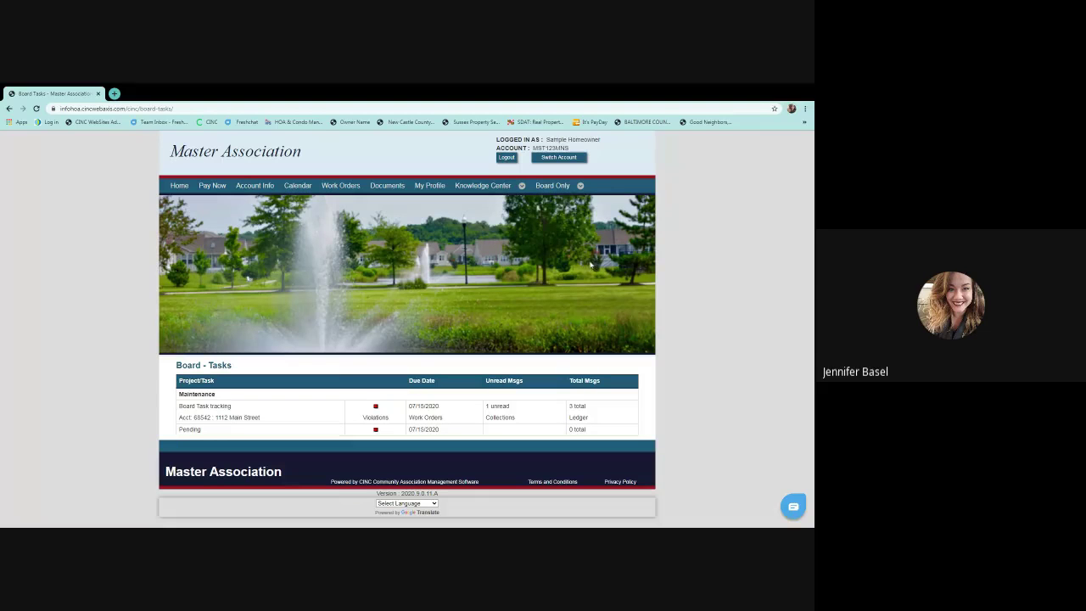
Switch the portal to the first alternative account listed for the sample homeowner.
click(552, 158)
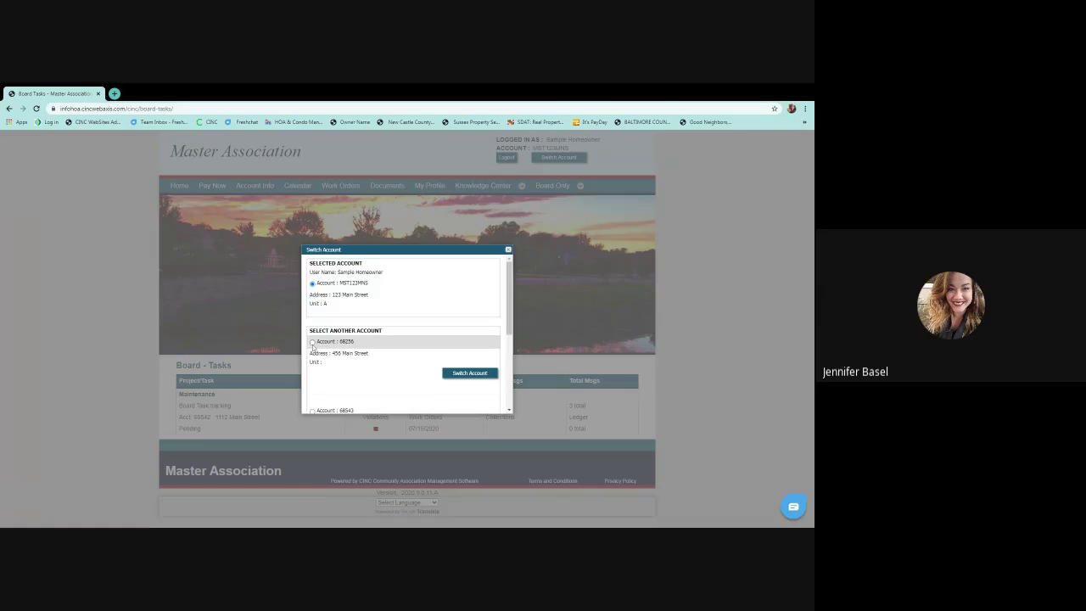
scroll(508, 289, down, 1)
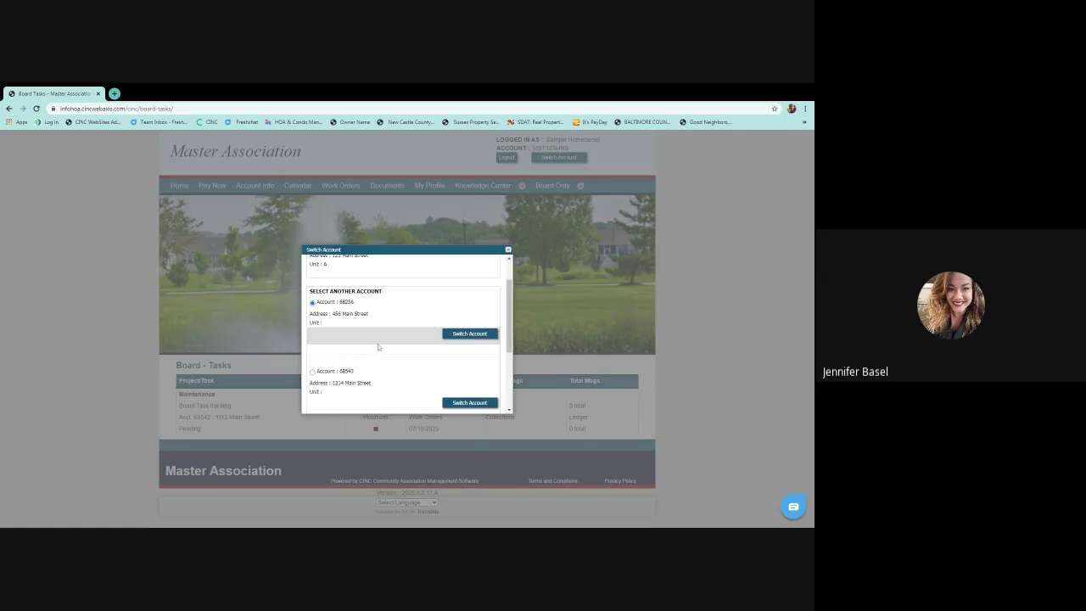
click(465, 333)
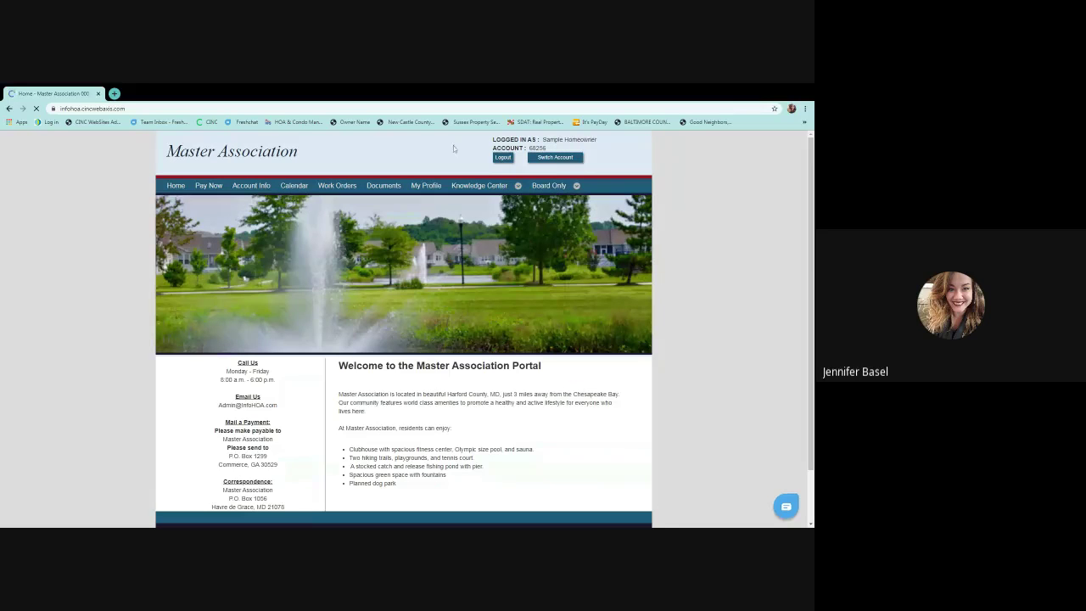
Switch the portal to the second alternative account listed for the sample homeowner.
click(547, 160)
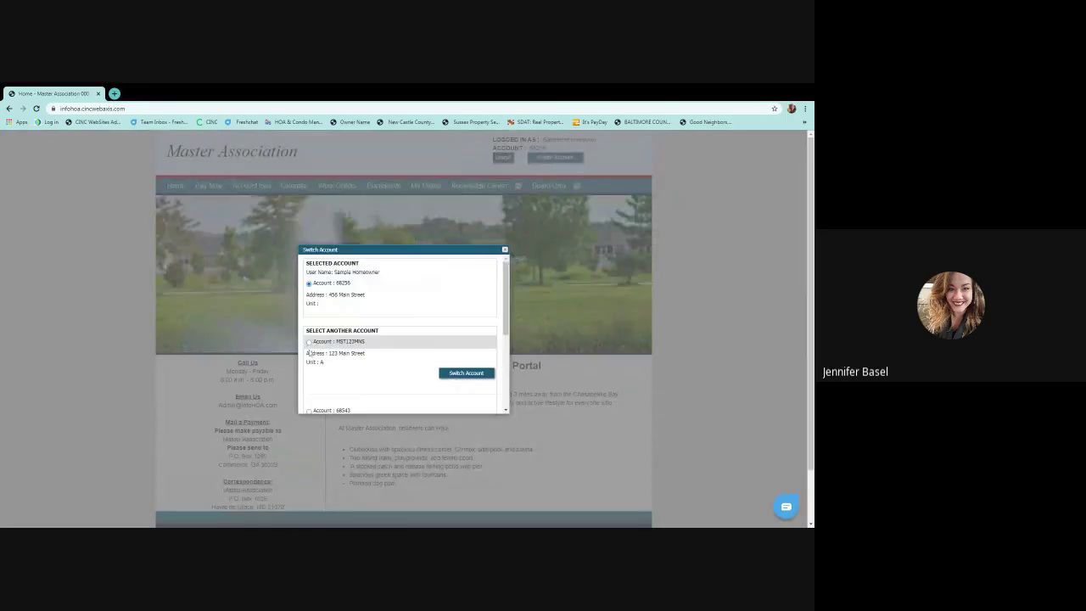
scroll(309, 352, down, 5)
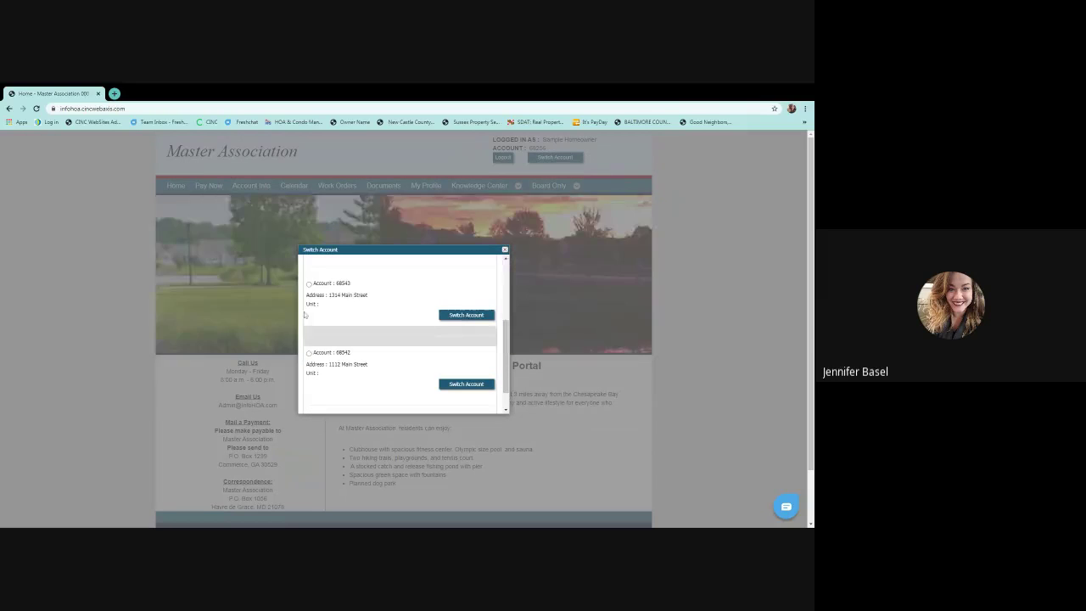
click(309, 283)
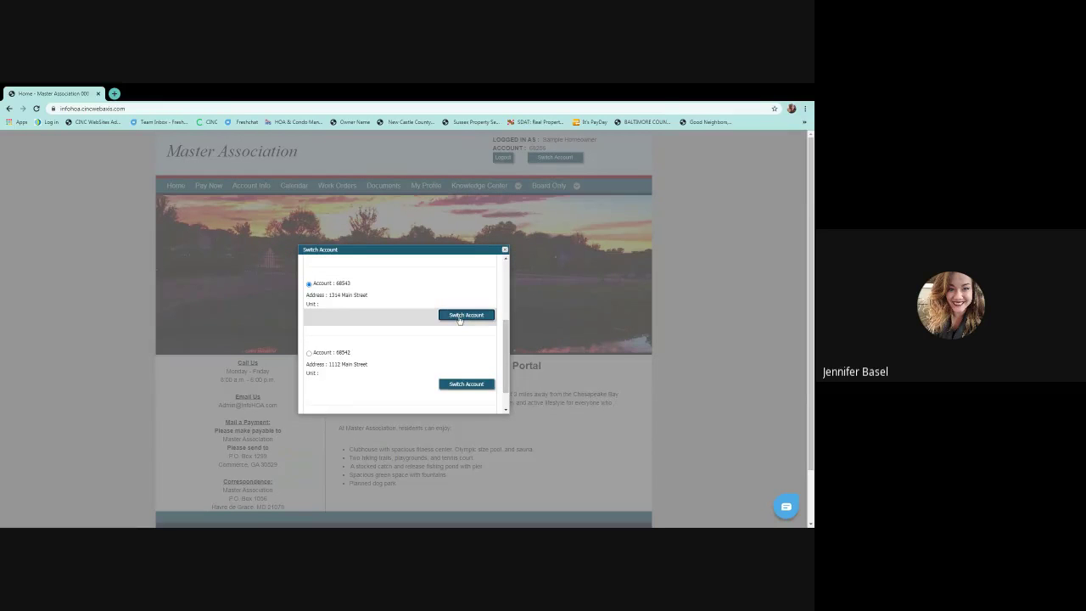
click(458, 316)
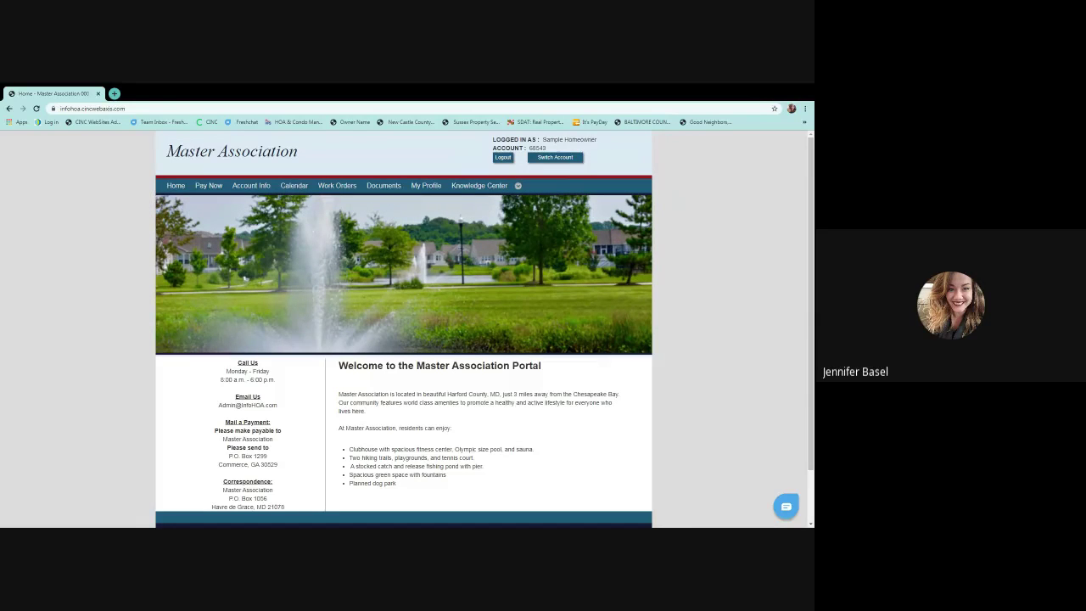
Go to the Documents page and examine which Document Library folders are available to this account.
click(388, 187)
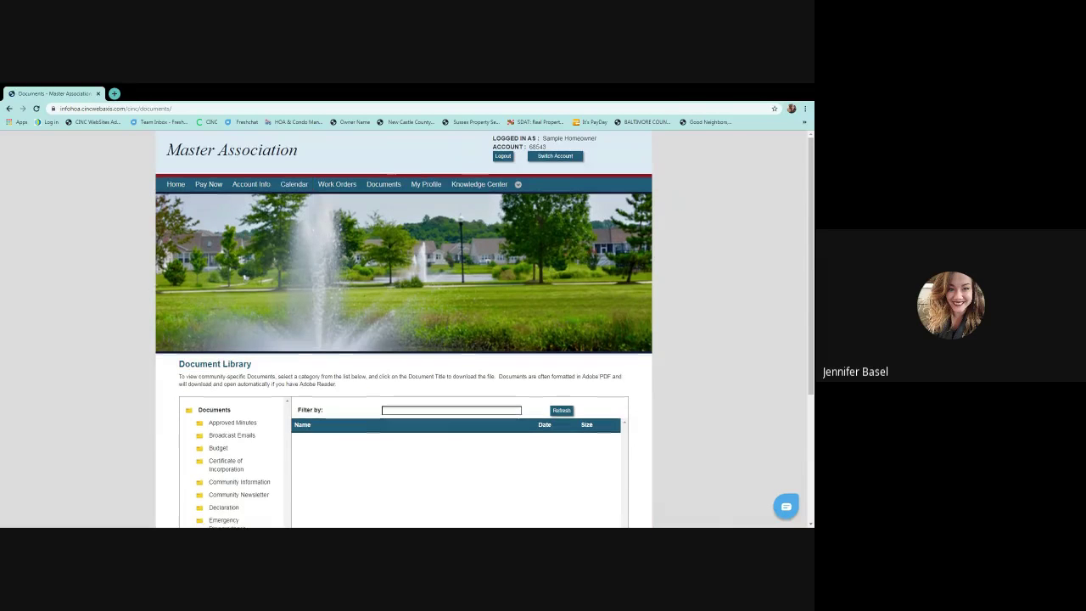
scroll(225, 355, down, 2)
scroll(226, 354, down, 2)
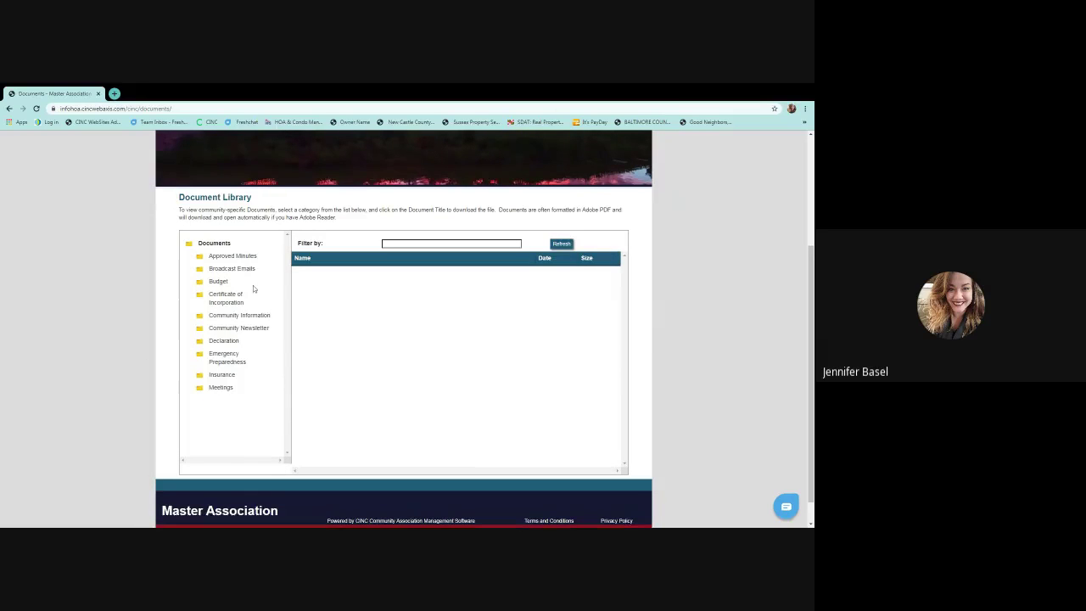
scroll(253, 285, up, 3)
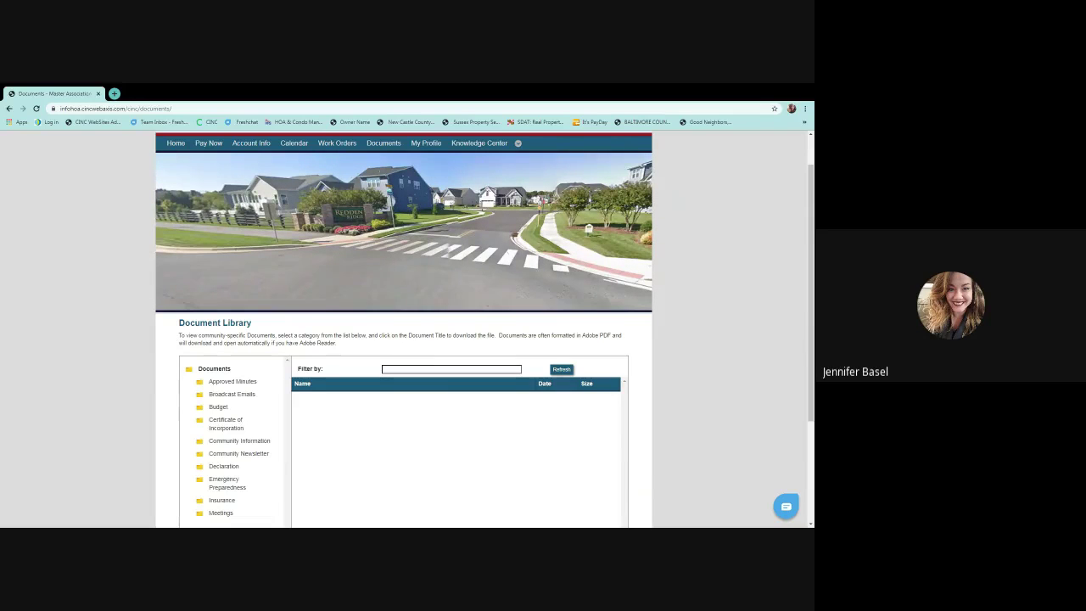
scroll(424, 345, down, 3)
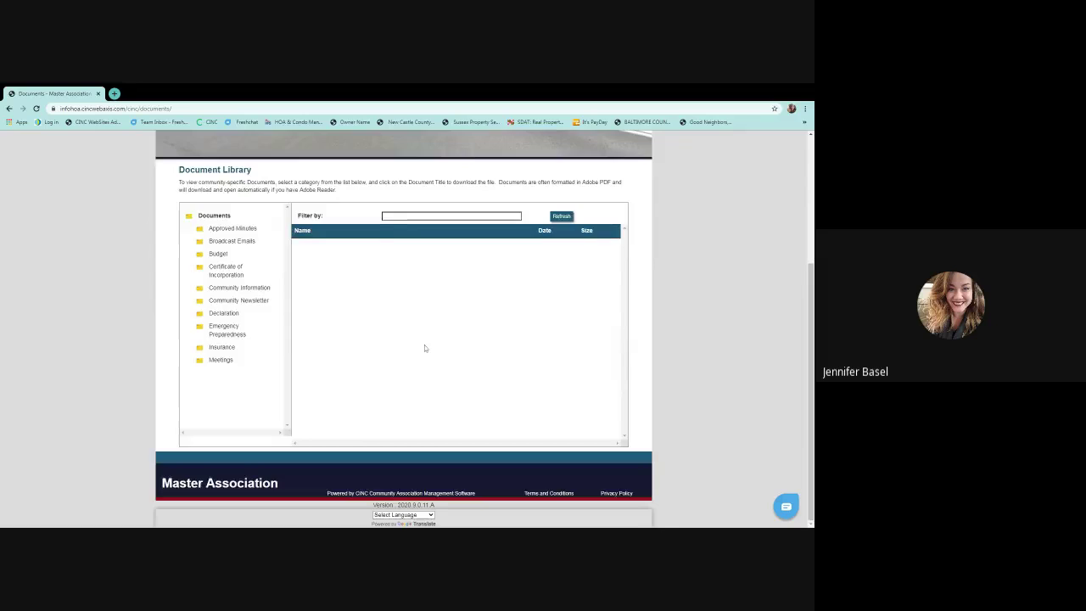
scroll(424, 344, up, 3)
scroll(422, 338, up, 1)
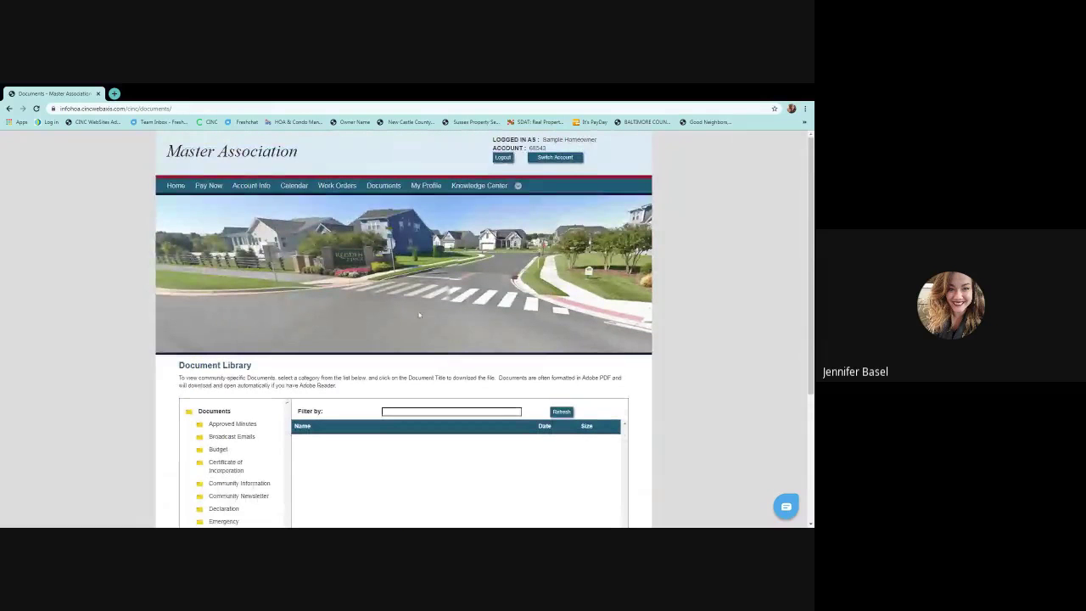